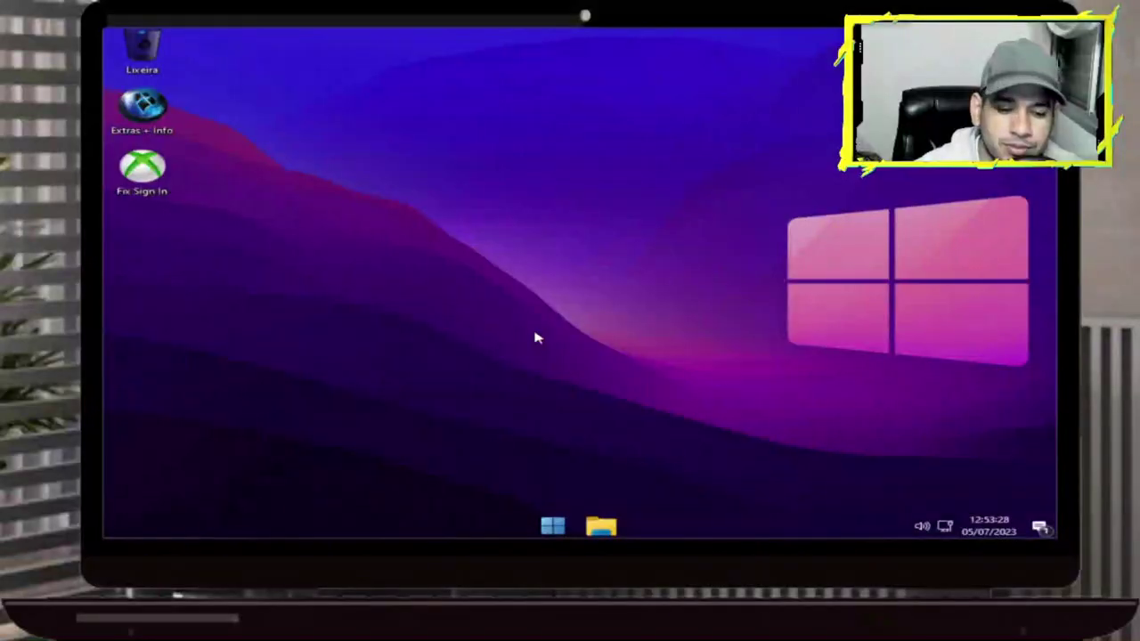
Open Task Manager and examine the memory and CPU performance details
right_click(346, 533)
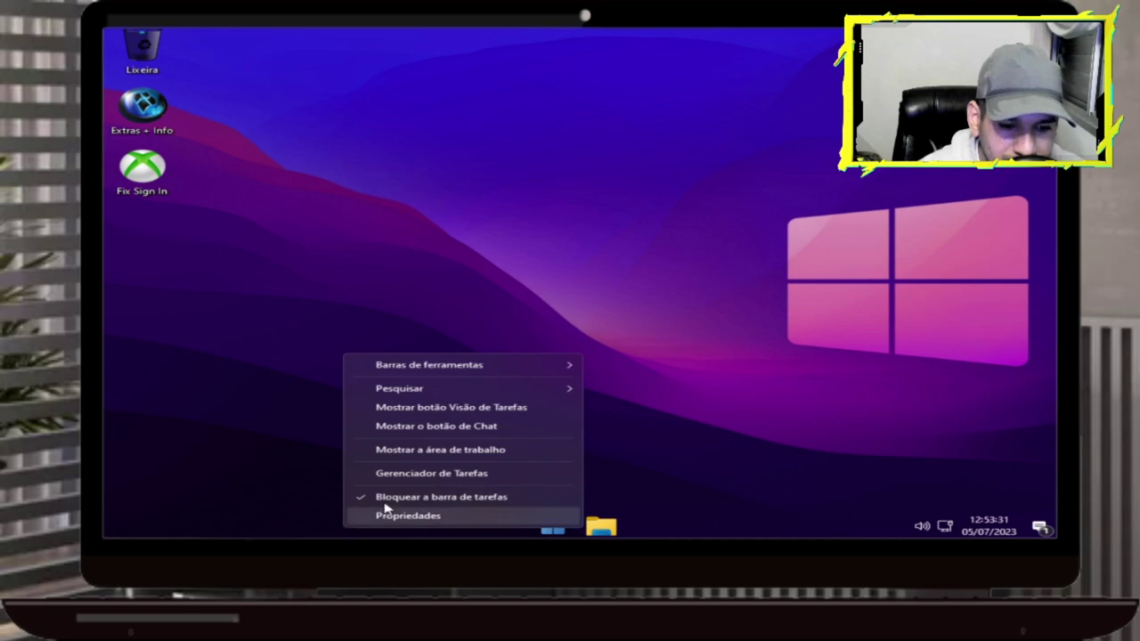
left_click(438, 476)
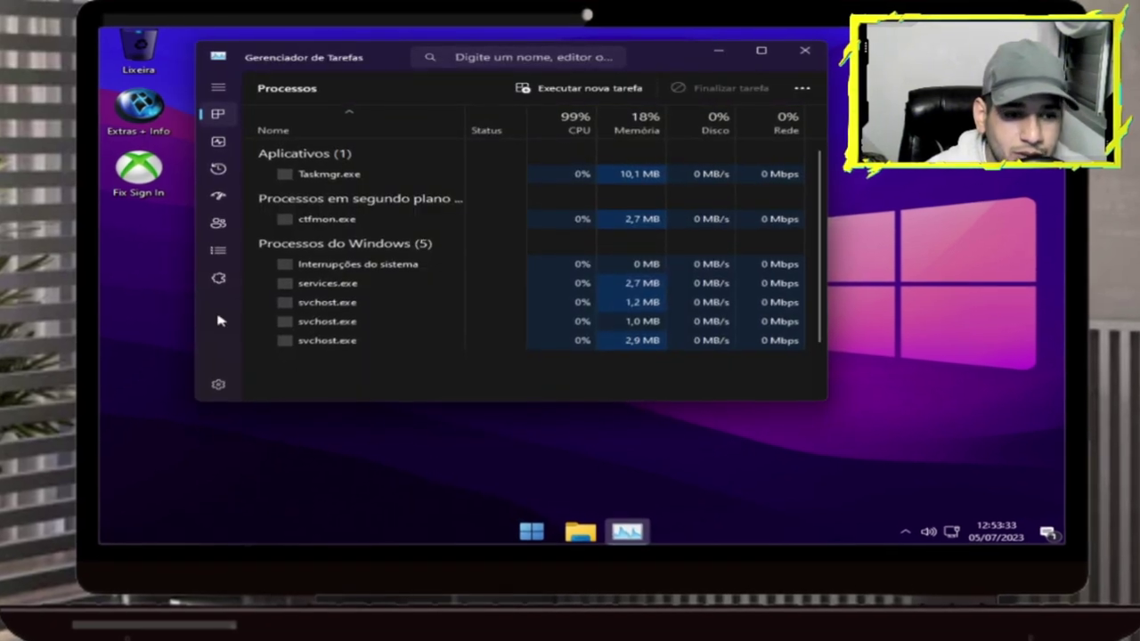
left_click(219, 141)
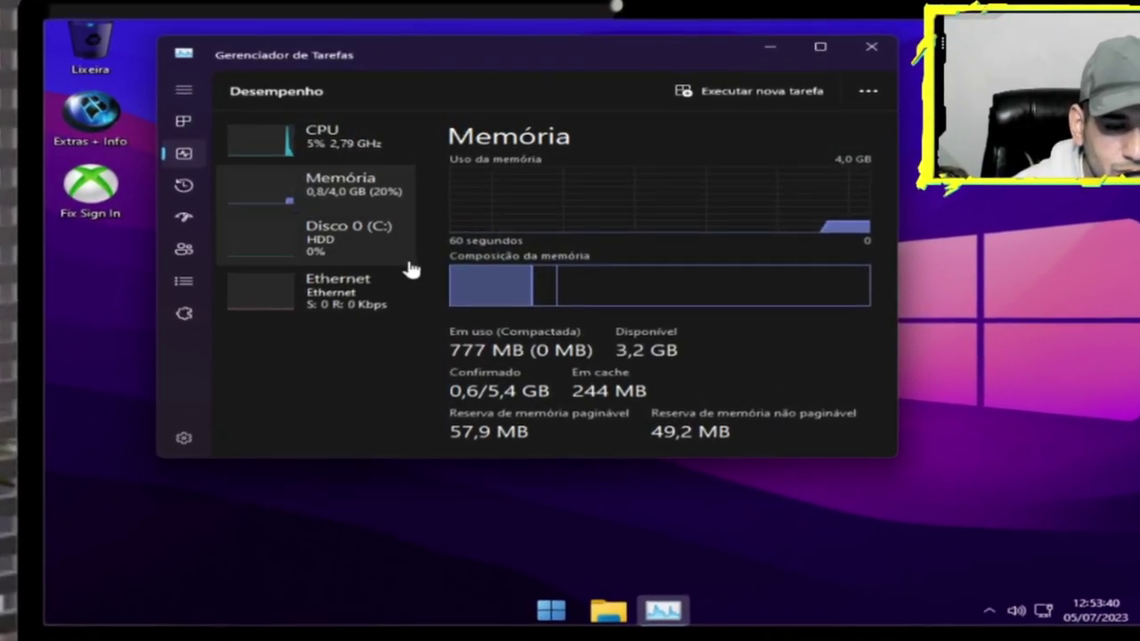
left_click(331, 143)
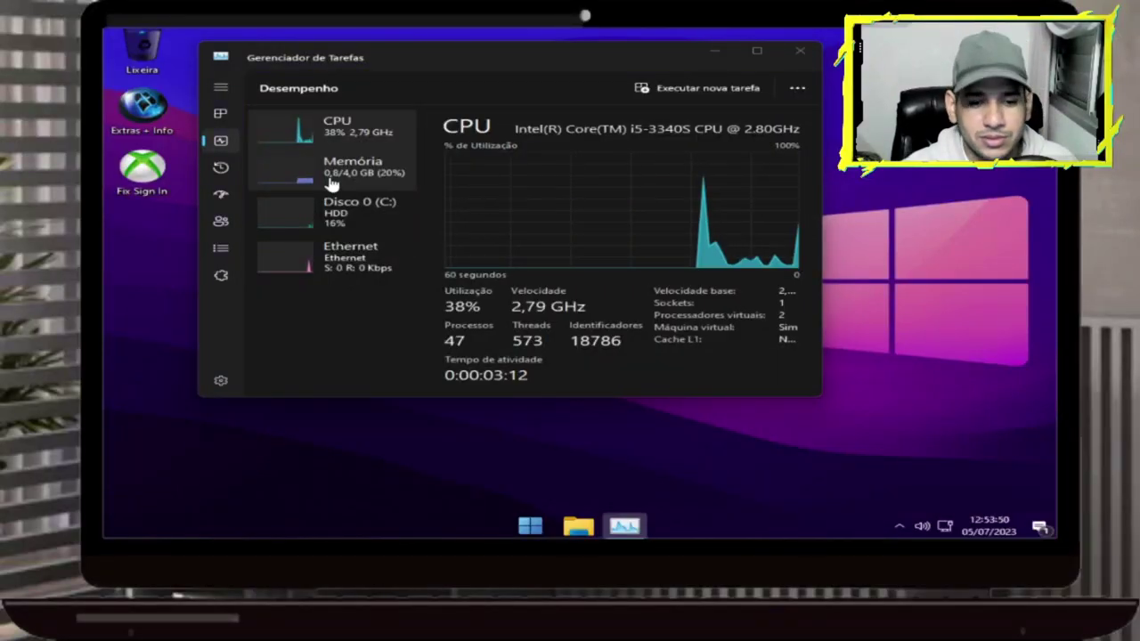
Open This PC in a maximized File Explorer window and check the used and free space in drive C's properties
key("super+e")
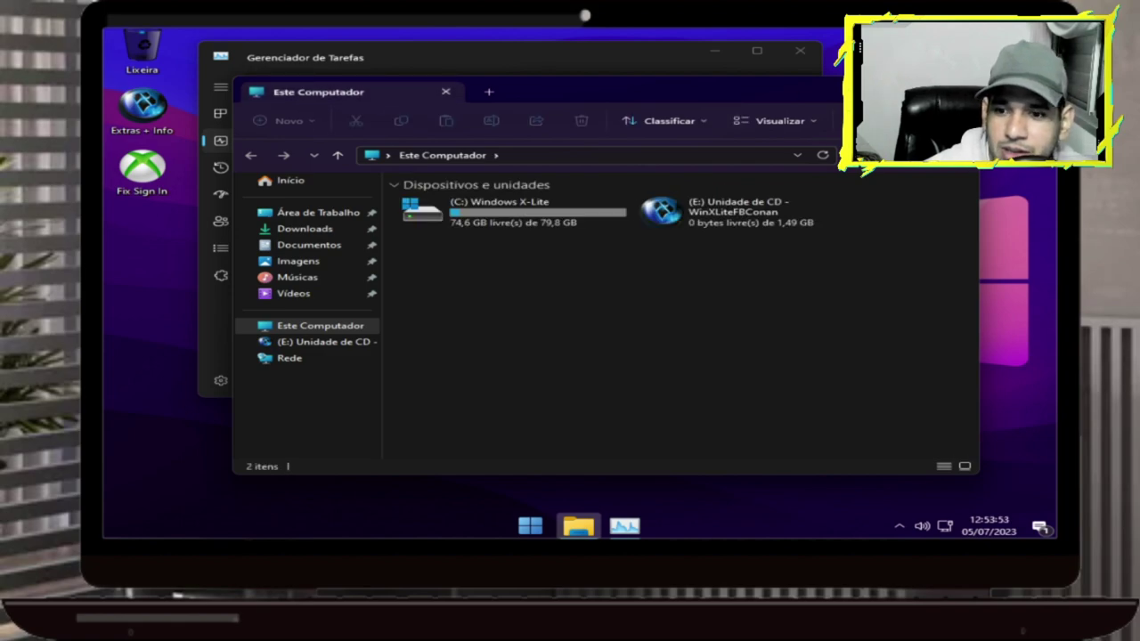
key("super+Up")
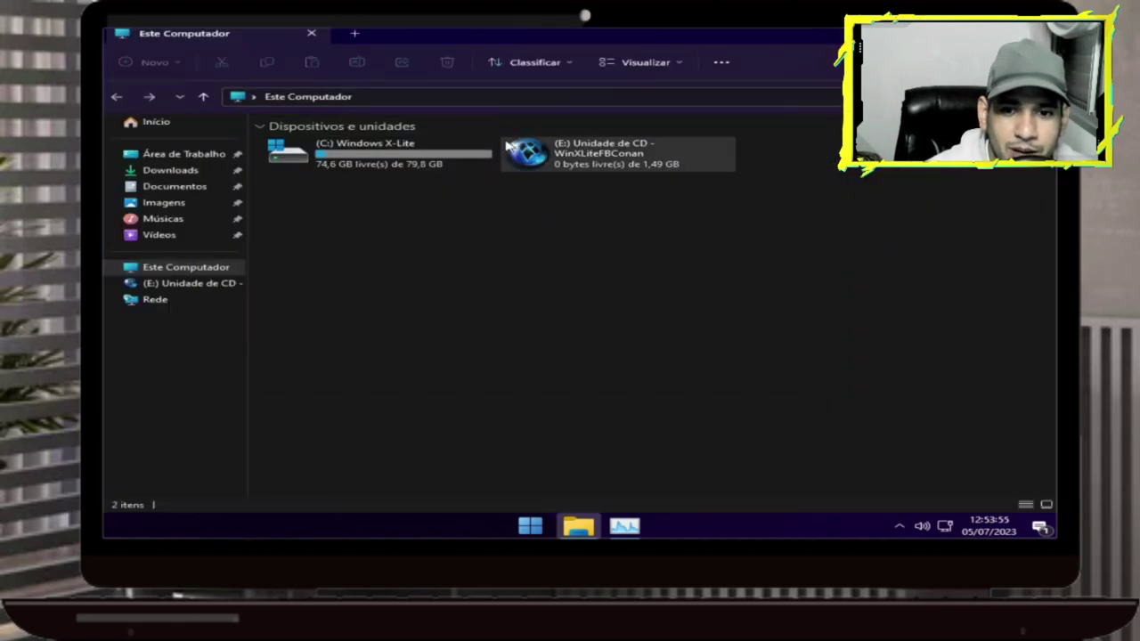
right_click(426, 164)
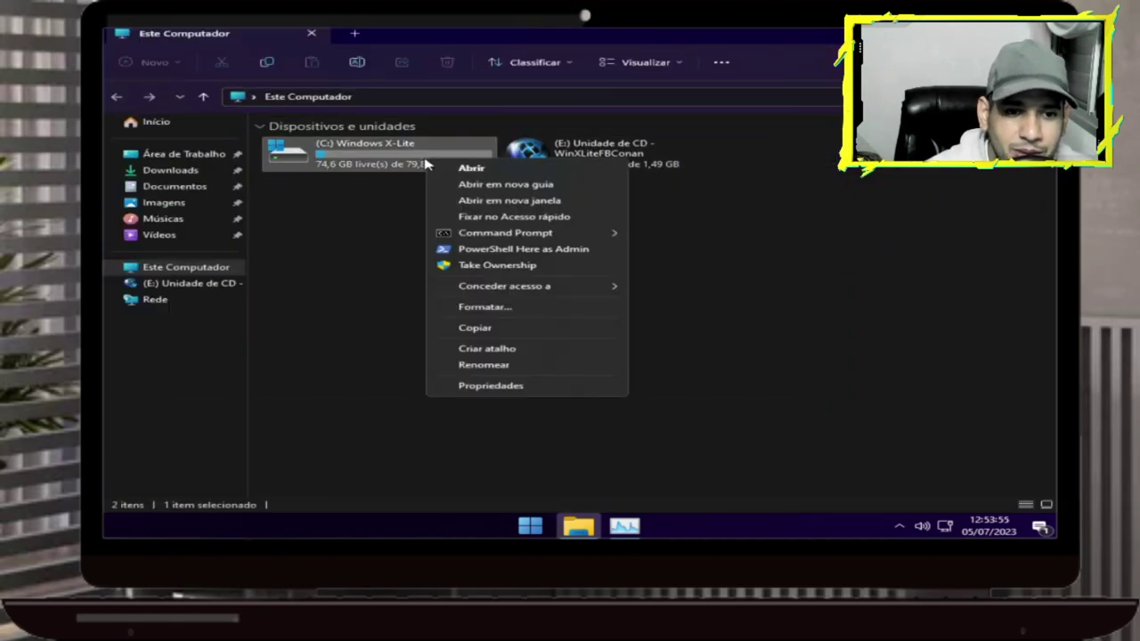
left_click(481, 385)
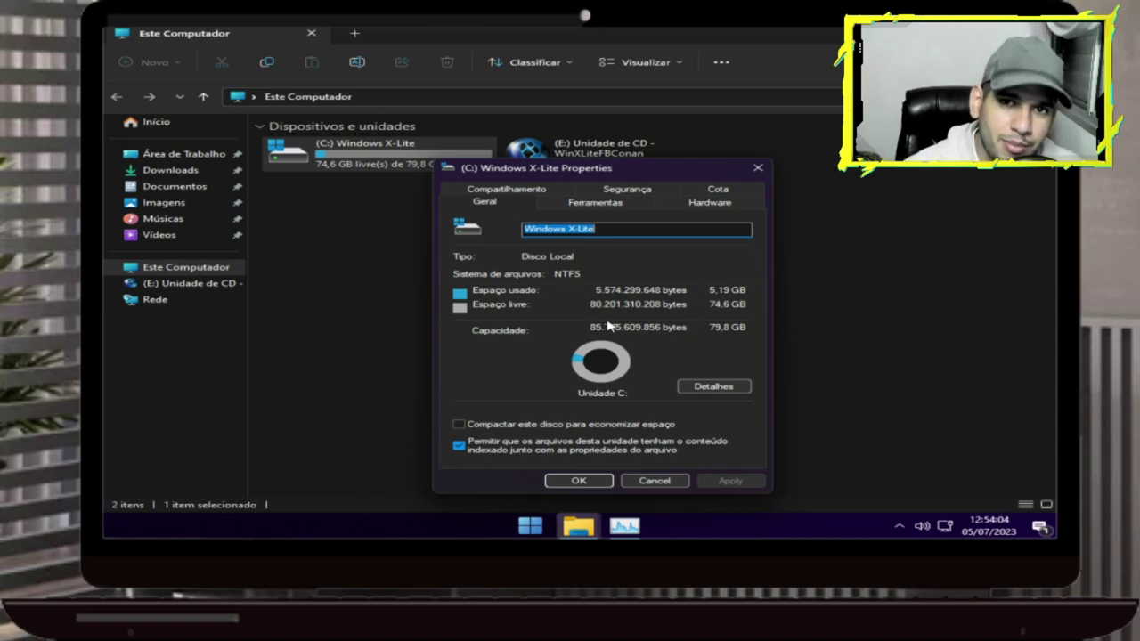
left_click(760, 166)
Check the size of the WinXLiteFBConan CD drive in its properties and move the dialog aside
right_click(613, 159)
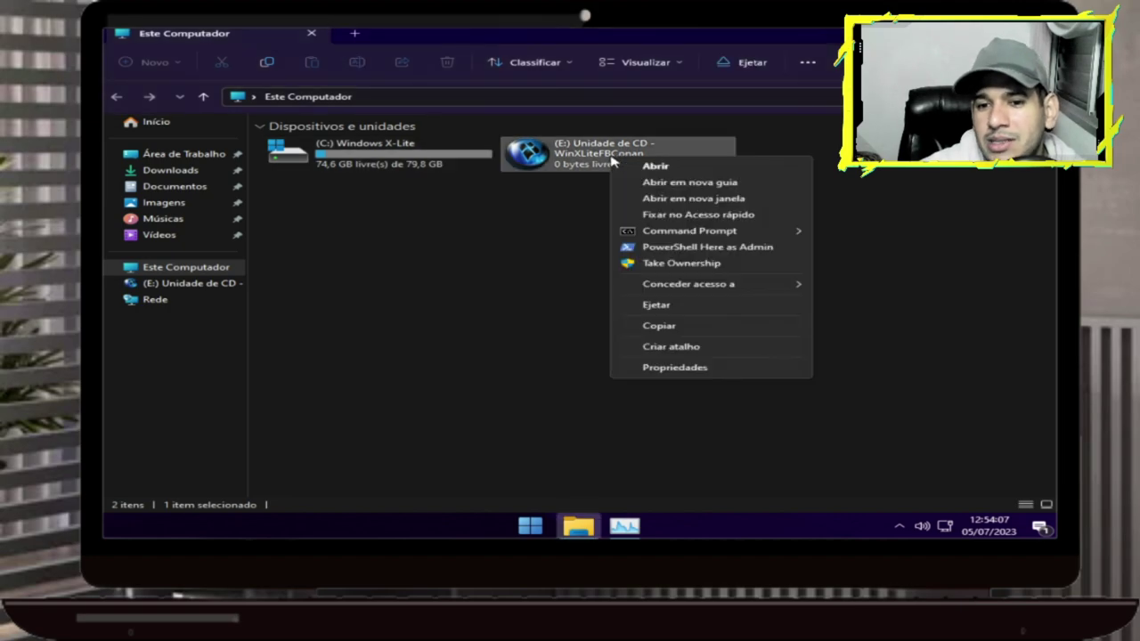
left_click(675, 369)
left_click_drag(862, 175, 424, 132)
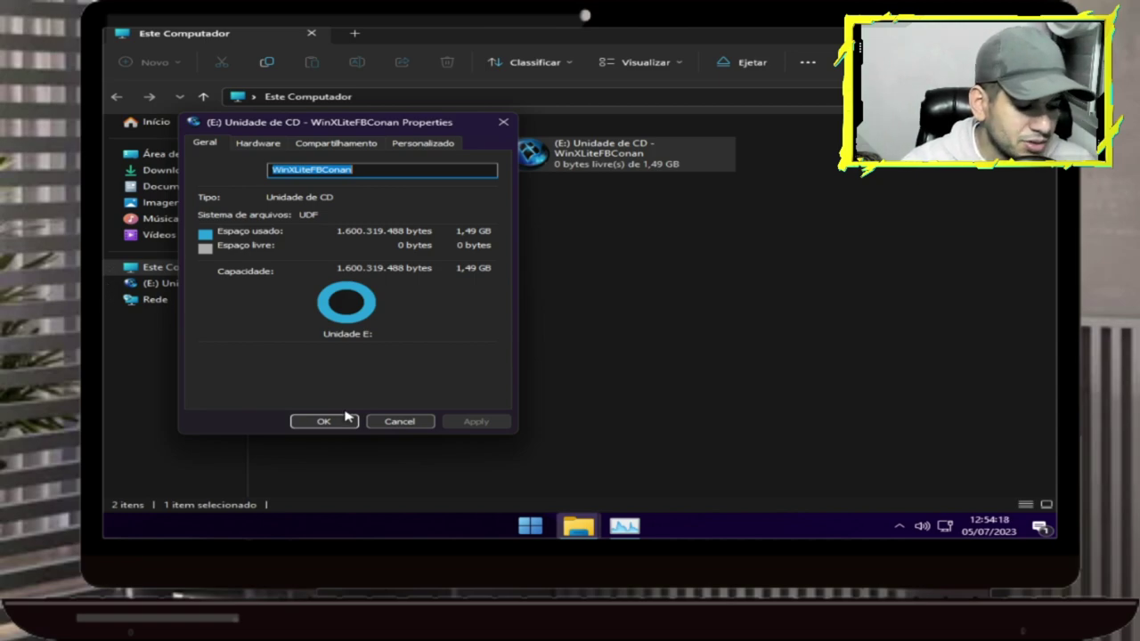
Run winver to check the Windows version and build, closing it and the CD drive properties after reading
key("super+r")
type("winv")
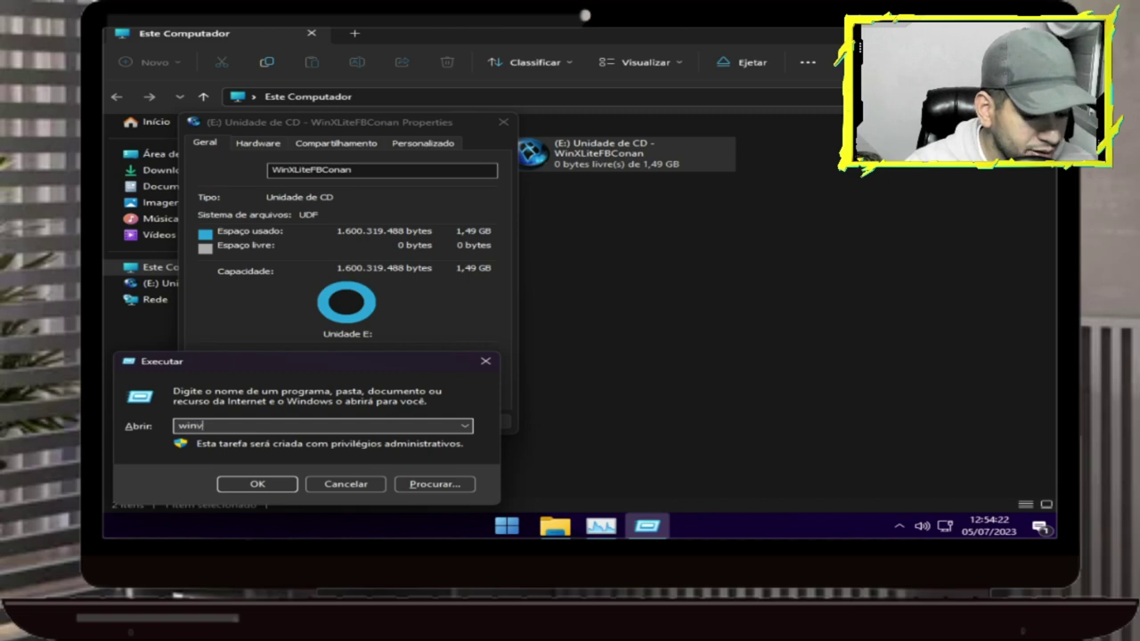
type("eer")
key("BackSpace")
key("BackSpace")
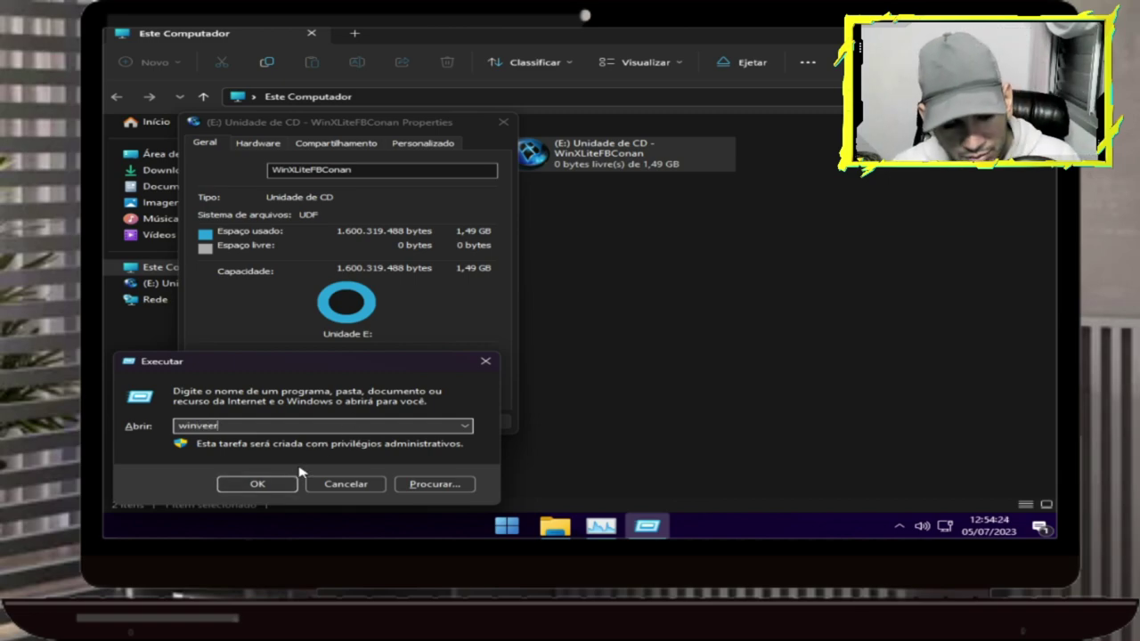
type("r")
left_click(281, 483)
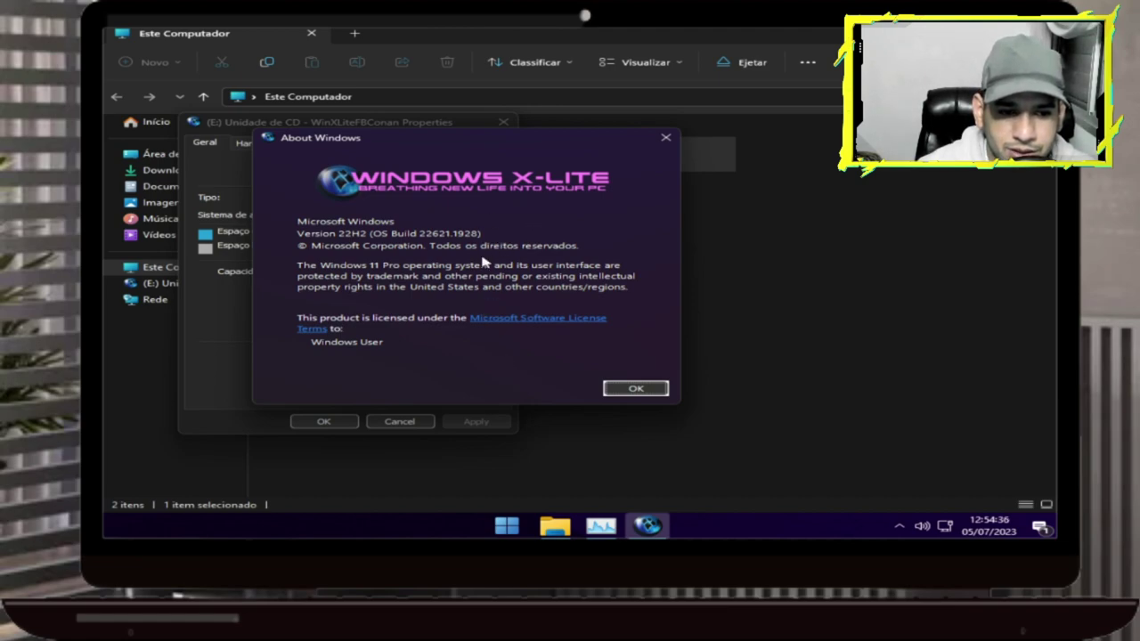
left_click(665, 137)
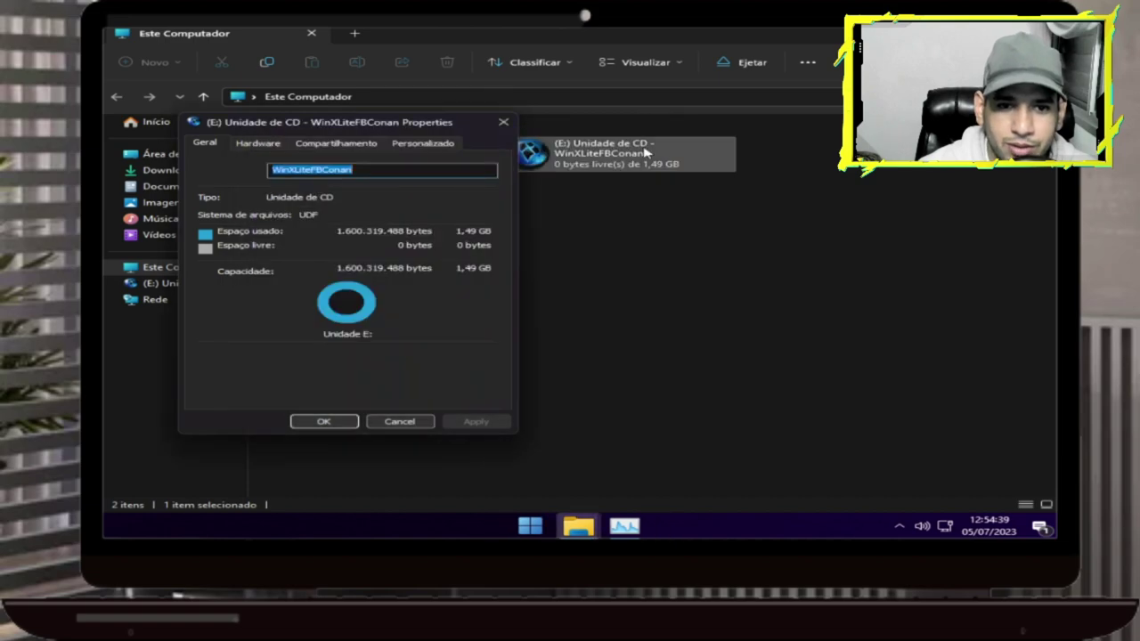
left_click(503, 122)
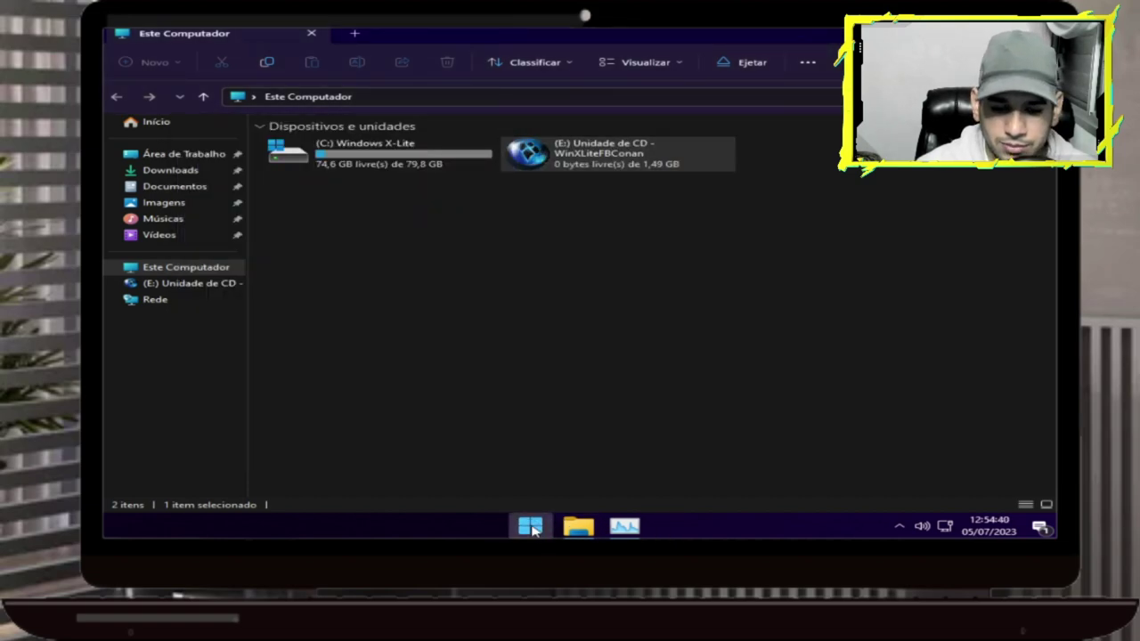
View the list of installed Windows updates in the Control Panel's Programs and Features
left_click(530, 527)
left_click(659, 388)
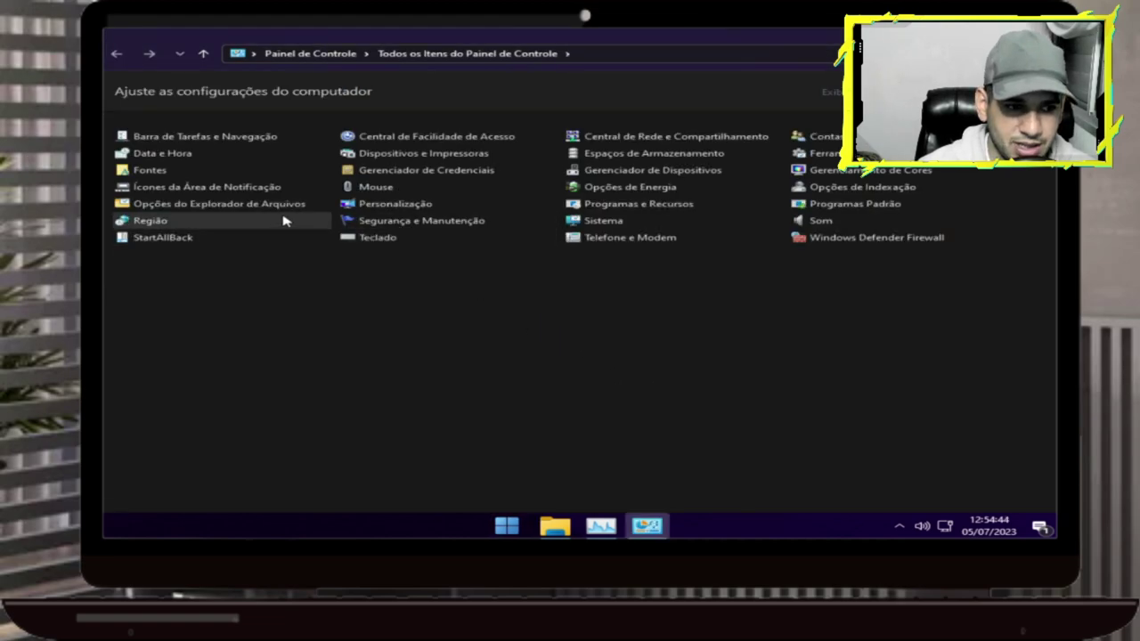
left_click(637, 206)
left_click(200, 118)
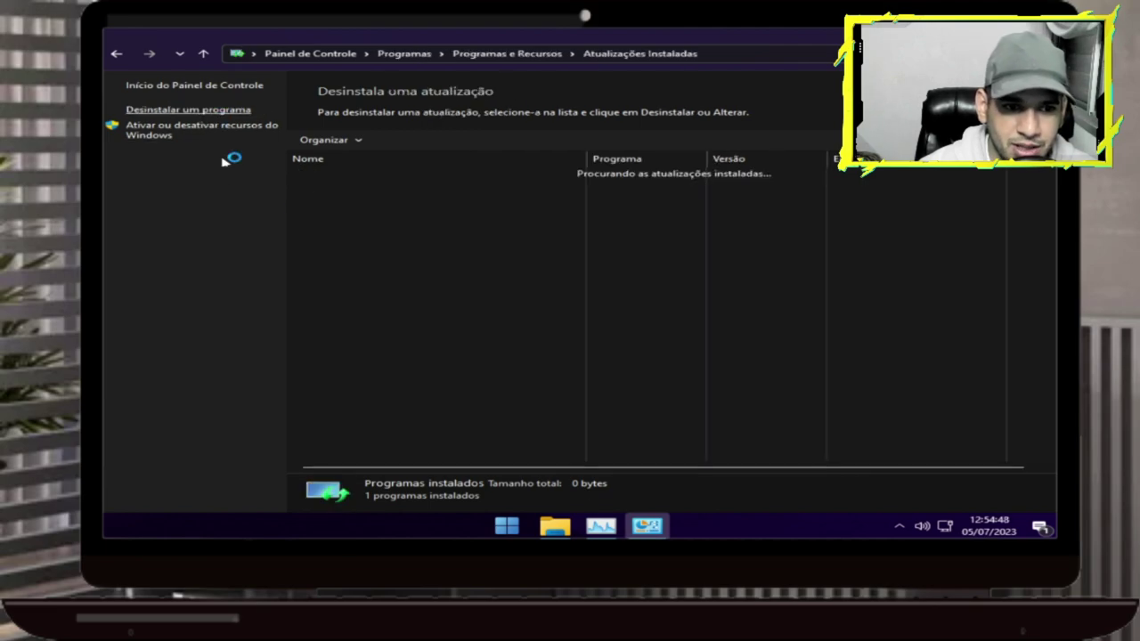
left_click_drag(598, 468, 632, 468)
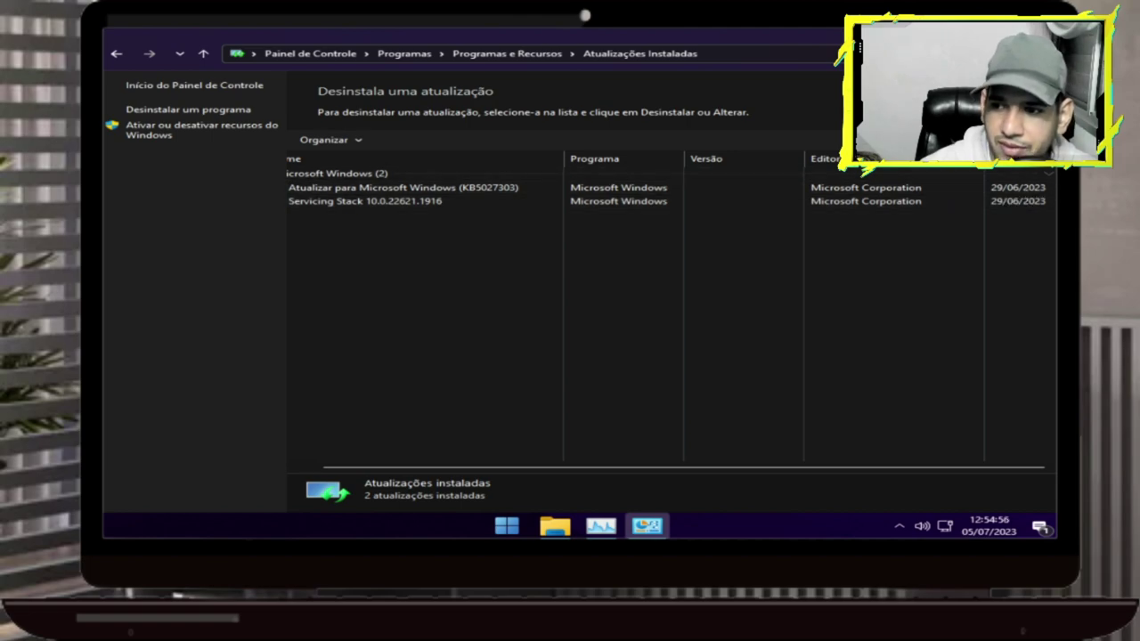
Close the Control Panel, File Explorer and Task Manager windows to return to the desktop
key("super+e")
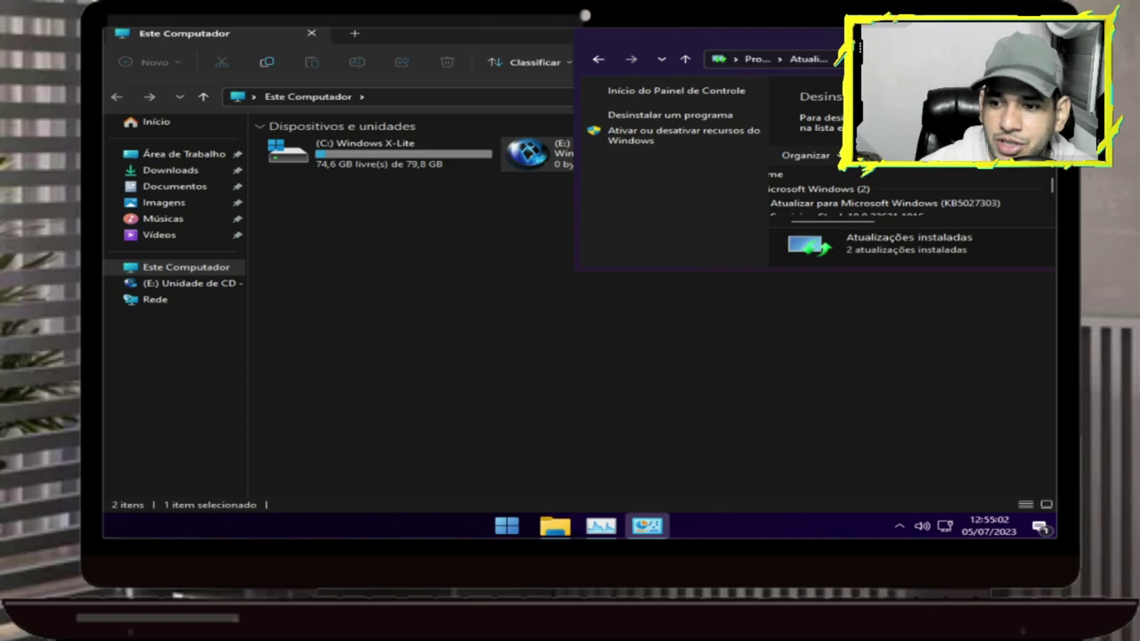
key("alt+F4")
key("alt+F4")
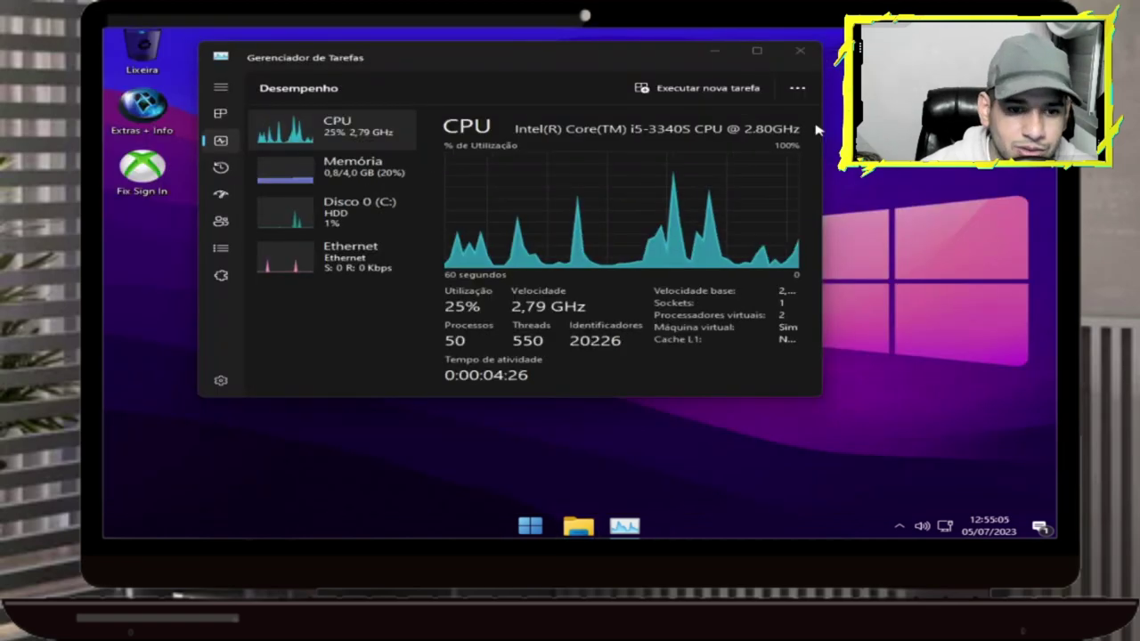
left_click(797, 55)
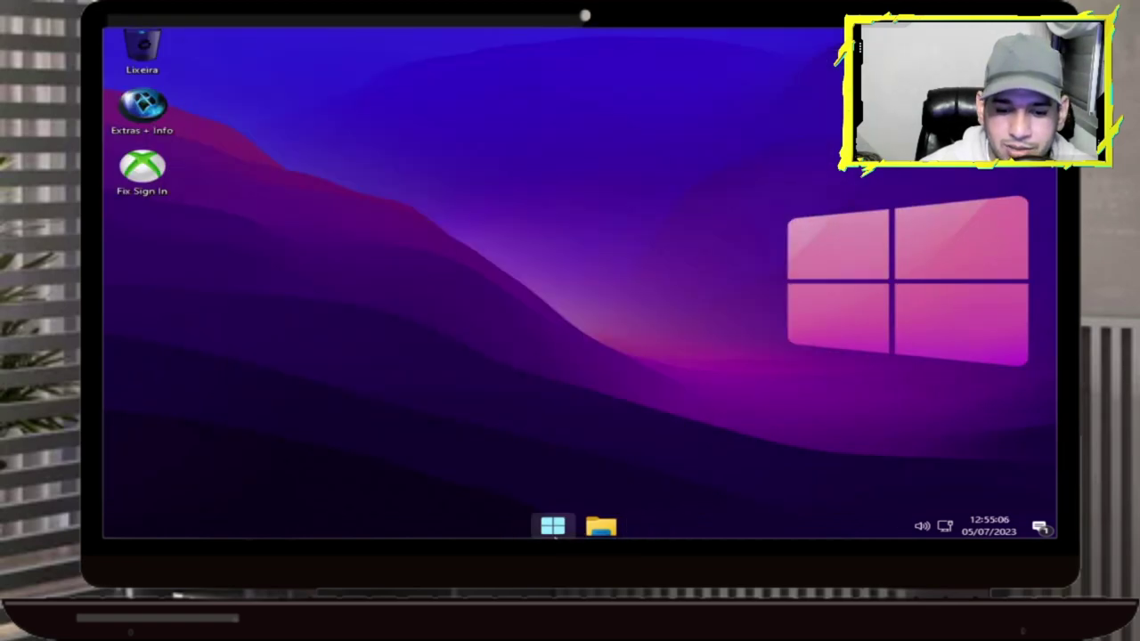
Open the StartAllBack configuration from the Start button's properties and show its advanced settings
right_click(547, 525)
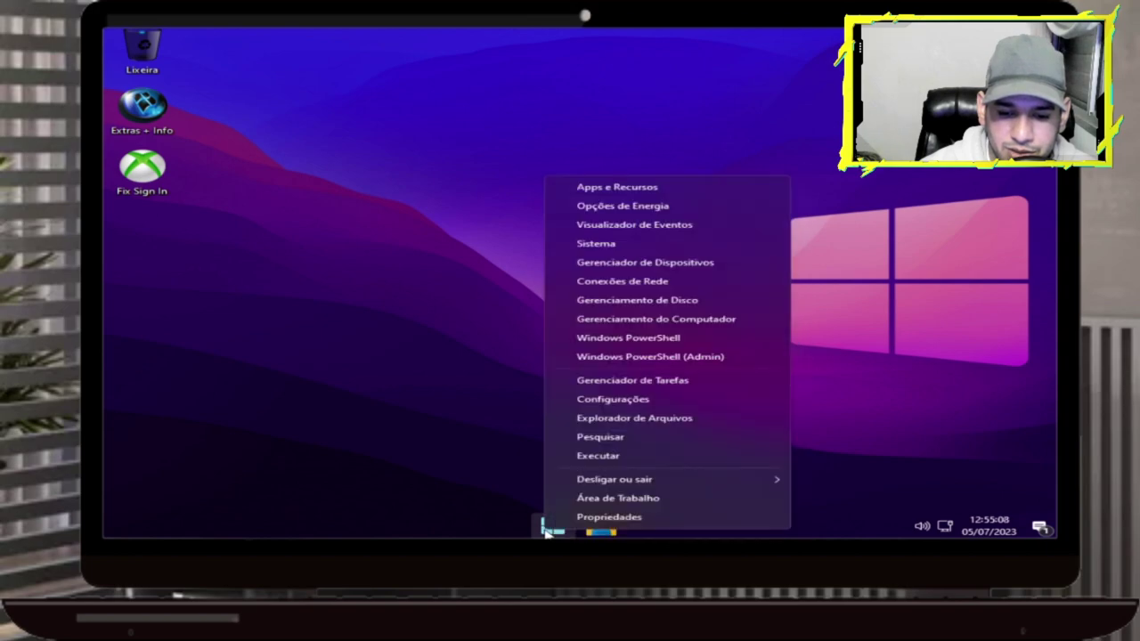
left_click(588, 517)
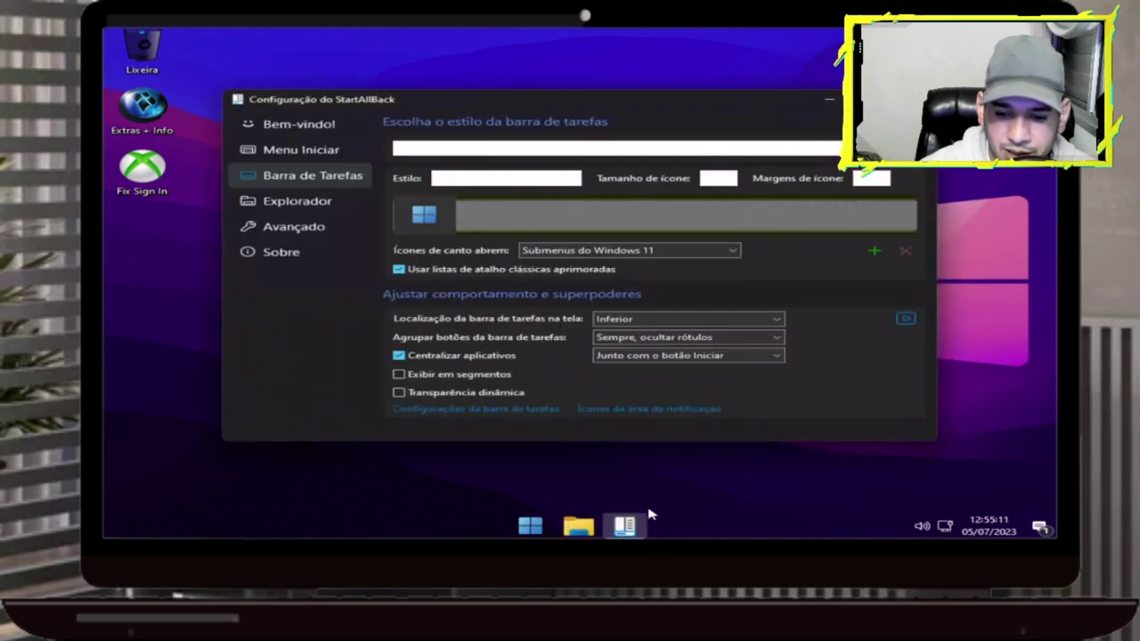
left_click(309, 231)
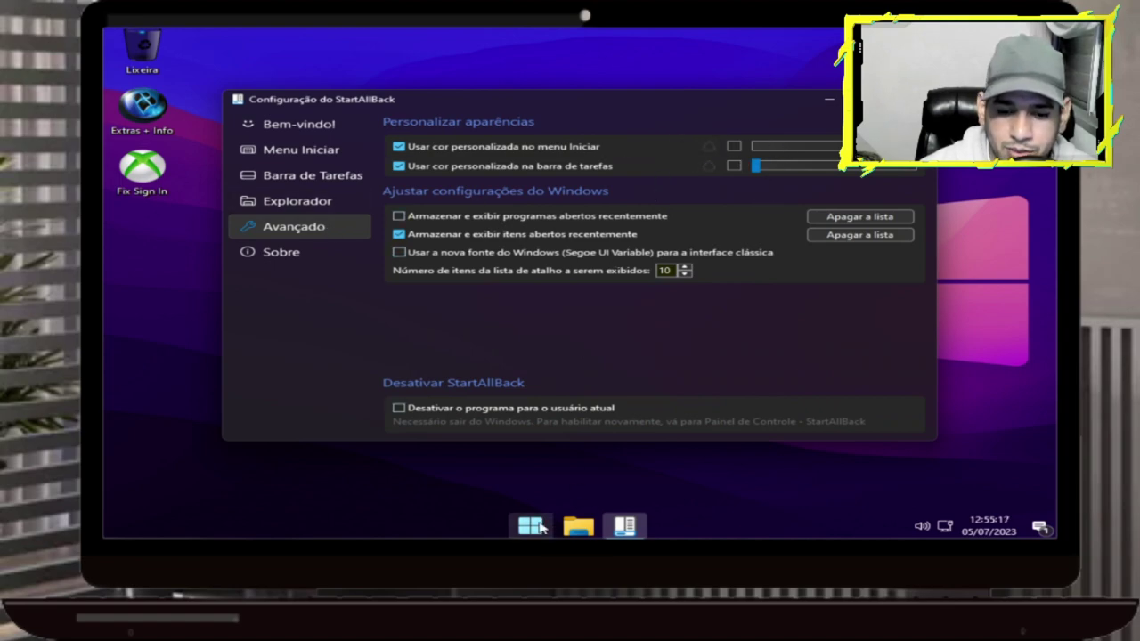
Preview the Start menu with its custom colour almost fully transparent, and raise the opacity close to maximum
left_click(532, 526)
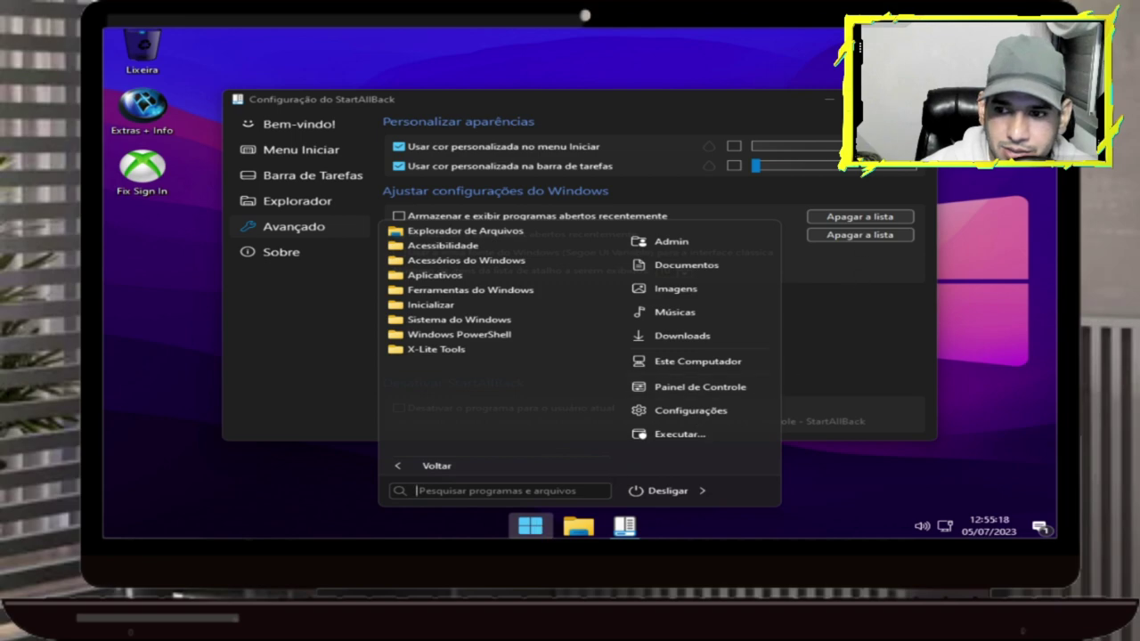
left_click(823, 146)
left_click_drag(824, 146, 758, 146)
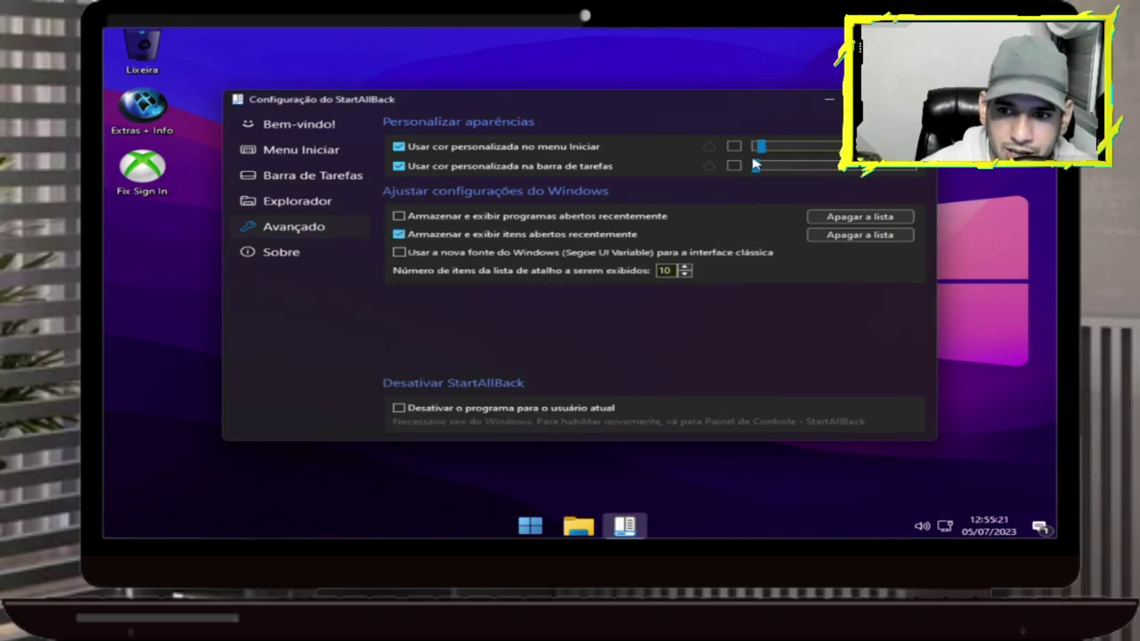
left_click(530, 527)
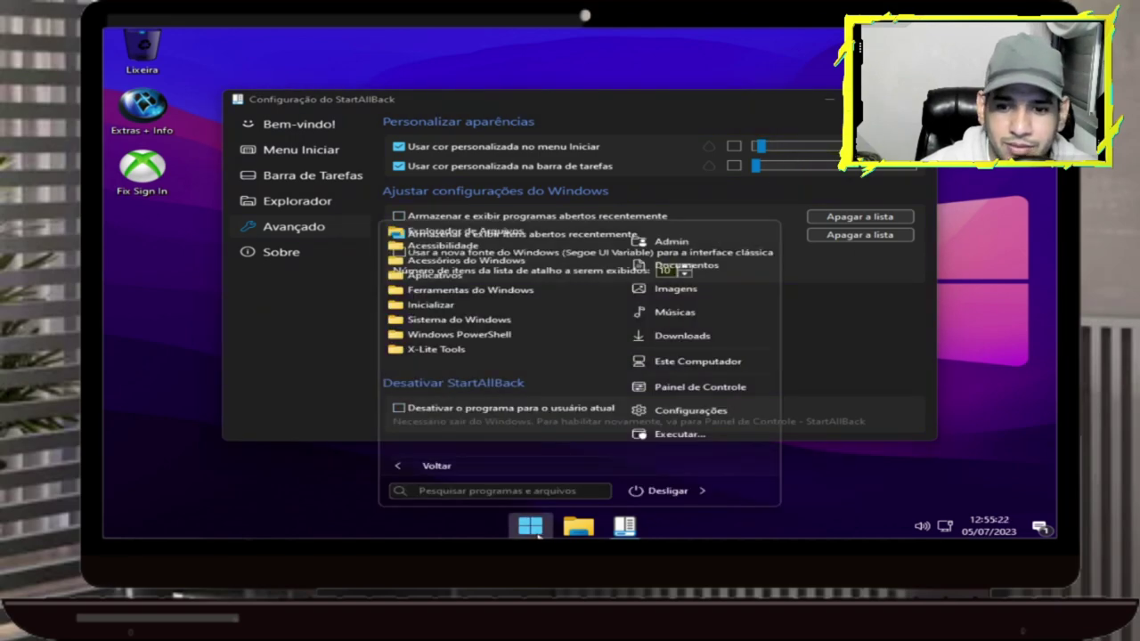
left_click(532, 527)
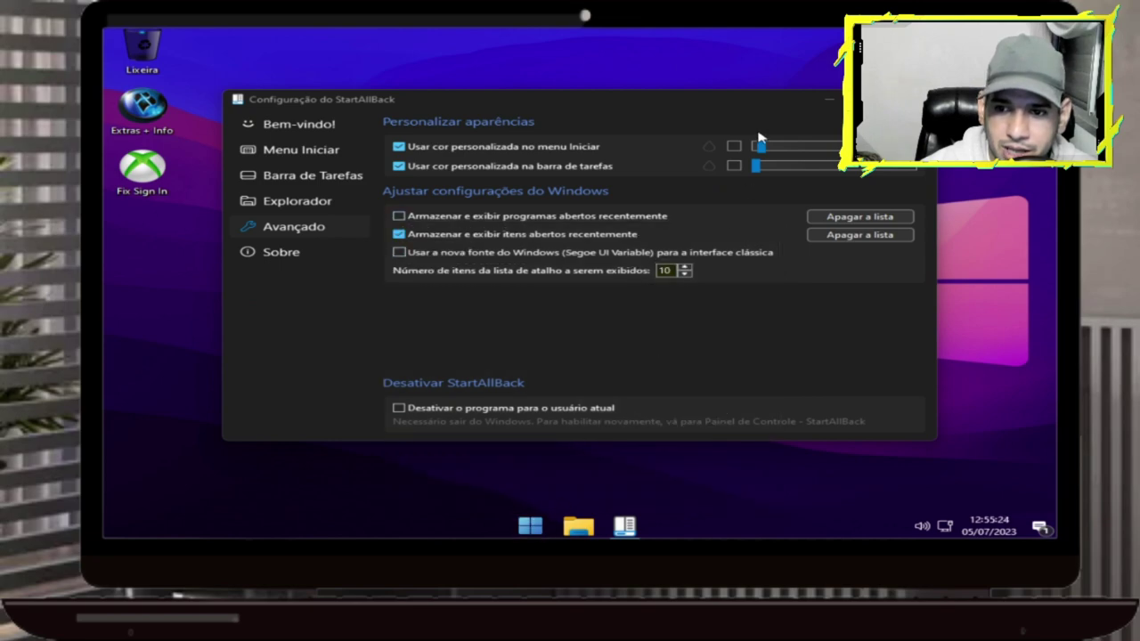
left_click_drag(762, 148, 881, 147)
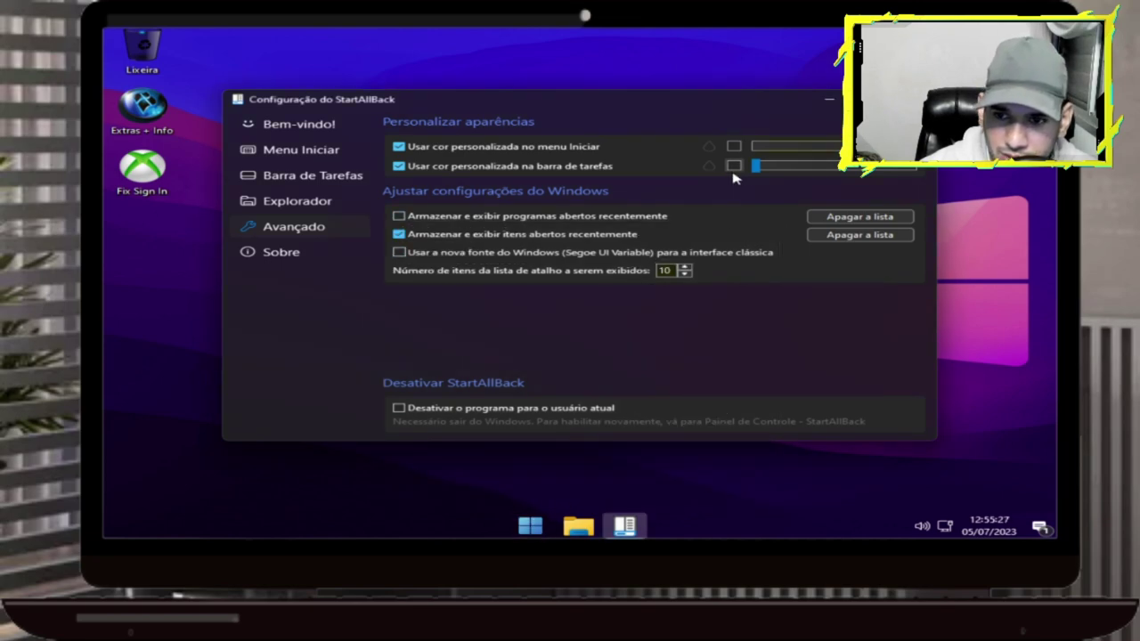
Set the Start menu's custom colour to magenta (255, 0, 255) and preview the menu
left_click(734, 146)
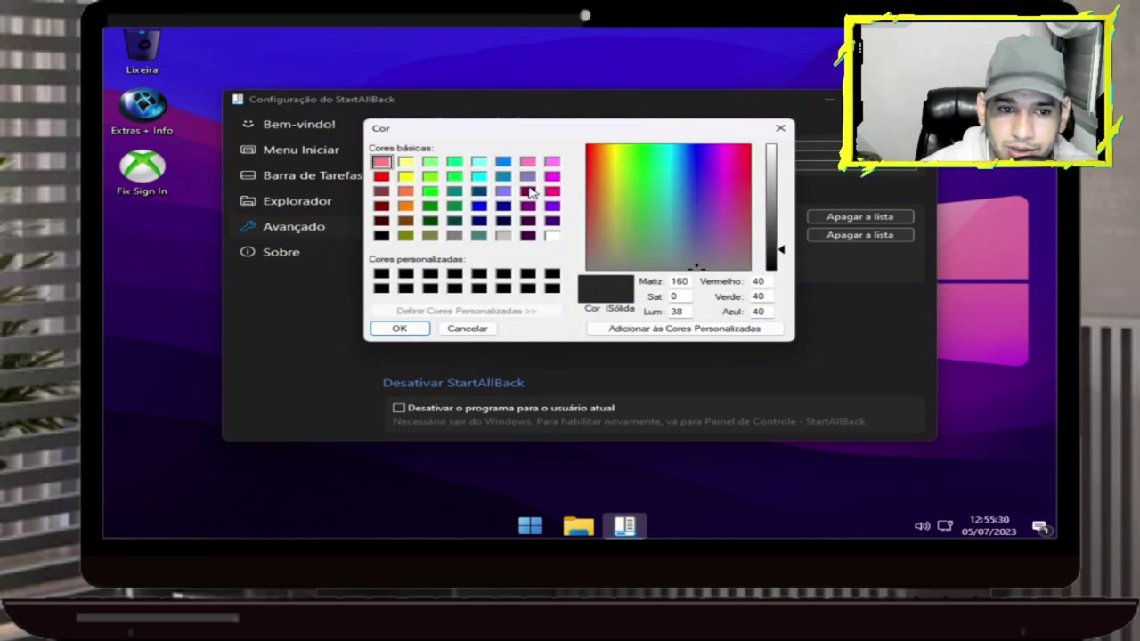
left_click(552, 175)
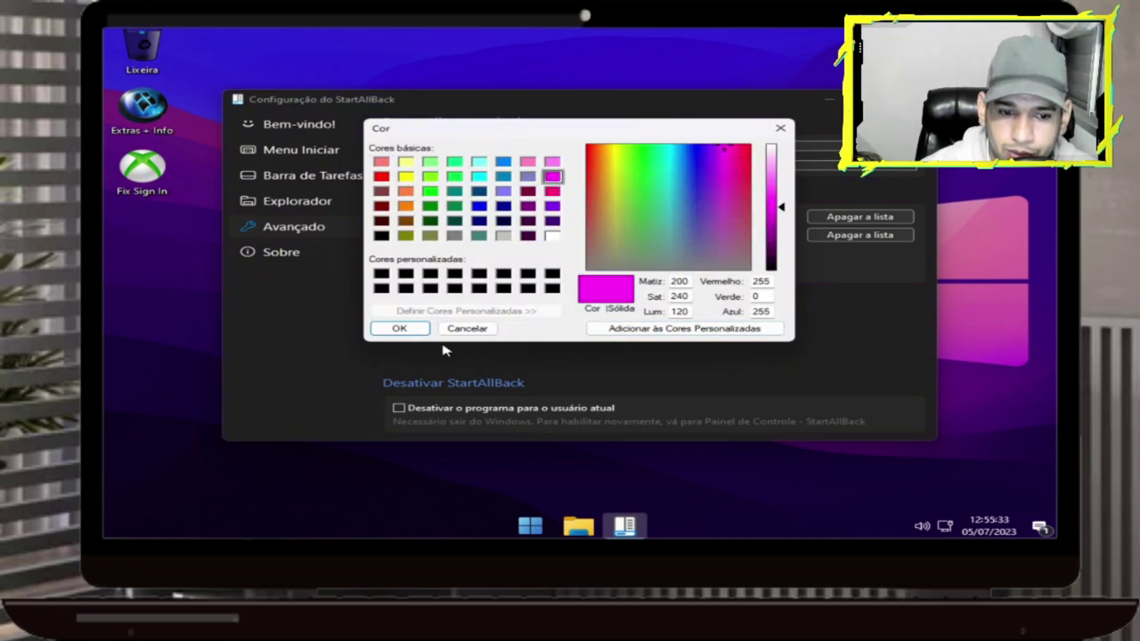
left_click(399, 328)
left_click(530, 527)
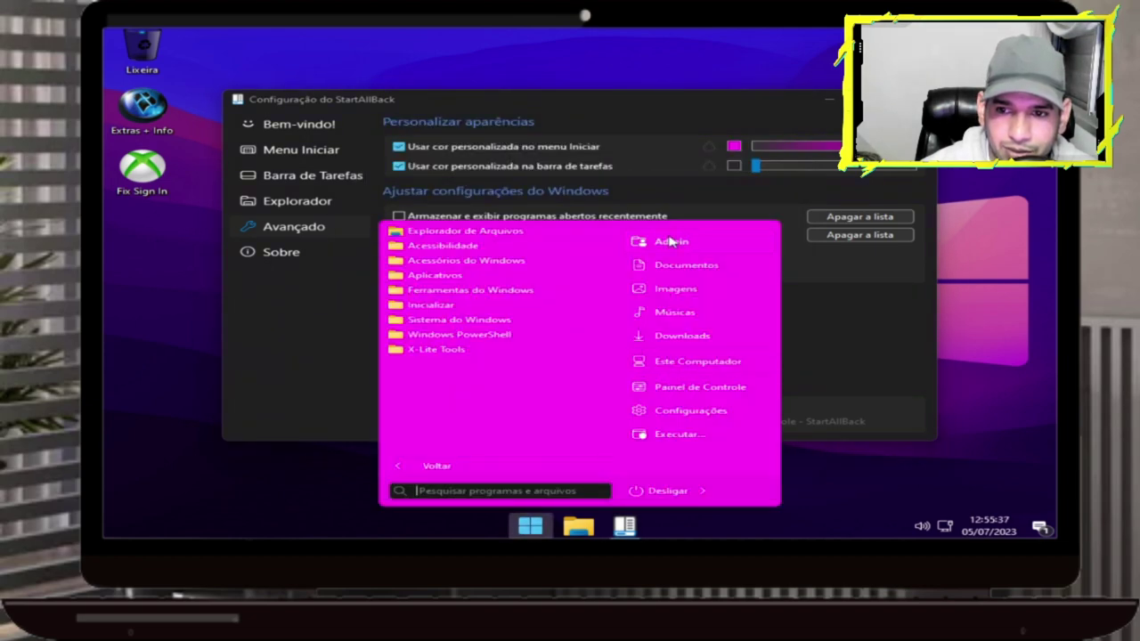
Set the Start menu's custom colour to dark purple (128, 0, 128) and preview the menu
left_click(736, 146)
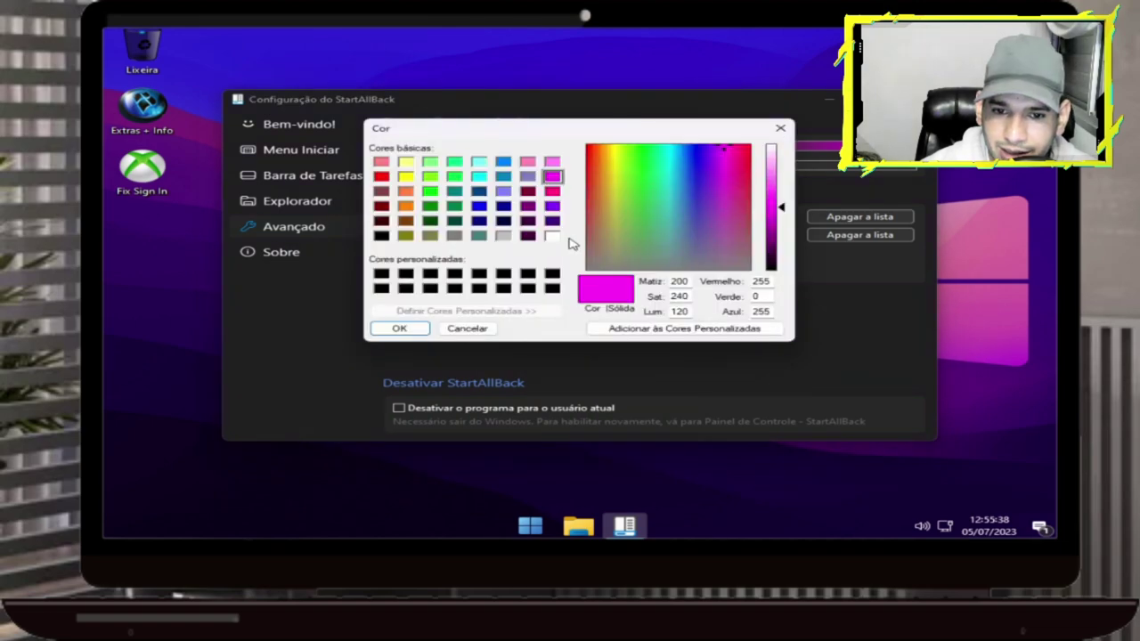
left_click(528, 206)
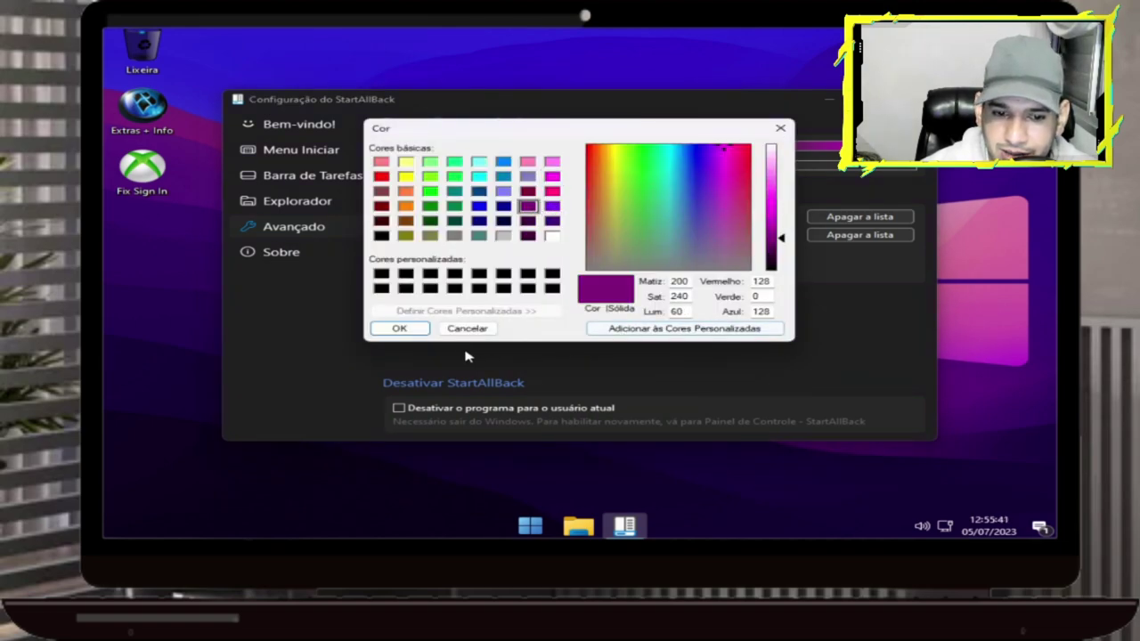
left_click(397, 328)
left_click(537, 530)
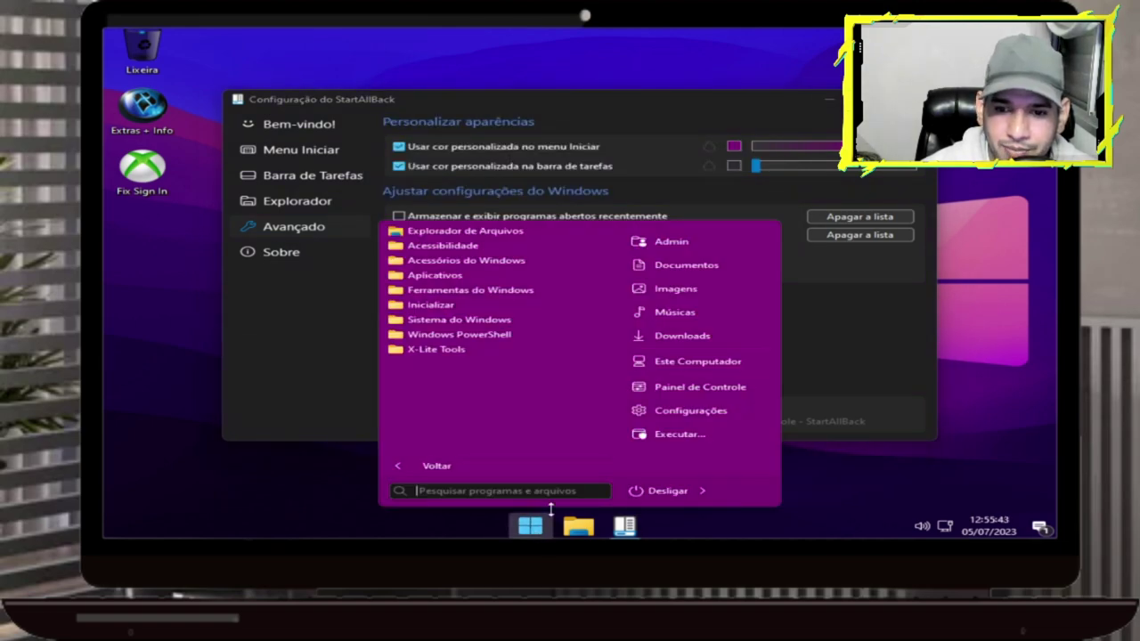
Preview the Start menu with its custom colour at low and medium opacity, and return the opacity close to maximum
key("Escape")
left_click_drag(840, 147, 771, 159)
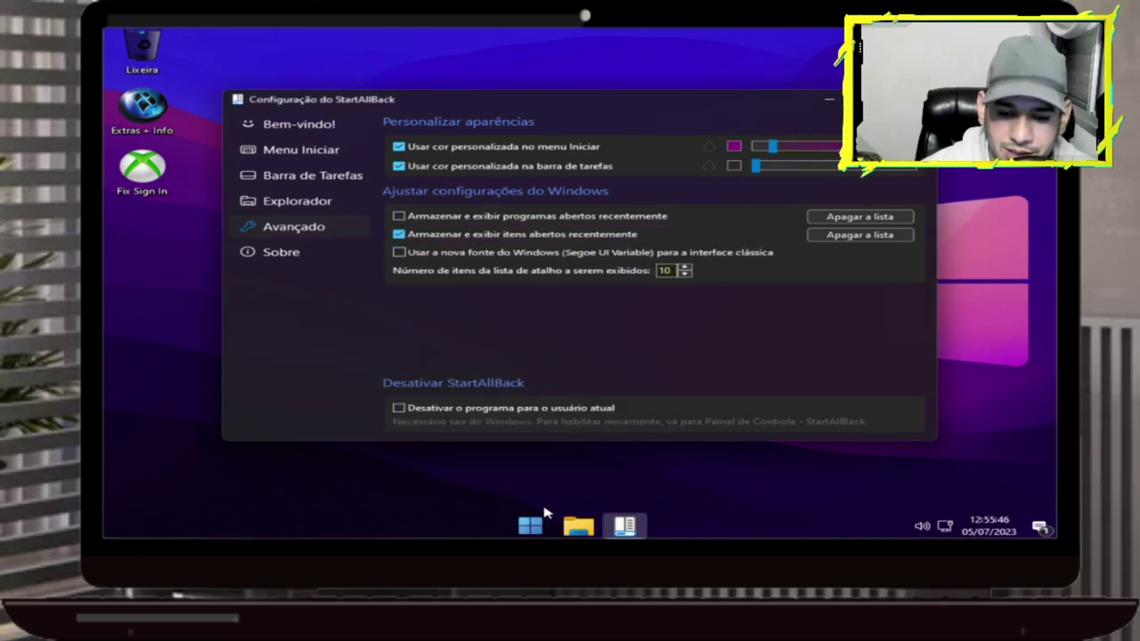
left_click(541, 520)
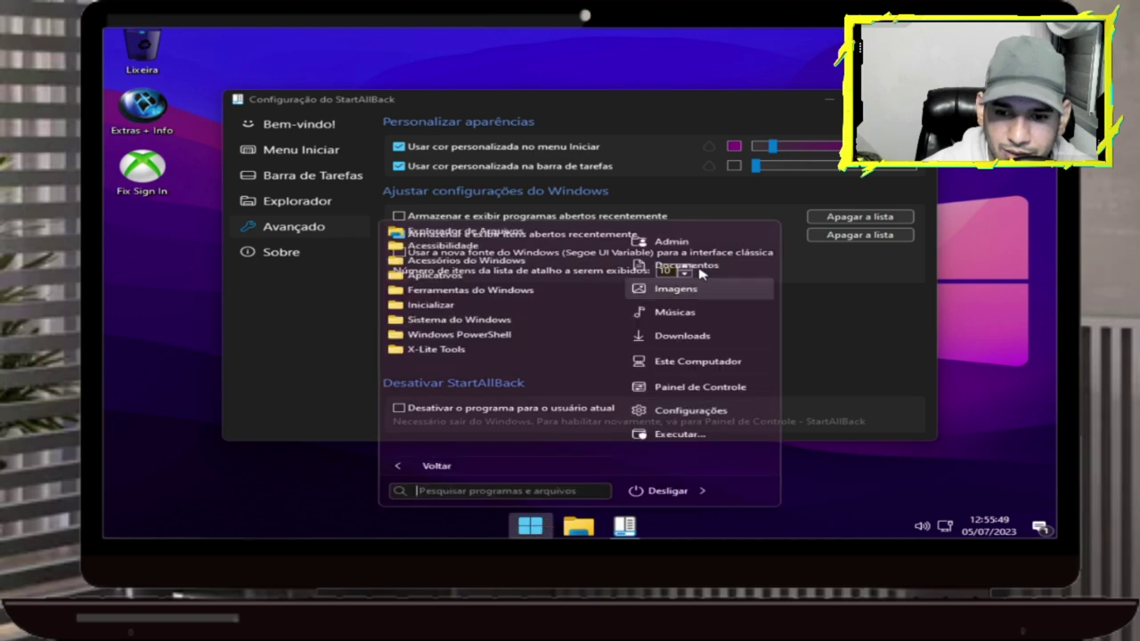
left_click(776, 147)
left_click_drag(780, 150, 828, 147)
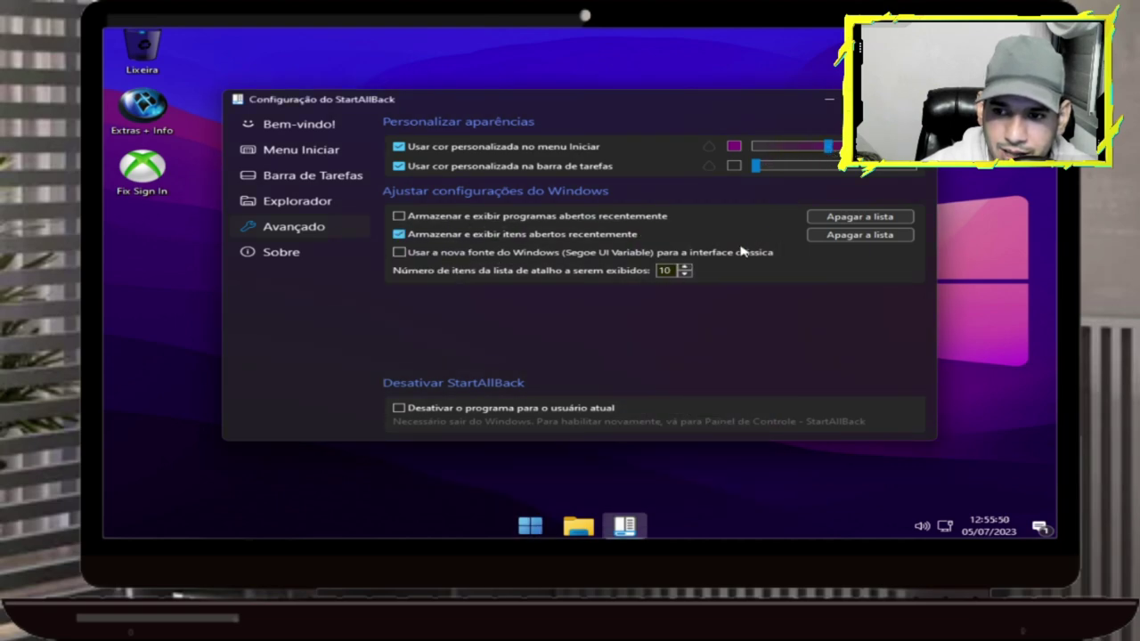
left_click(531, 527)
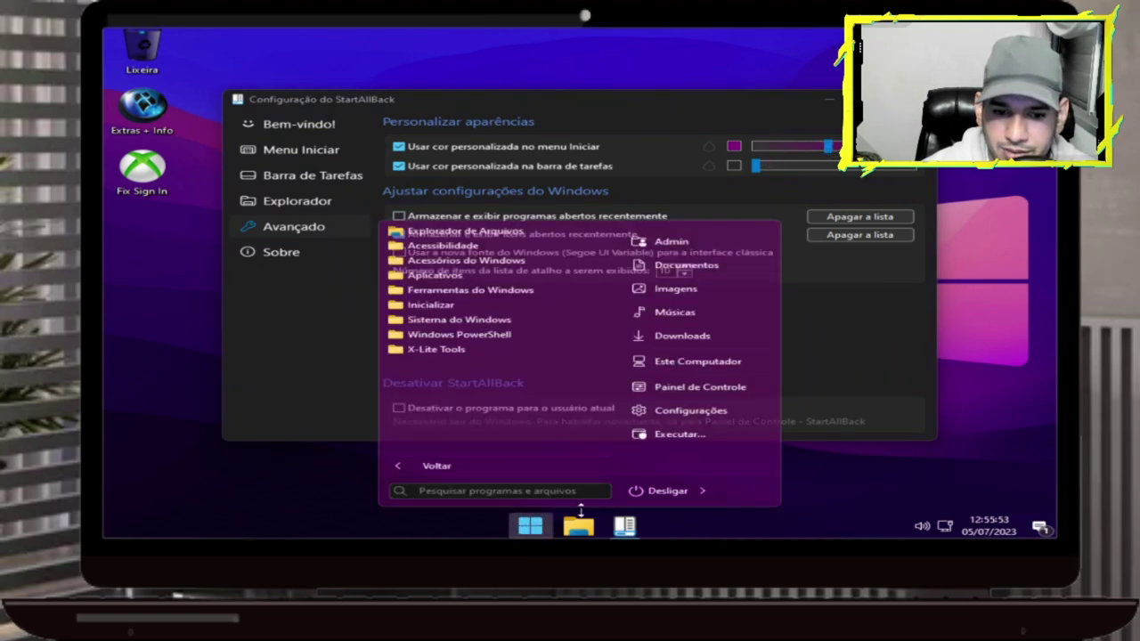
left_click(832, 154)
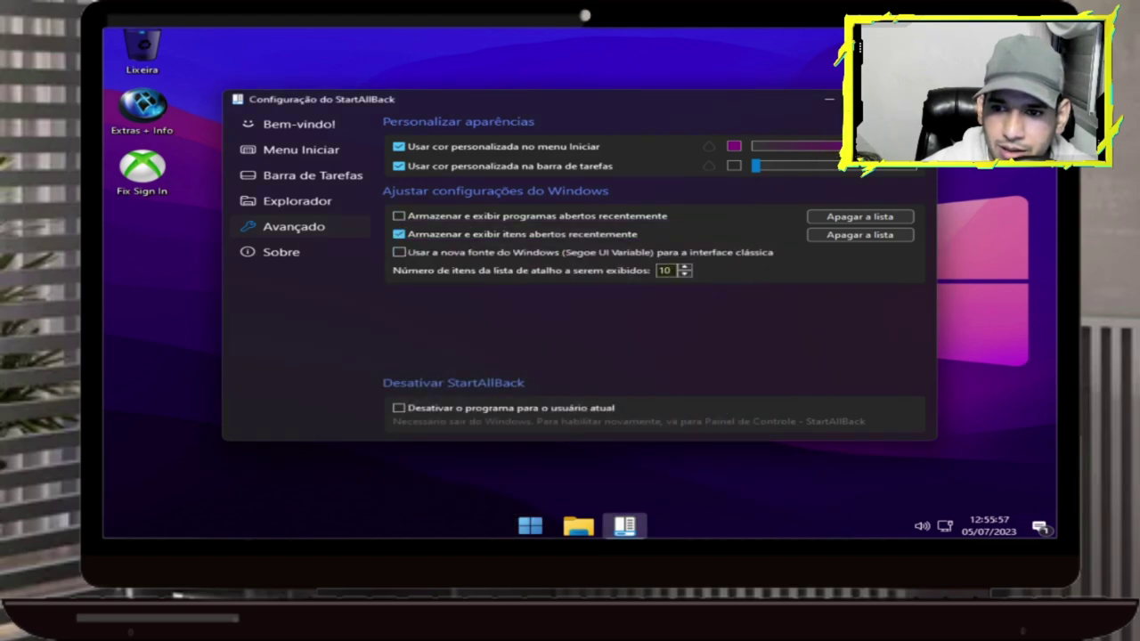
Set the Start menu's custom colour to black from the custom swatches and preview the menu
left_click(734, 146)
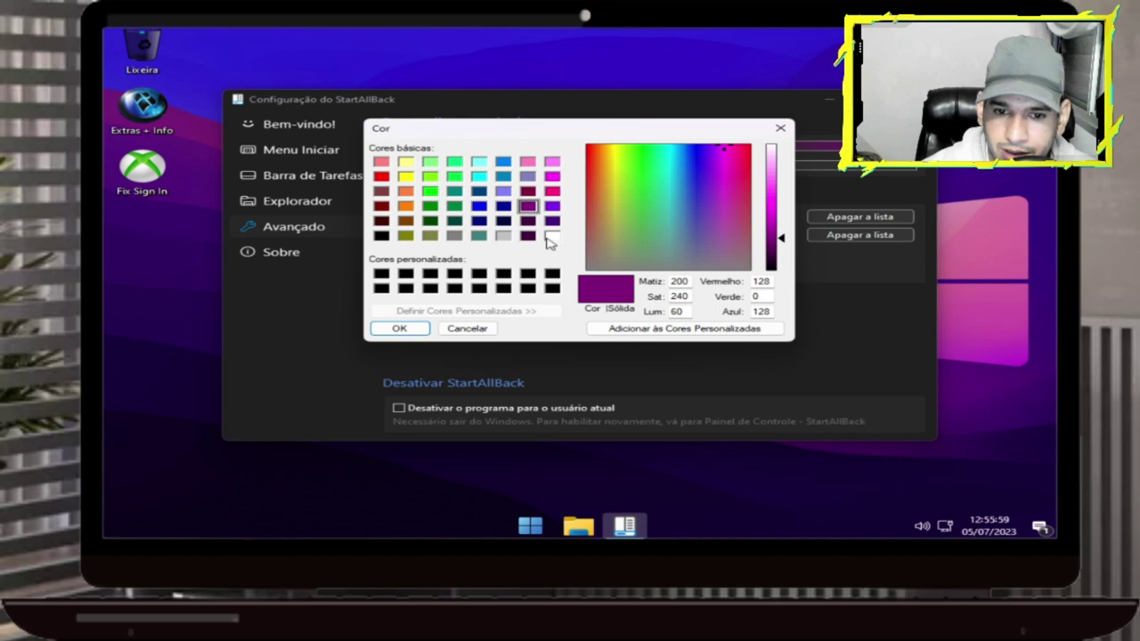
left_click(552, 275)
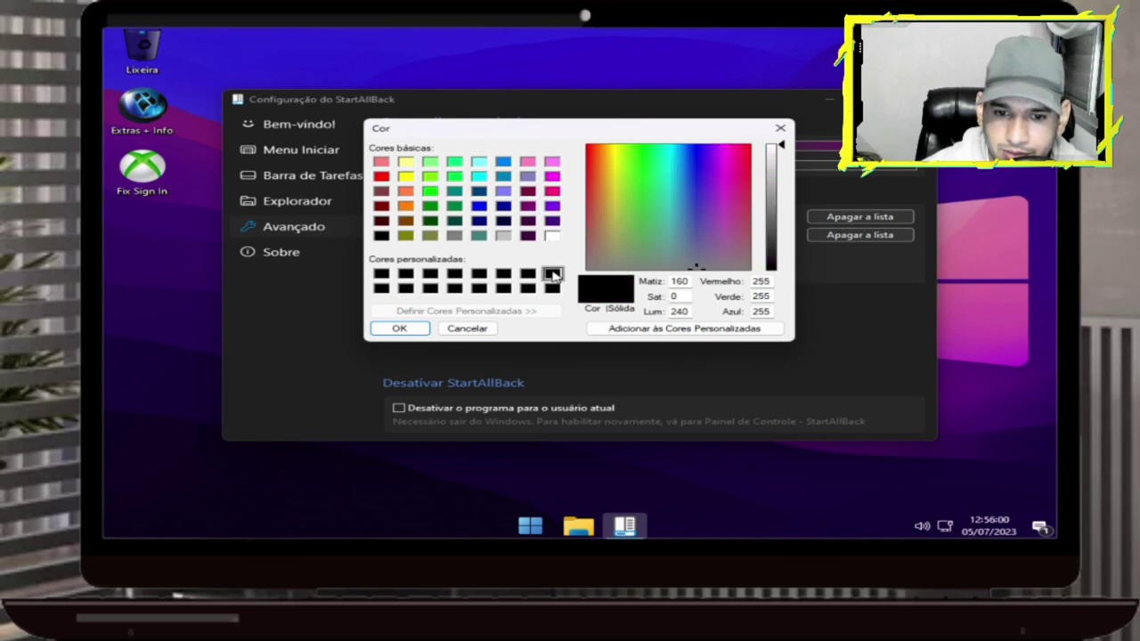
left_click(412, 330)
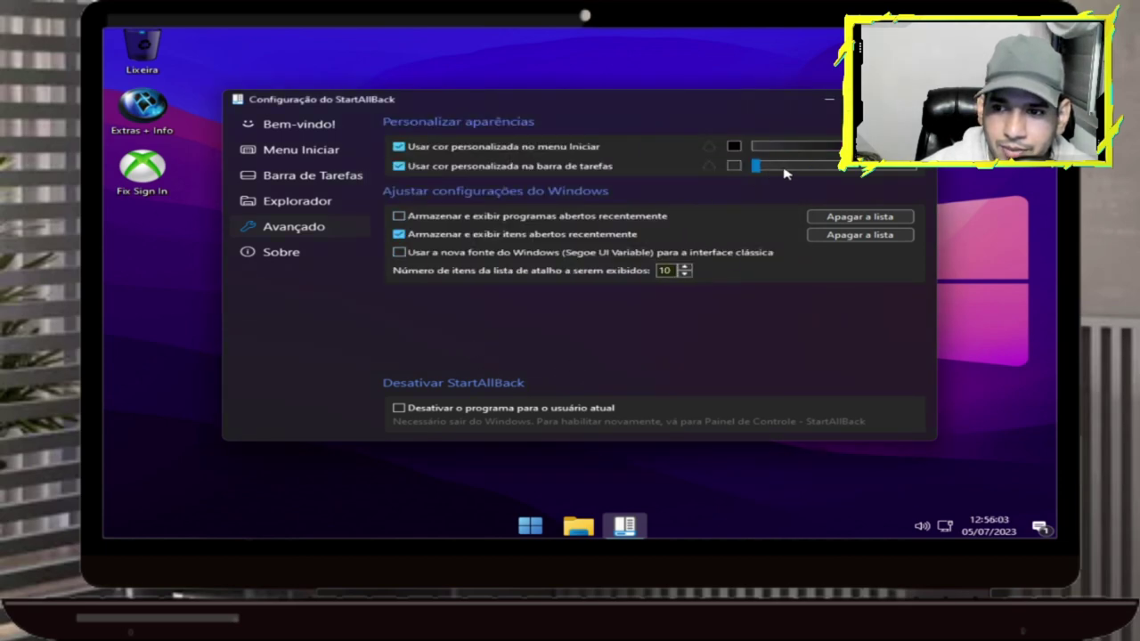
left_click(531, 527)
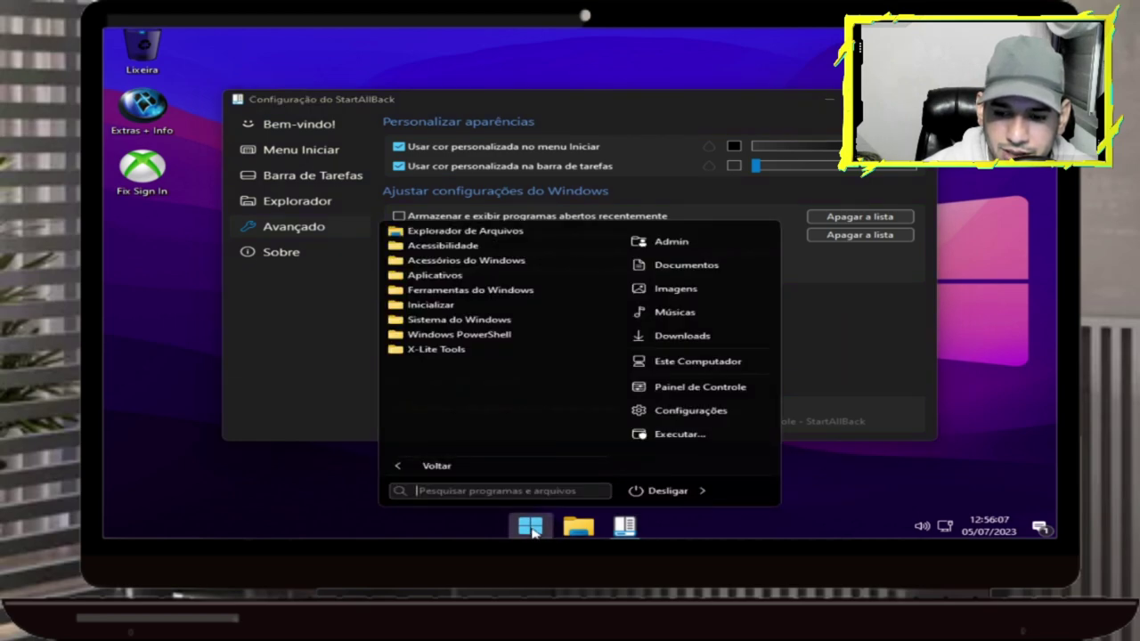
left_click(531, 527)
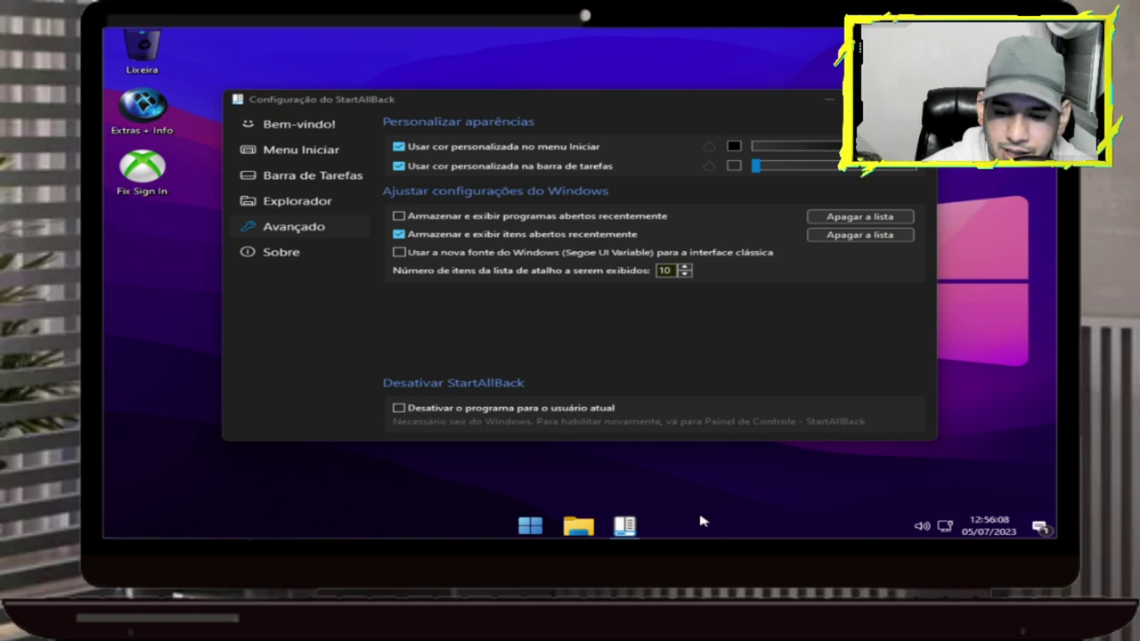
Raise the taskbar's custom colour to full opacity, set it to black, and close the configuration after checking the Start menu
left_click_drag(755, 165, 917, 169)
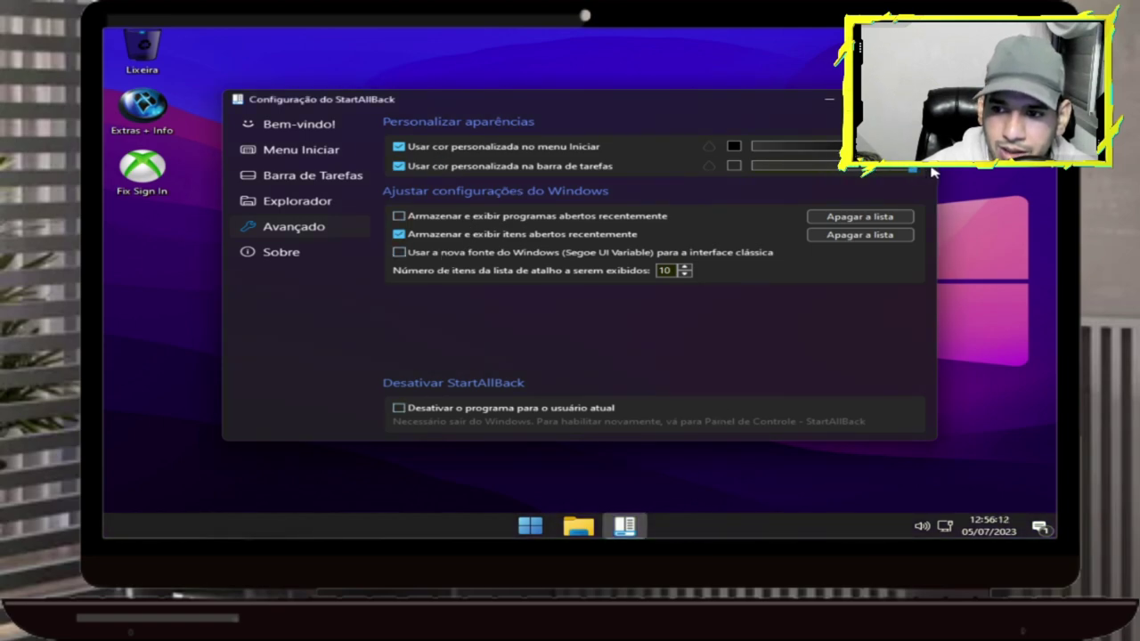
left_click(734, 165)
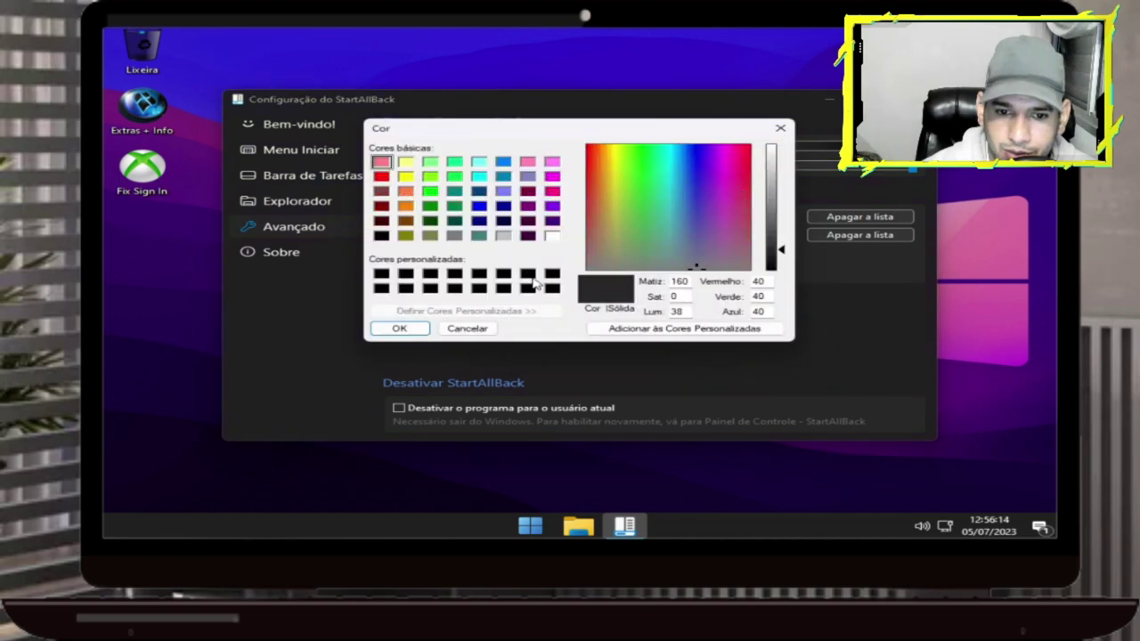
left_click(552, 274)
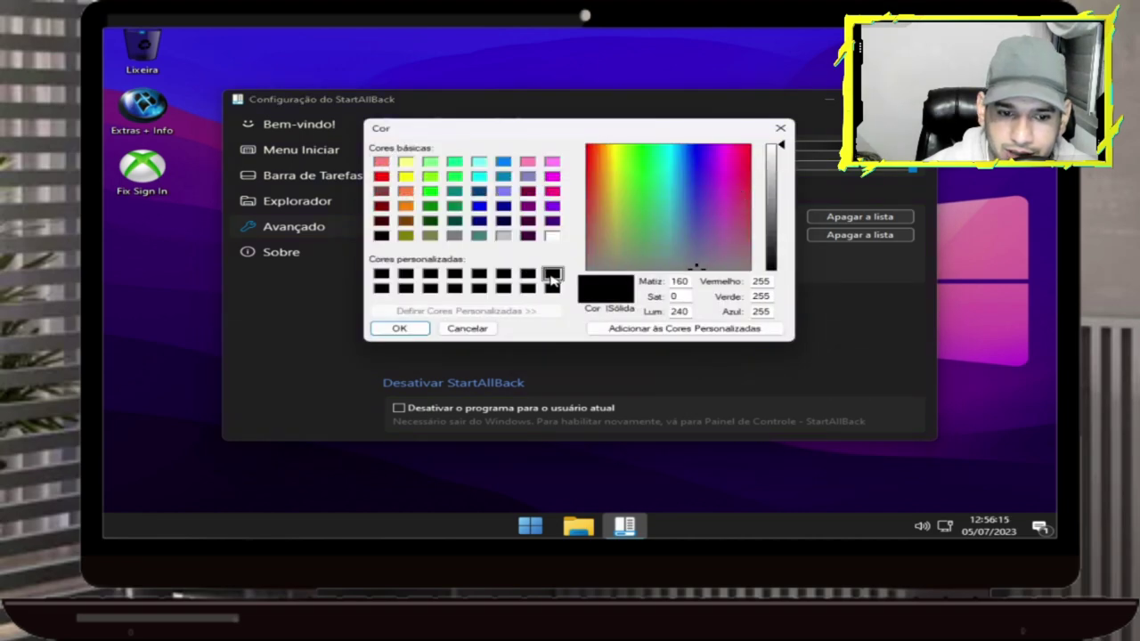
left_click(398, 328)
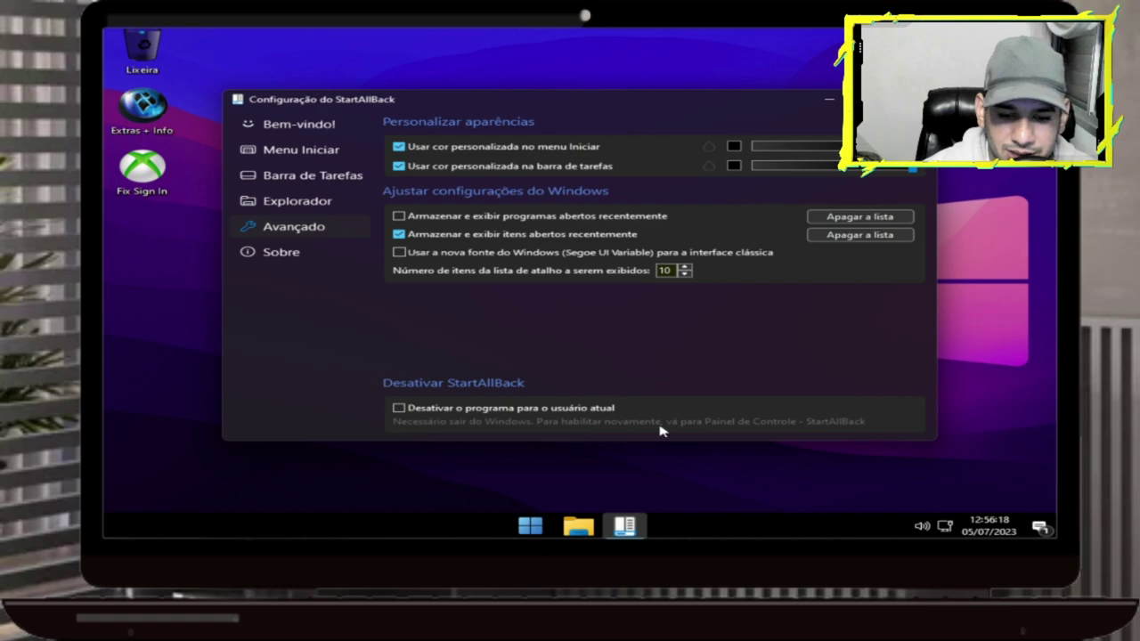
left_click(530, 527)
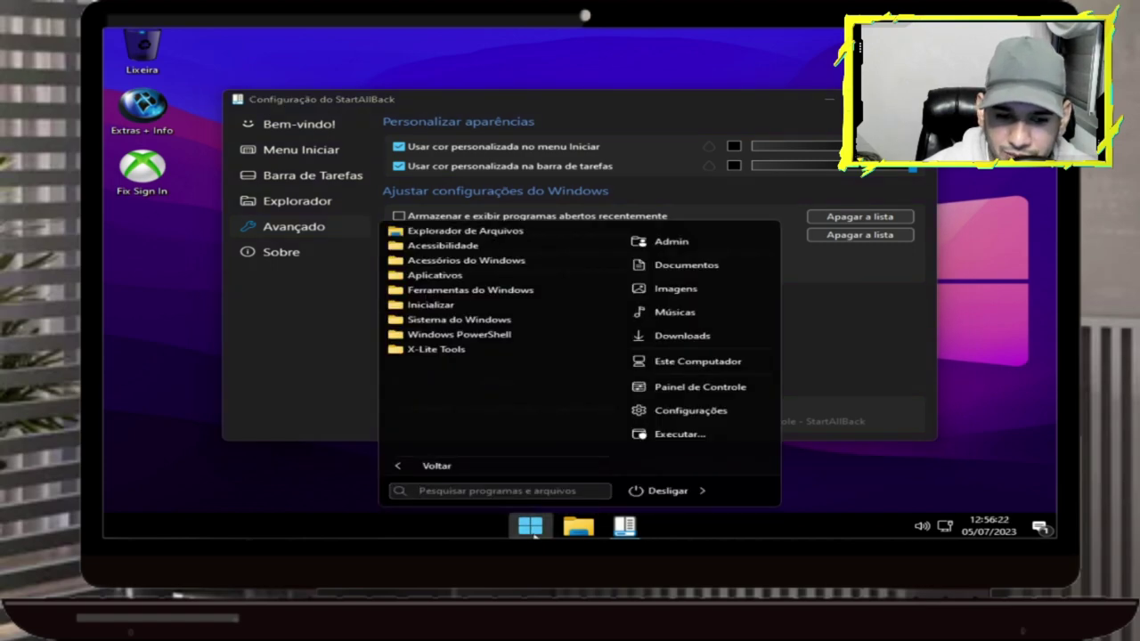
left_click(530, 527)
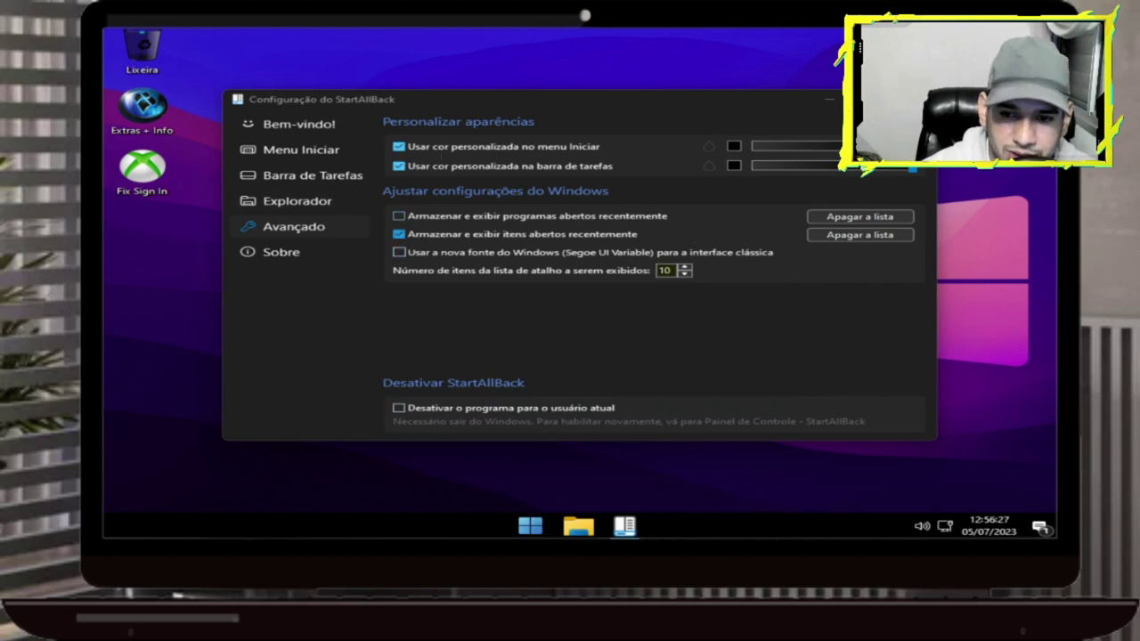
left_click(919, 99)
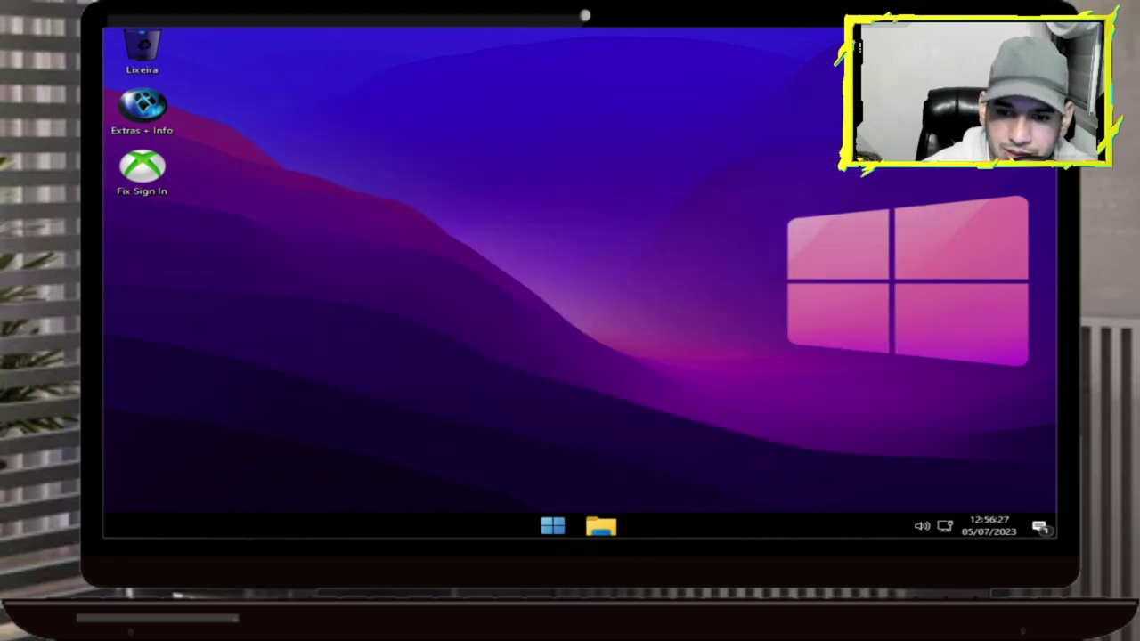
Open the Search tool from the Start menu's X-Lite Tools folder and close its Everything window
left_click(547, 529)
left_click(422, 350)
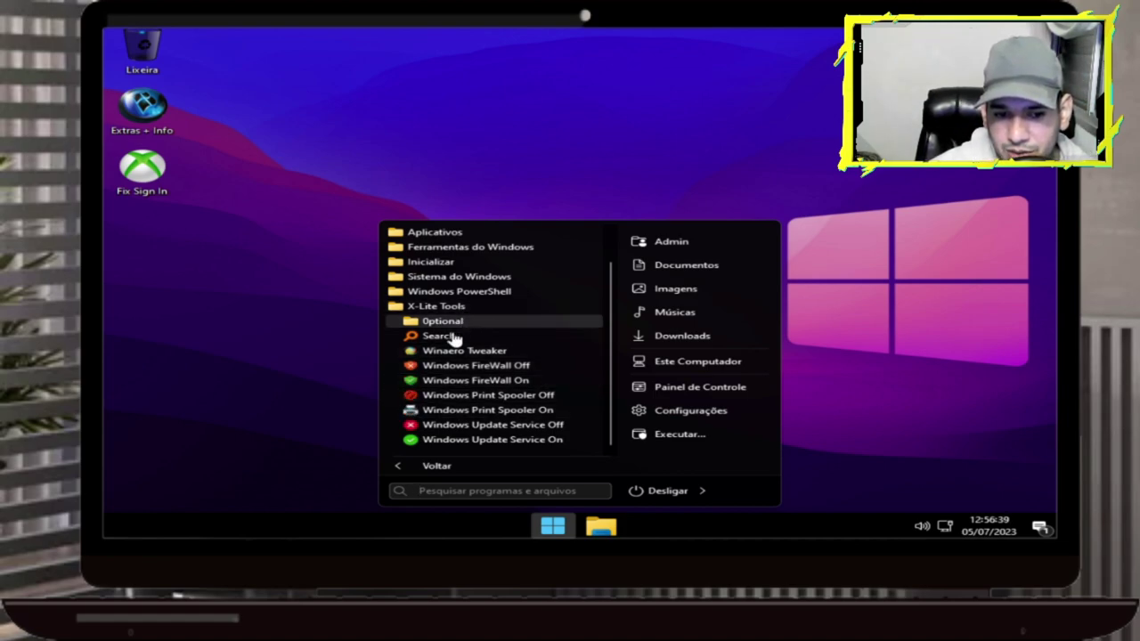
left_click(443, 340)
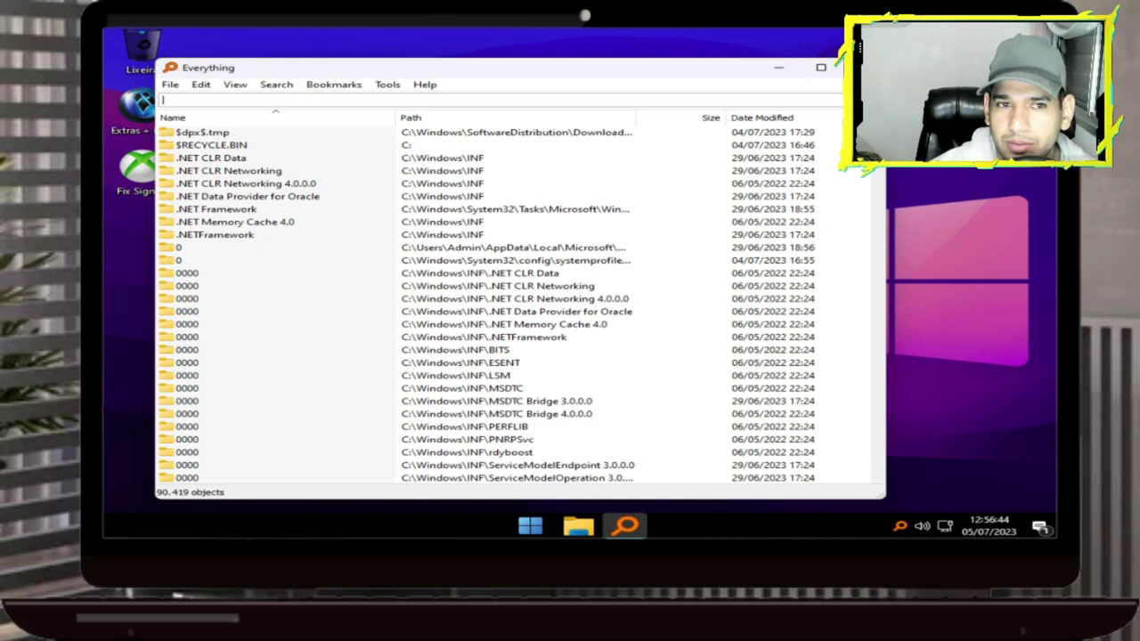
left_click(861, 67)
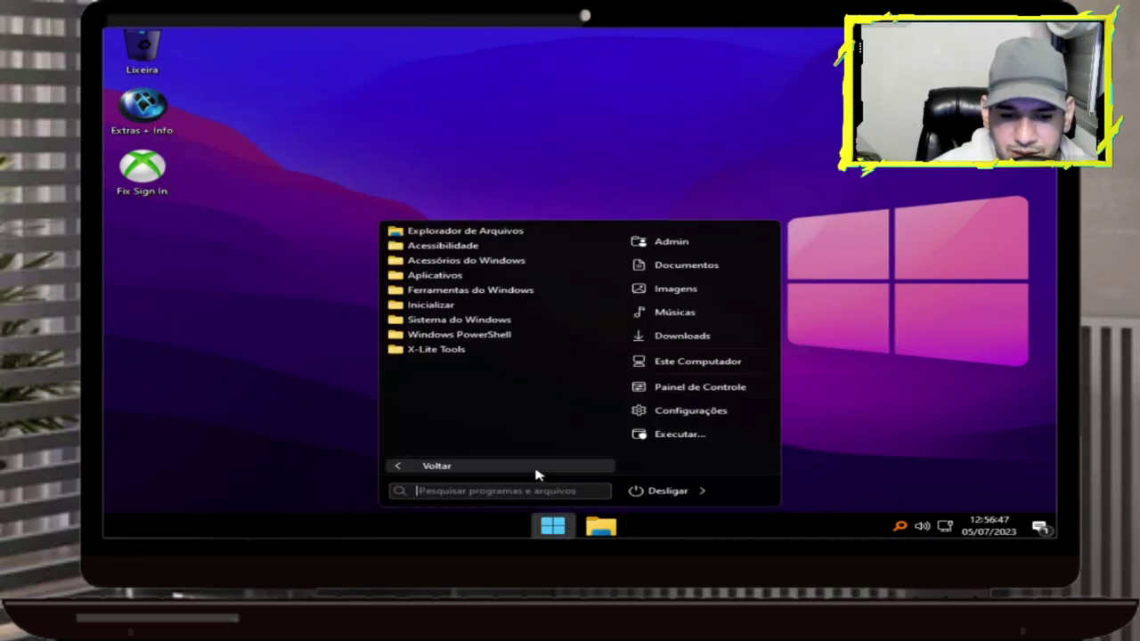
Launch Winaero Tweaker from X-Lite Tools and look over the folder's firewall, print spooler and Windows Update service switches
left_click(452, 350)
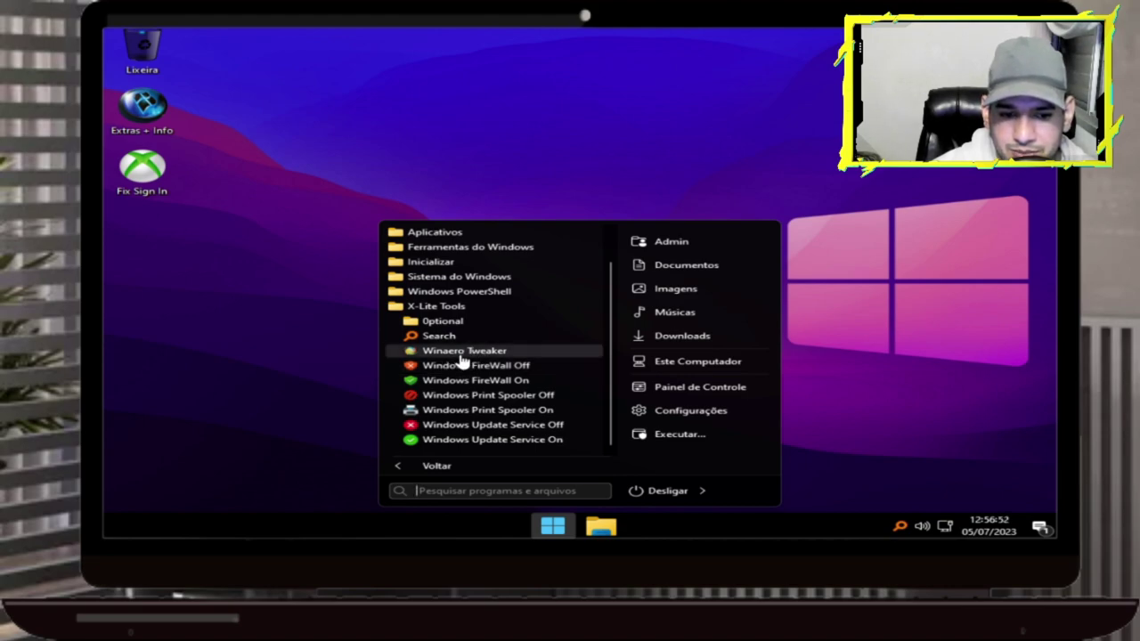
left_click(463, 352)
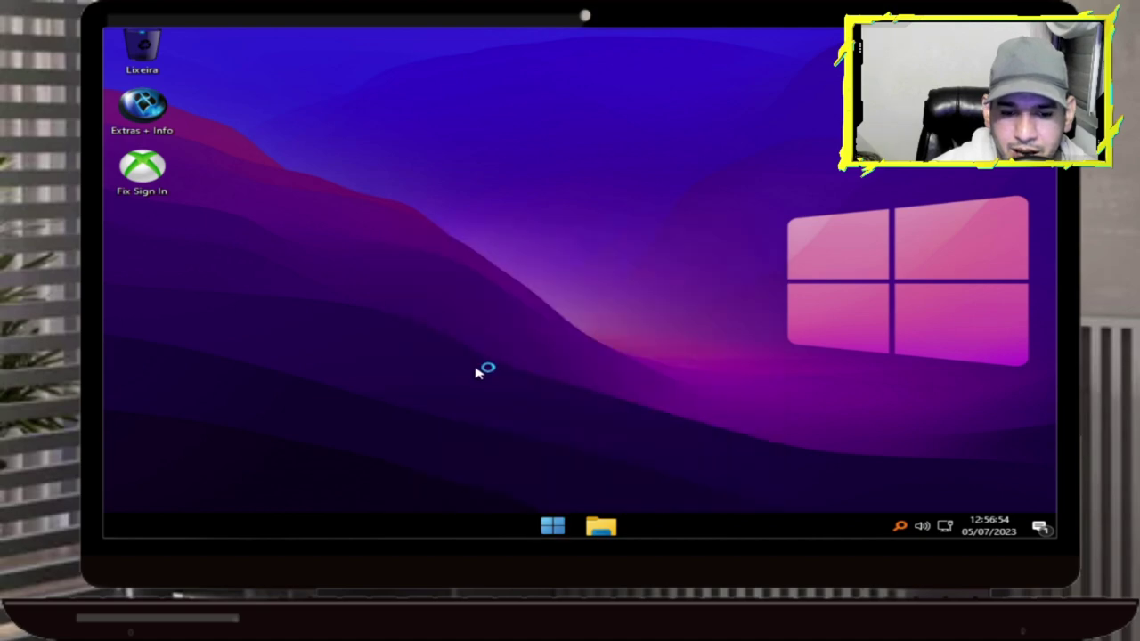
left_click(554, 527)
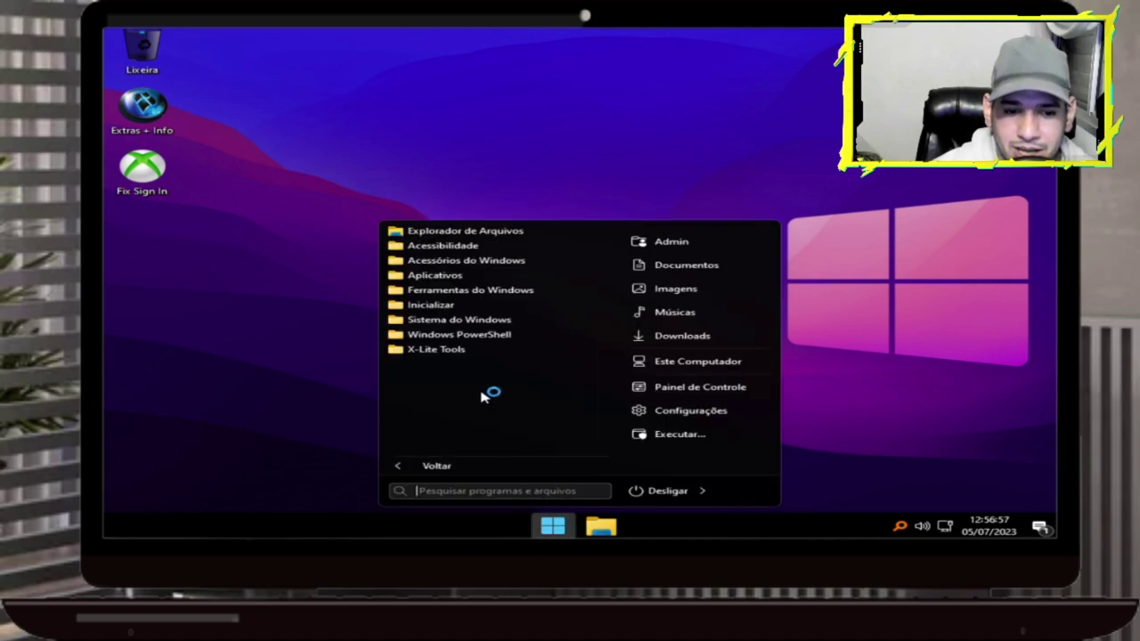
left_click(462, 352)
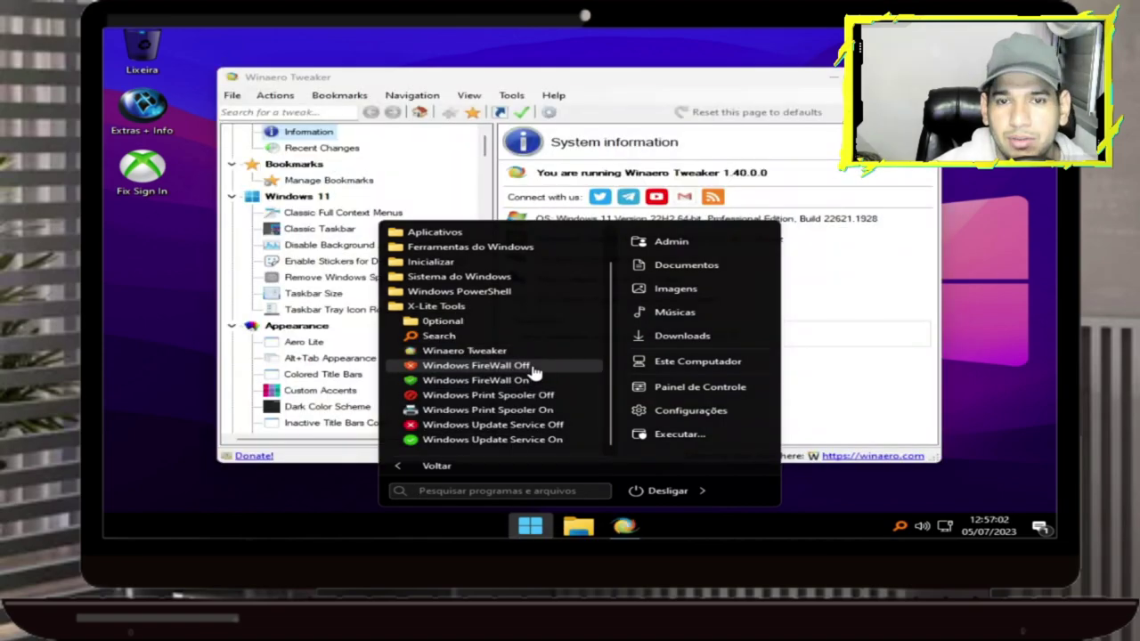
left_click(476, 365)
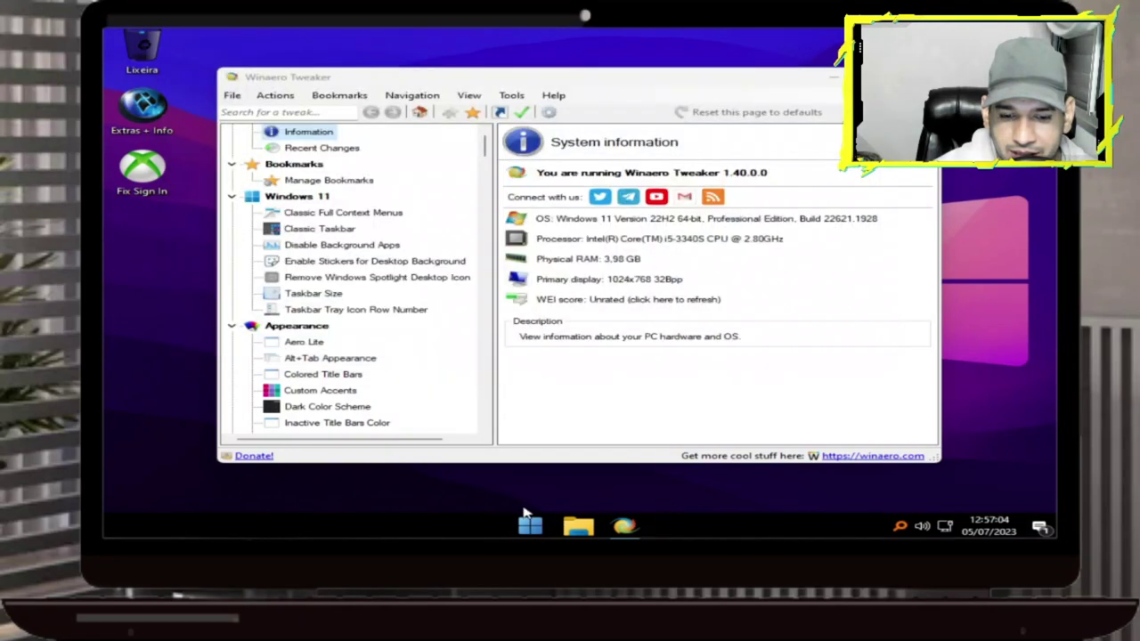
left_click(529, 525)
left_click(477, 351)
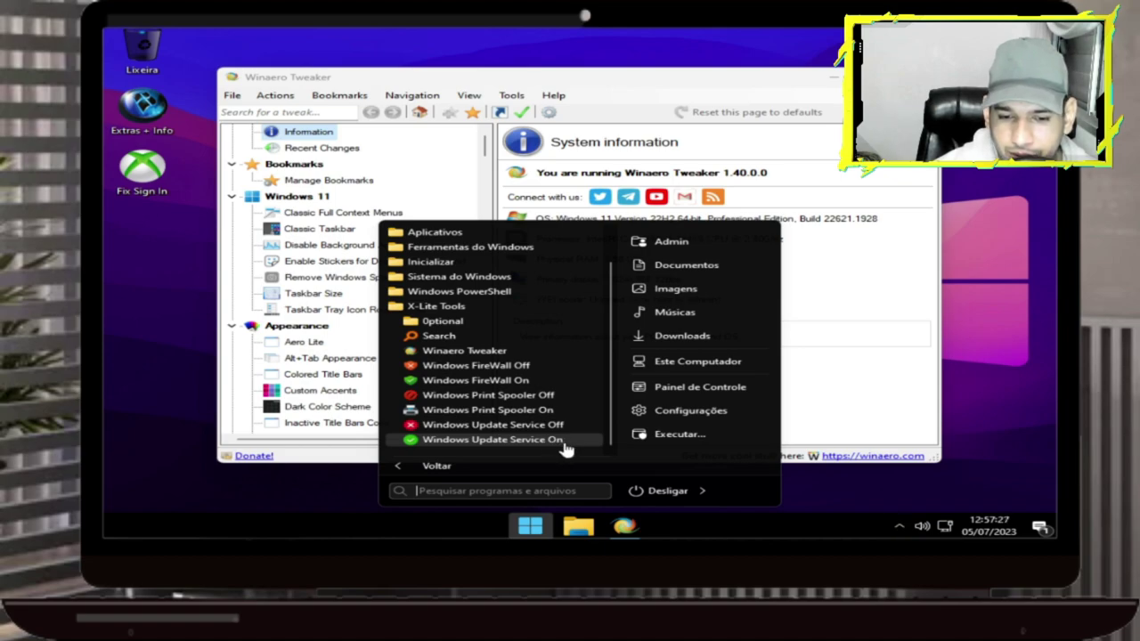
left_click(545, 440)
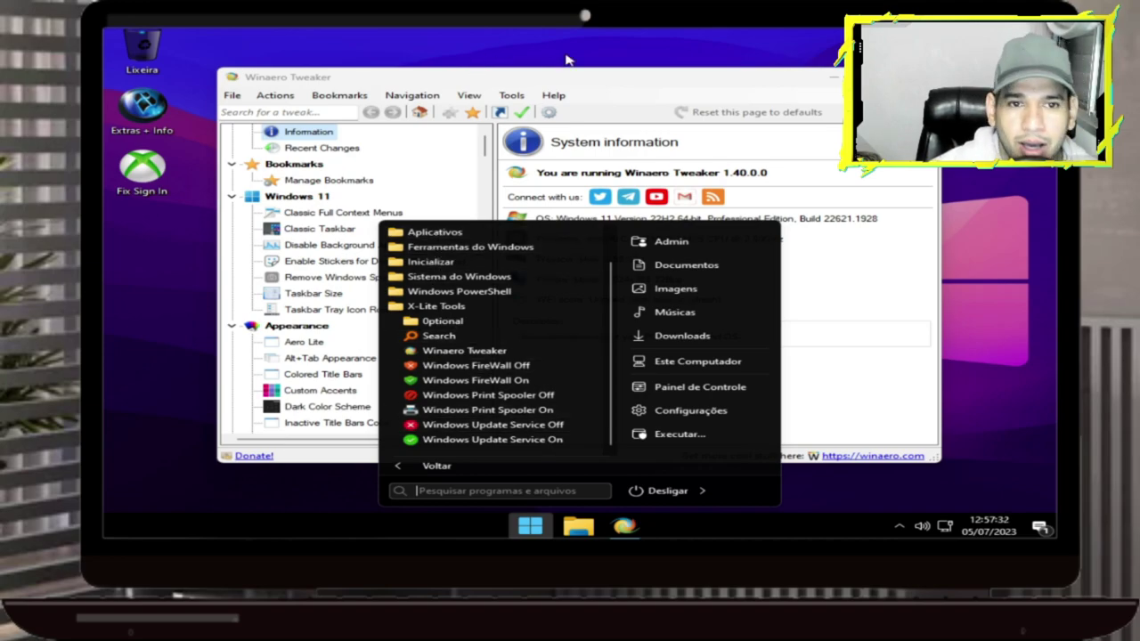
Look through Winaero Tweaker's list of tweaks and enable the Bluetooth submenu for the Desktop context menu
left_click(612, 87)
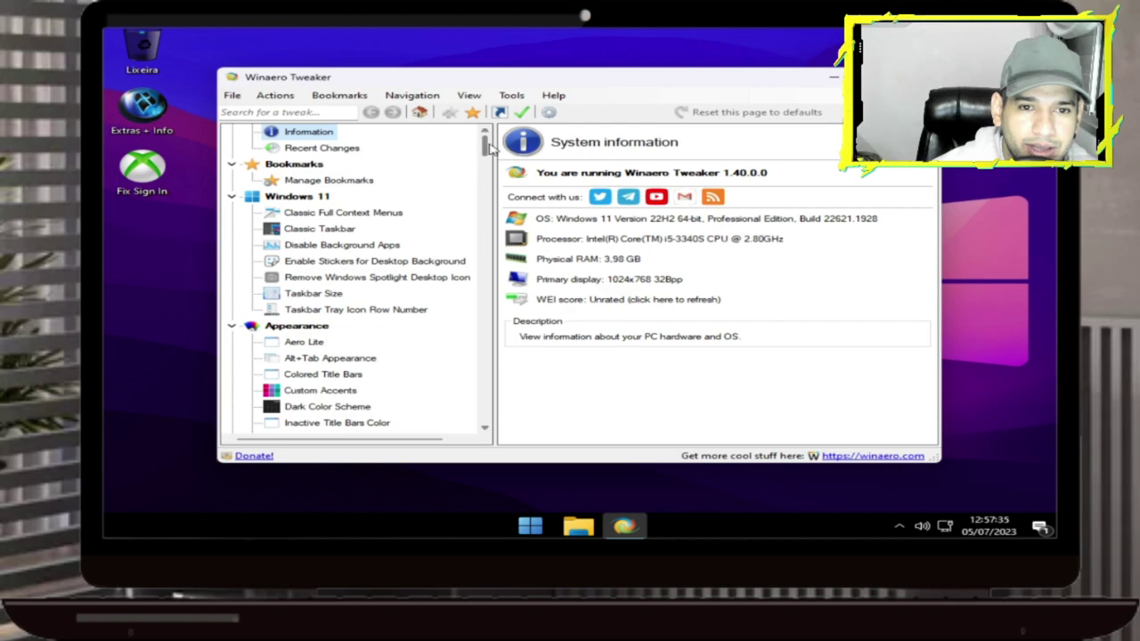
left_click_drag(487, 146, 495, 415)
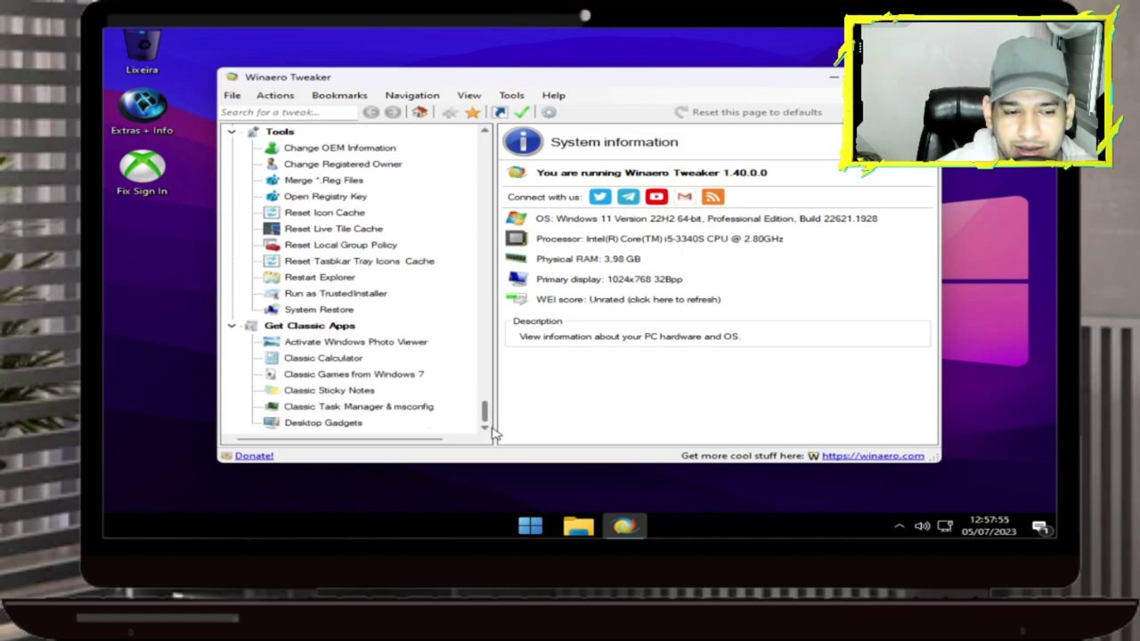
left_click_drag(496, 431, 485, 267)
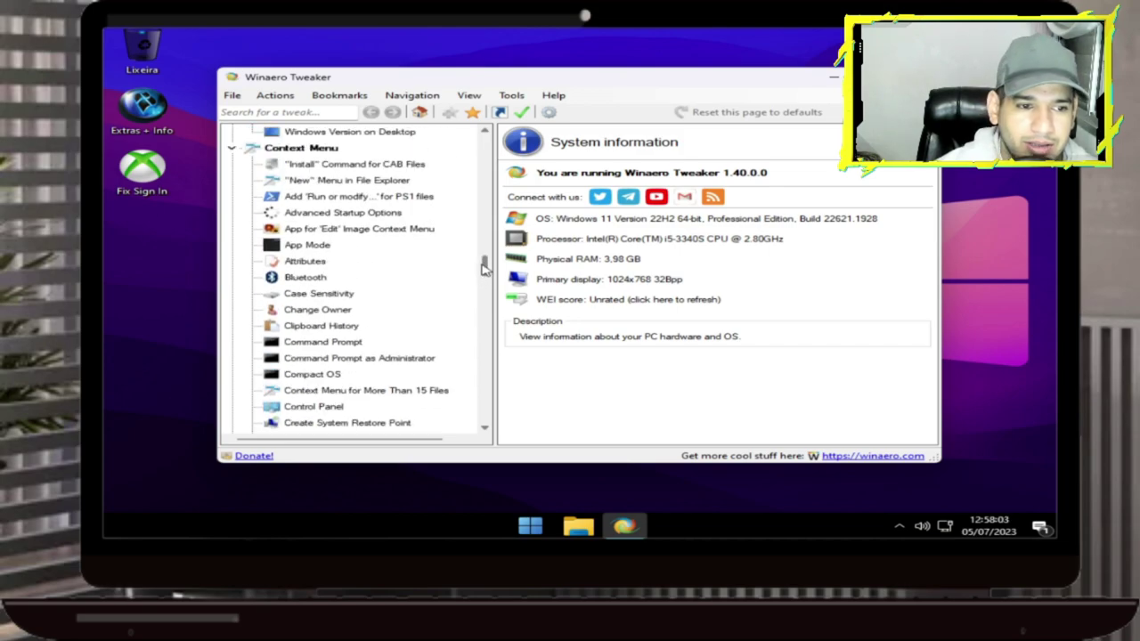
left_click(294, 278)
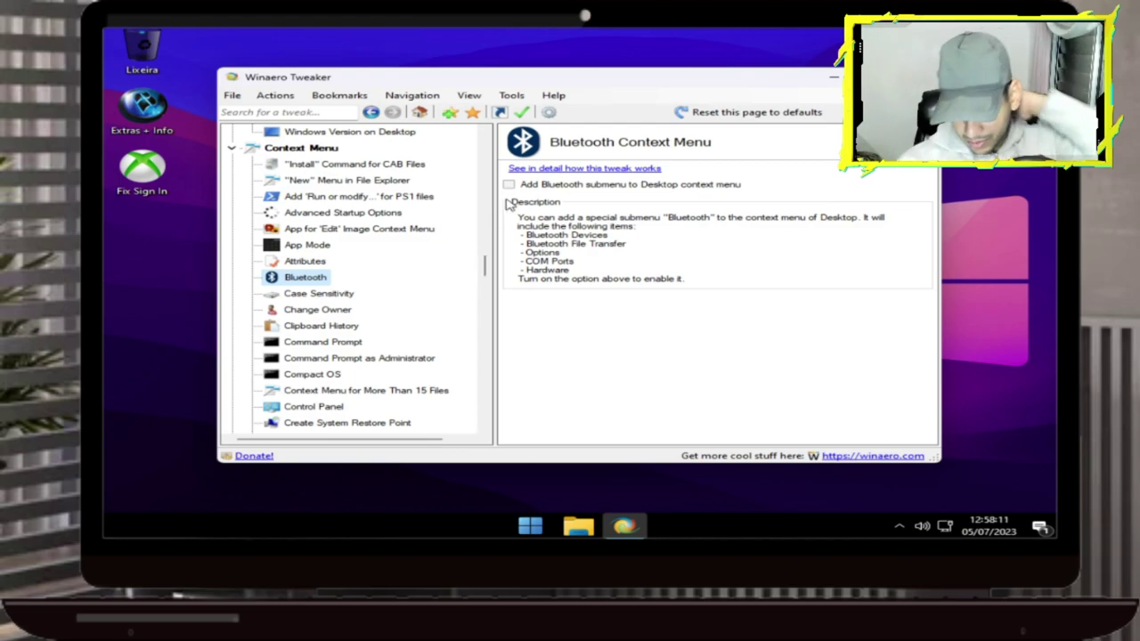
left_click(508, 184)
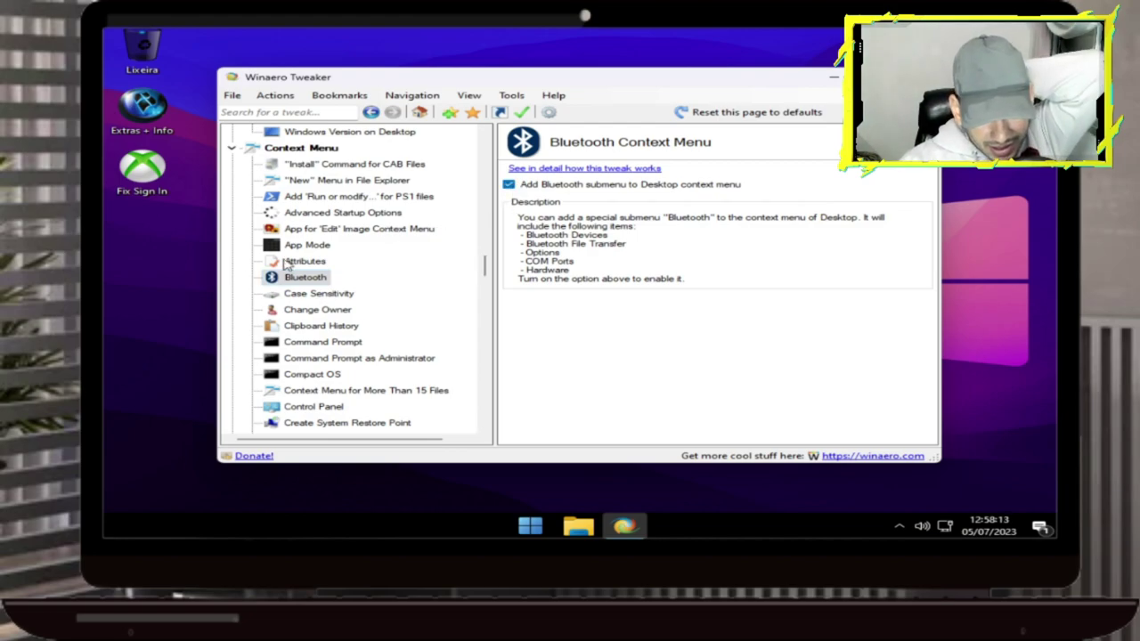
Open Bluetooth Devices from the Bluetooth submenu of the desktop's context menu
left_click(175, 280)
right_click(175, 280)
mouse_move(175, 279)
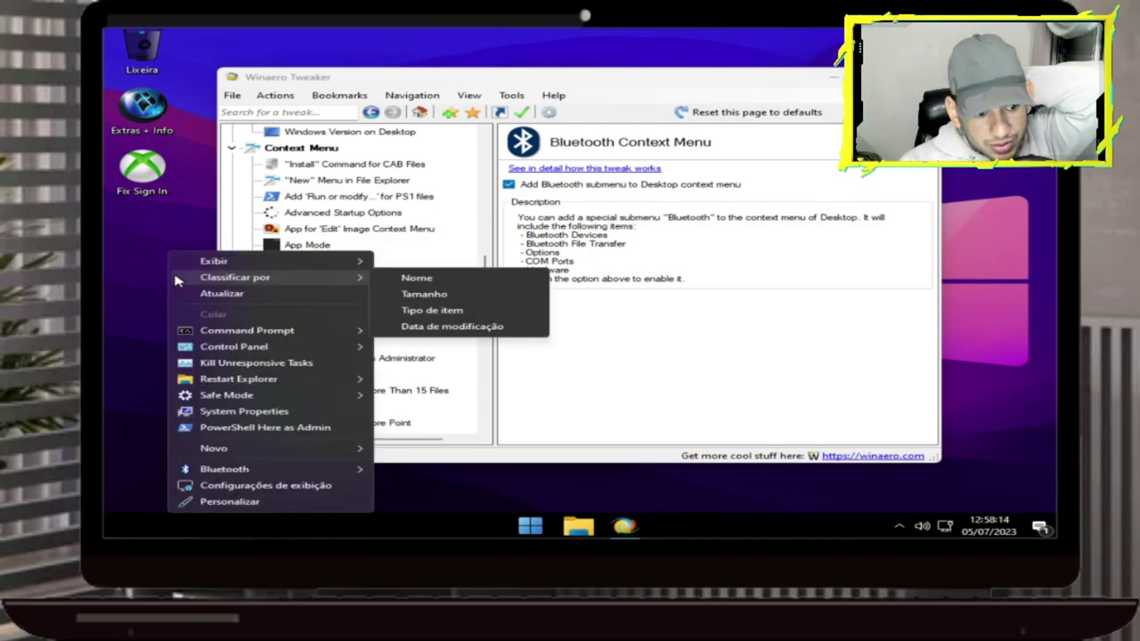
mouse_move(251, 473)
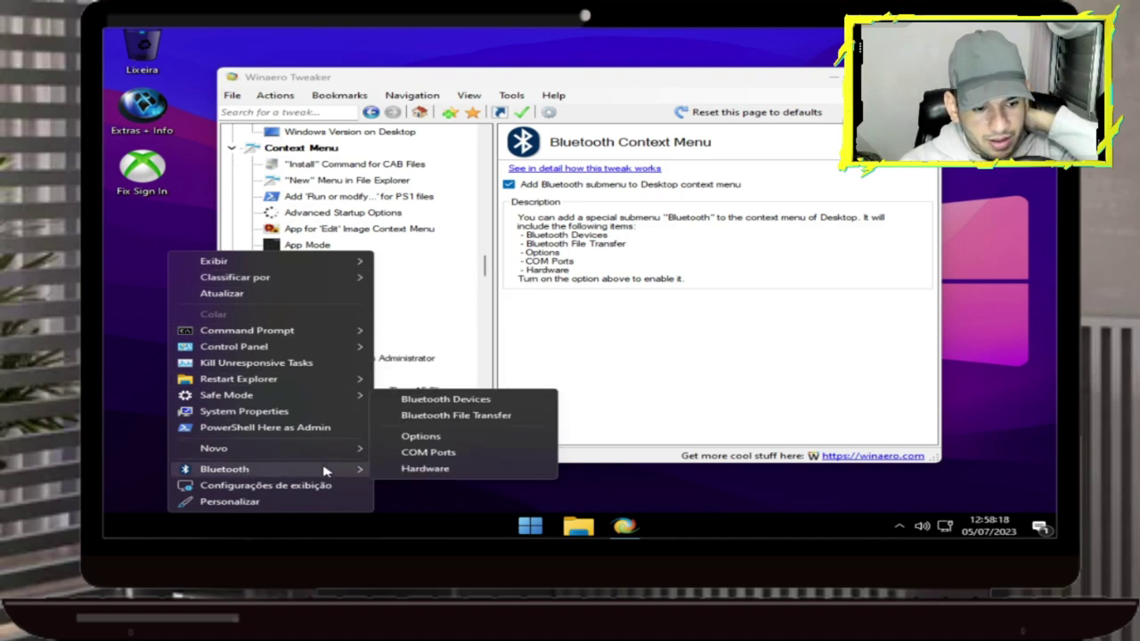
left_click(452, 402)
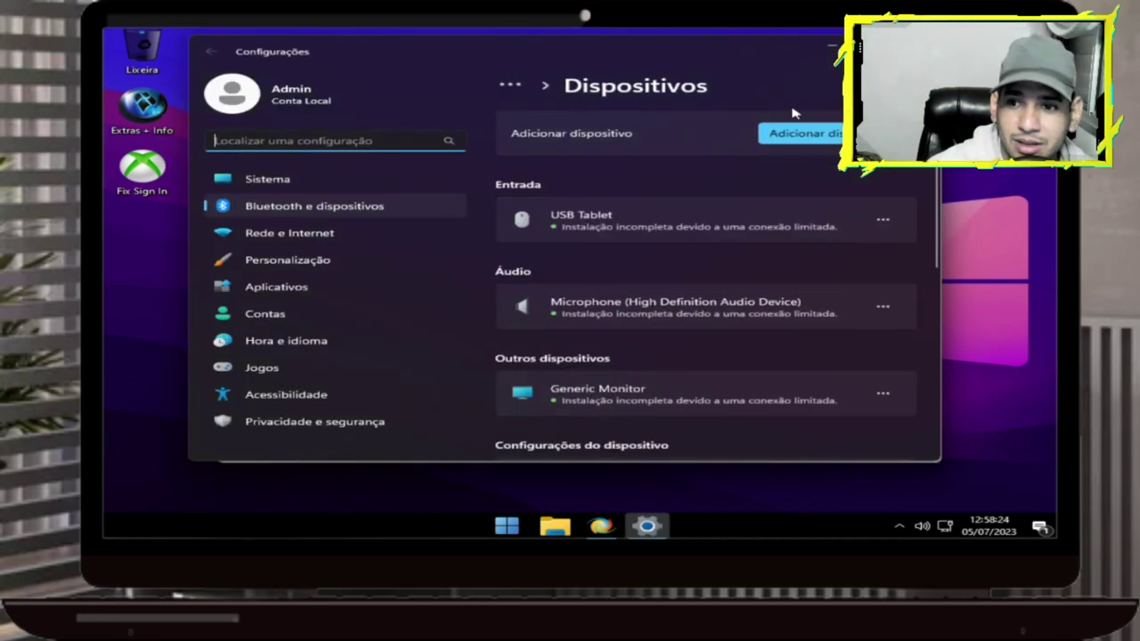
View the device types offered for adding a Bluetooth device, close the dialog, and close Winaero Tweaker
left_click(793, 134)
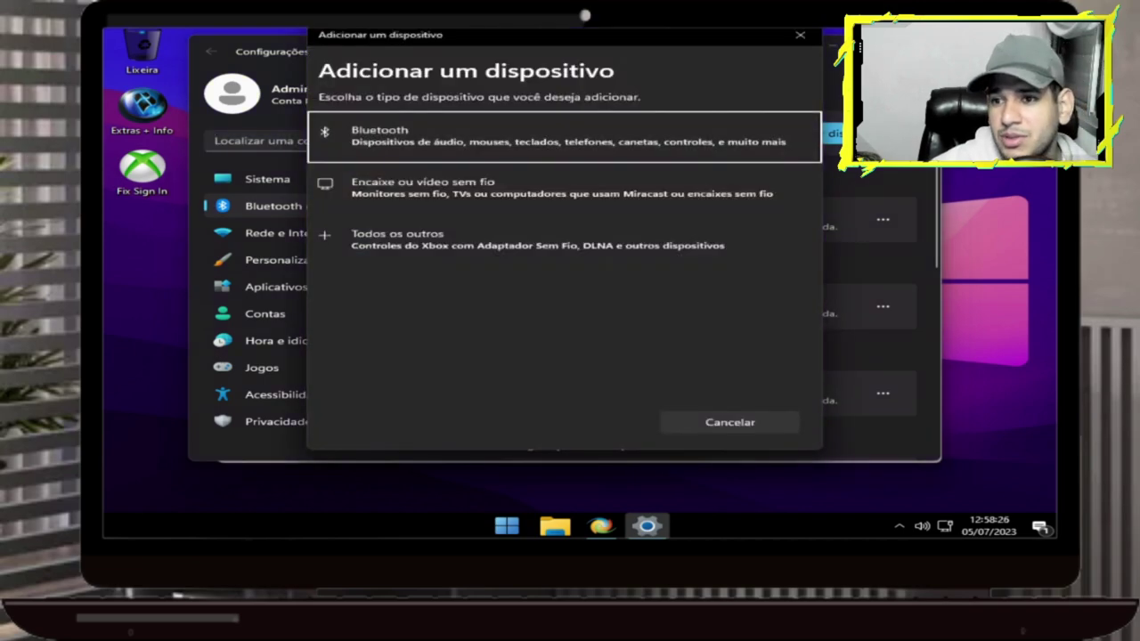
left_click(801, 35)
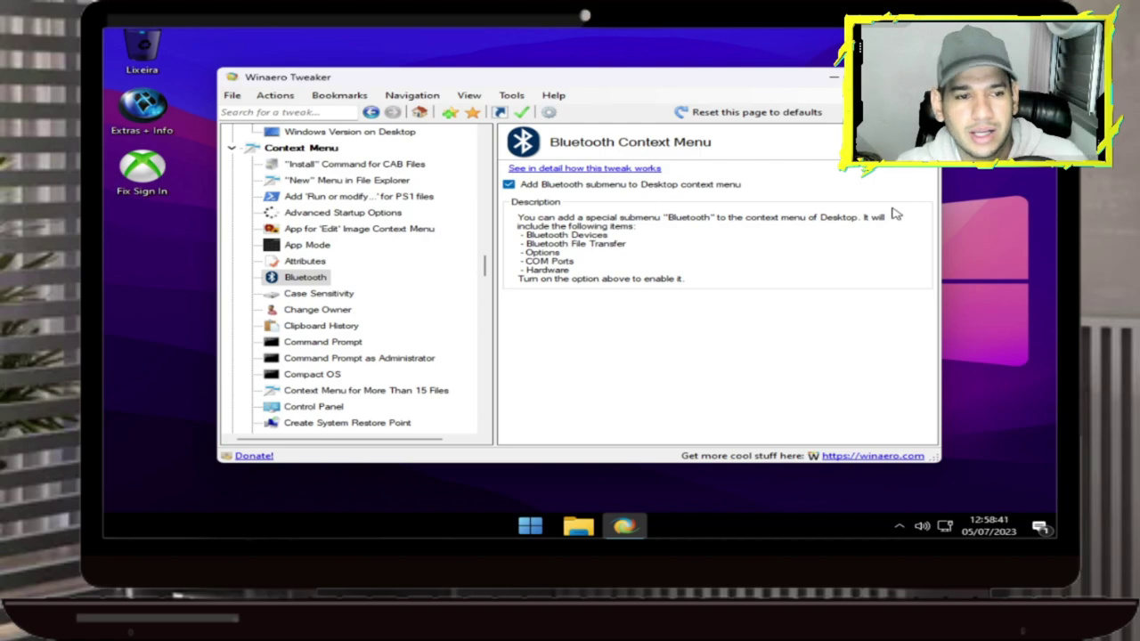
left_click_drag(485, 265, 541, 131)
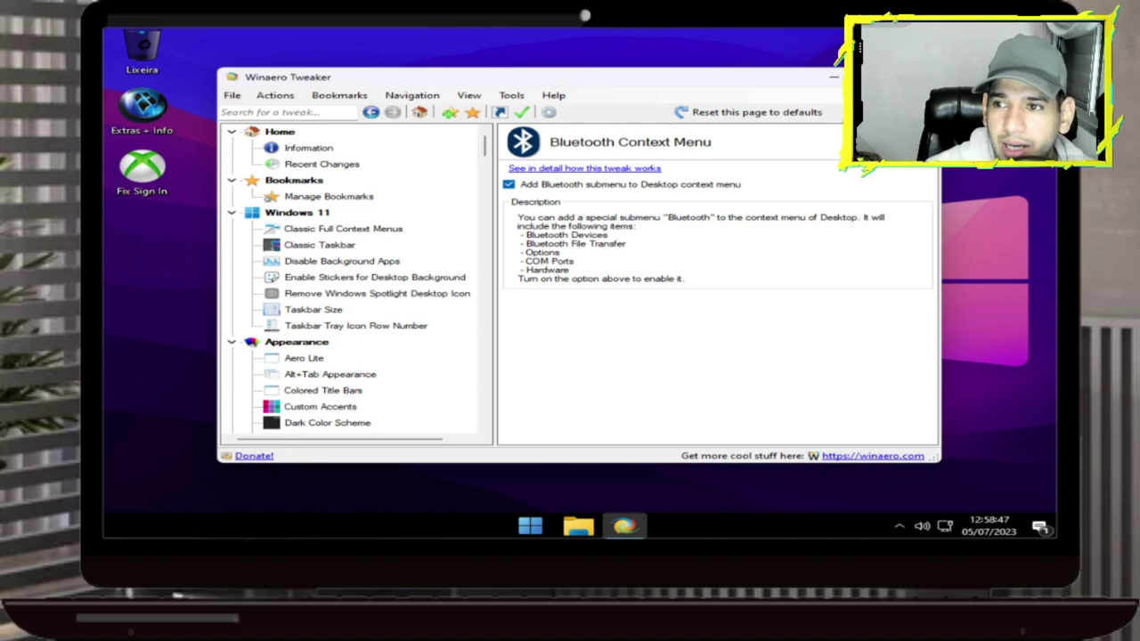
left_click(919, 76)
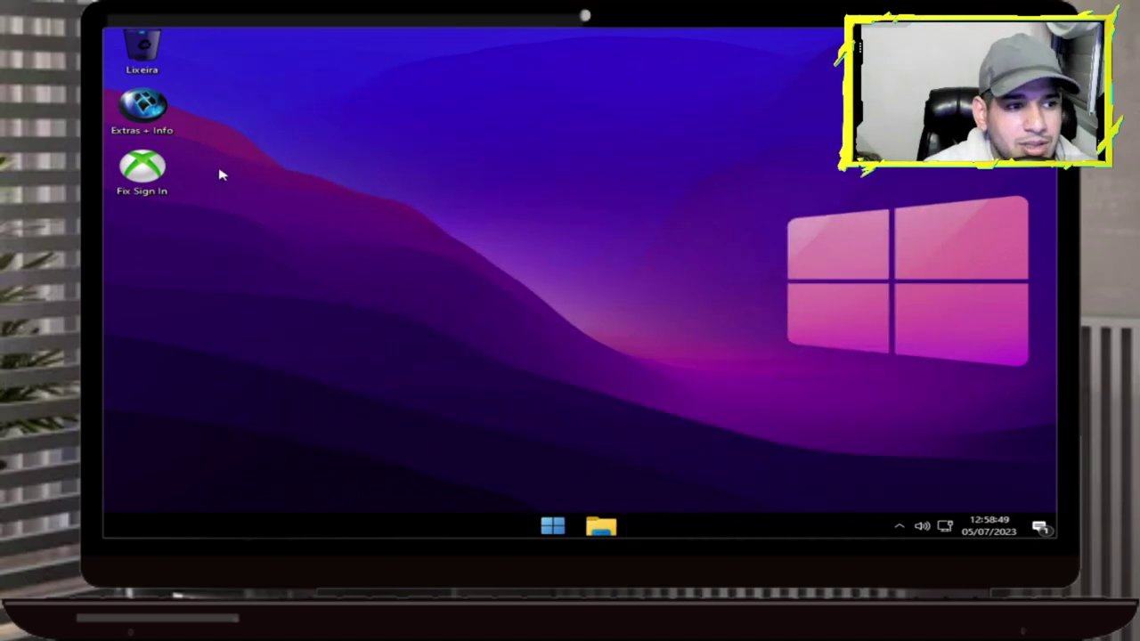
Move the Extras + Info shortcut away from the other desktop icons and open it
left_click_drag(156, 131, 356, 152)
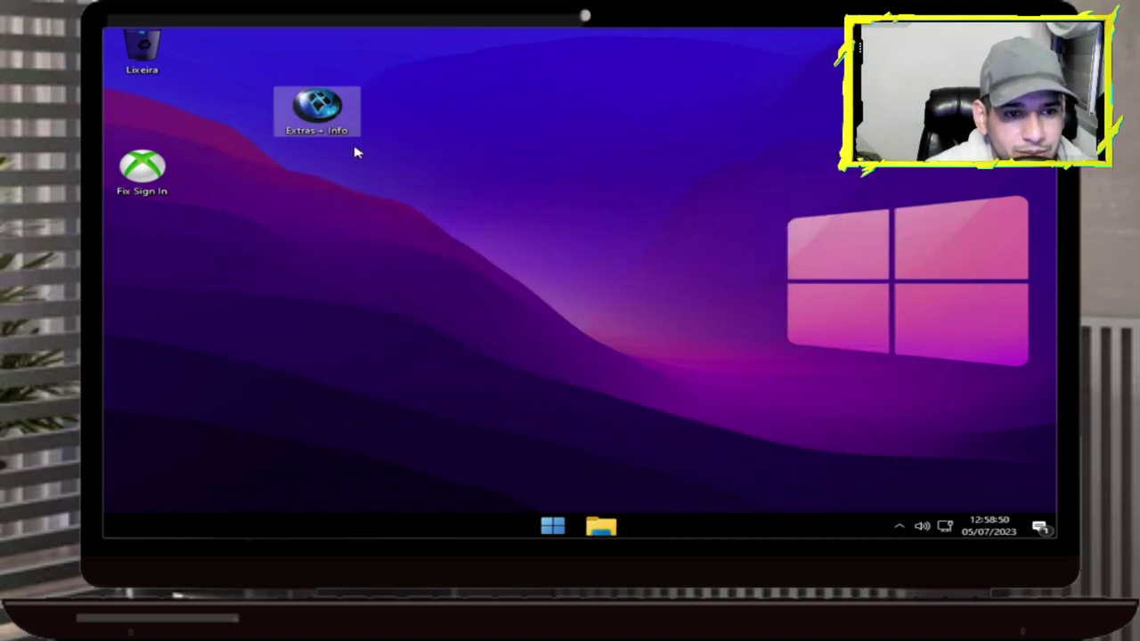
double_click(331, 105)
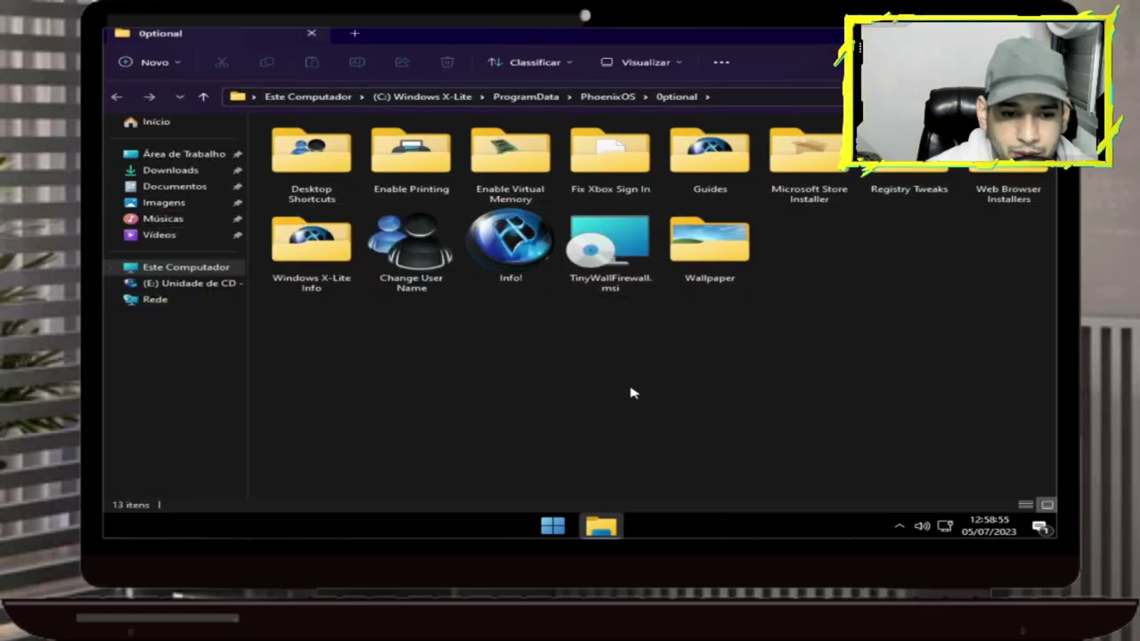
Open Change User Name, look at the Admin account's rename and password creation pages, and close the accounts window
left_click(407, 266)
double_click(408, 266)
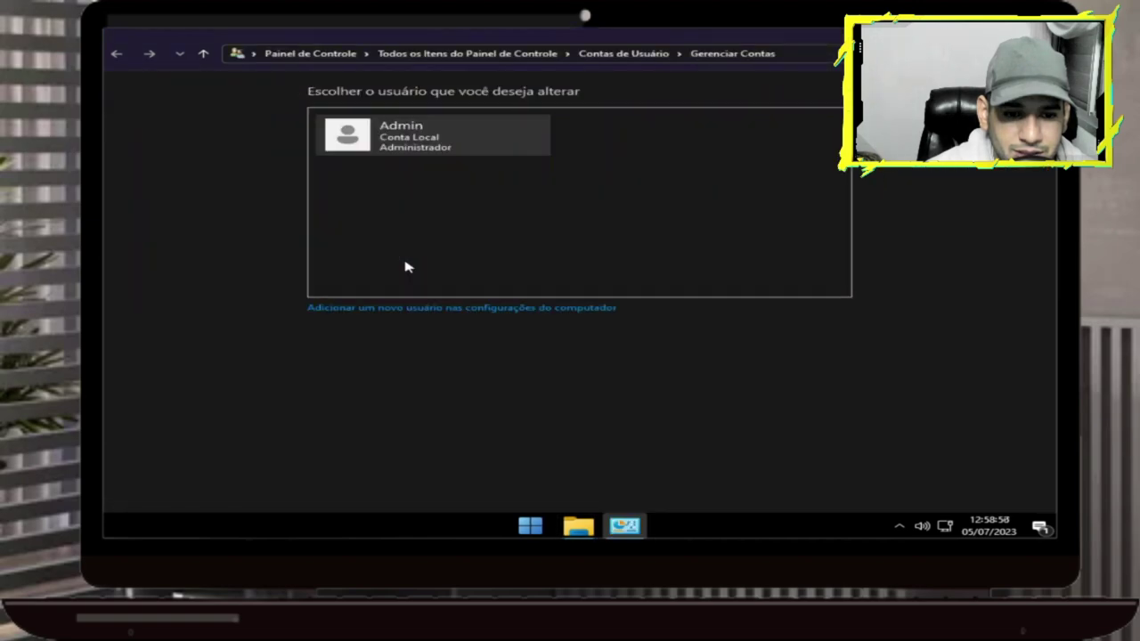
left_click(372, 141)
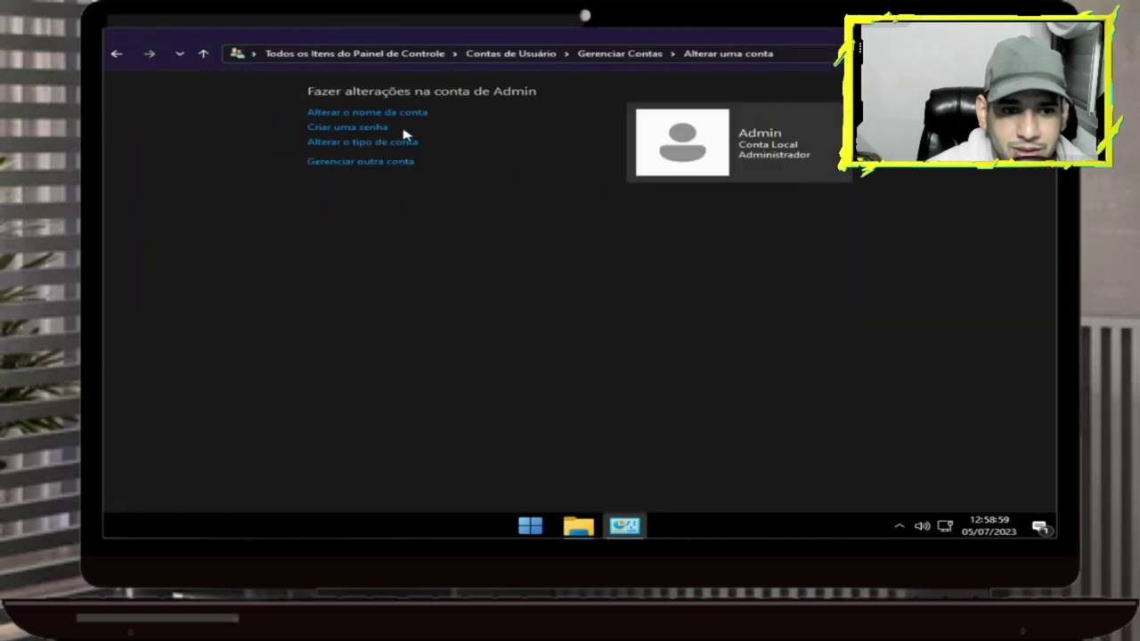
left_click(403, 113)
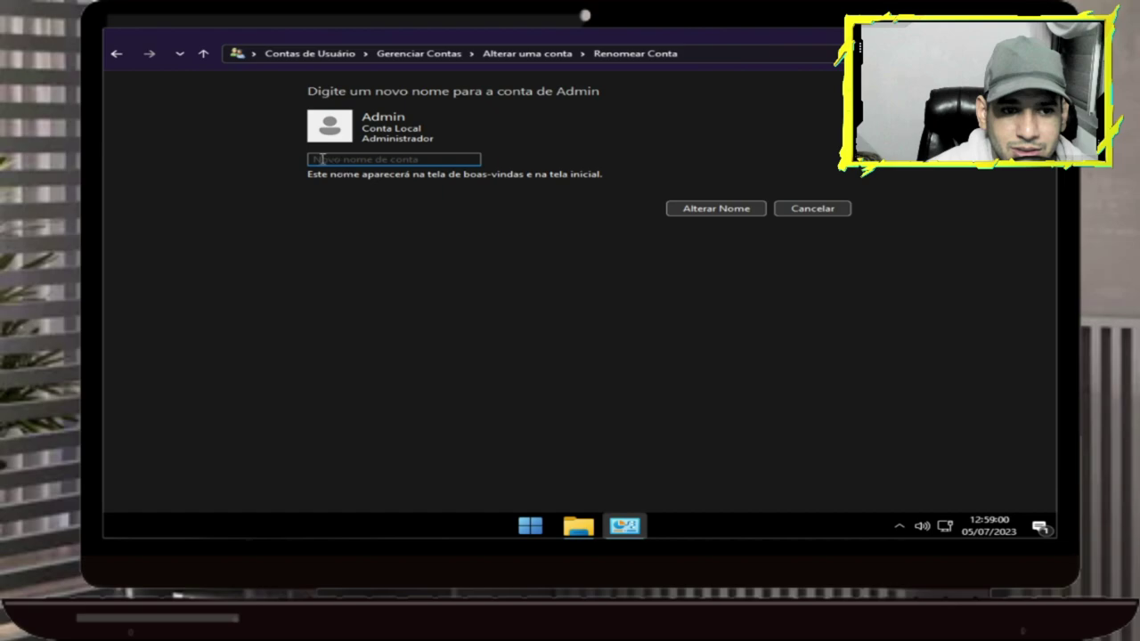
left_click(116, 54)
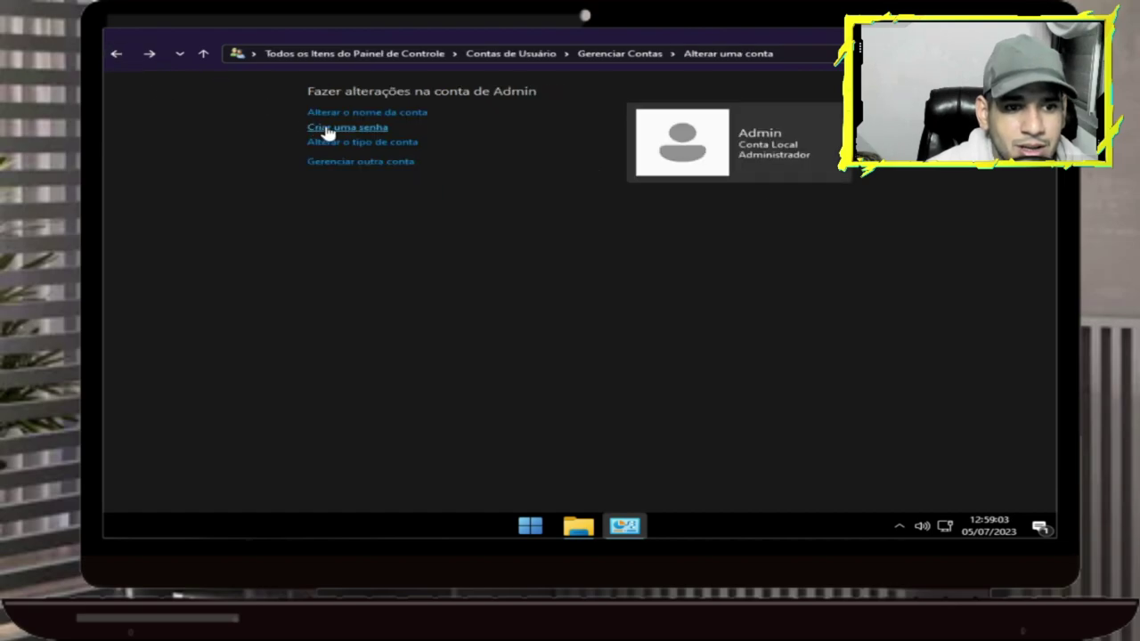
left_click(324, 131)
left_click(116, 54)
left_click(116, 54)
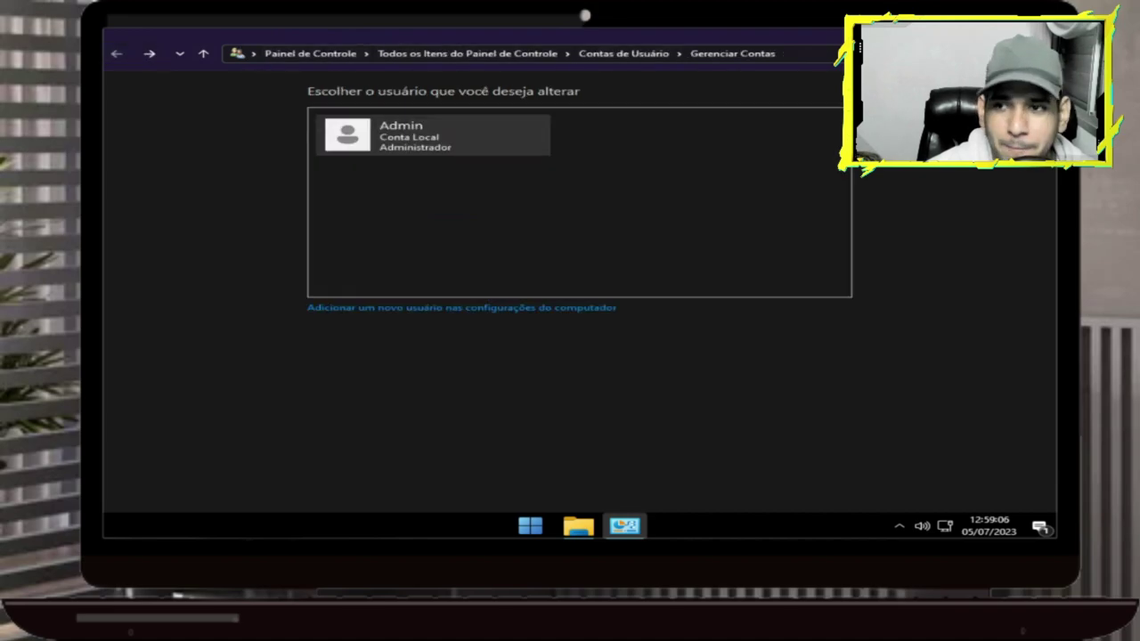
left_click(1033, 33)
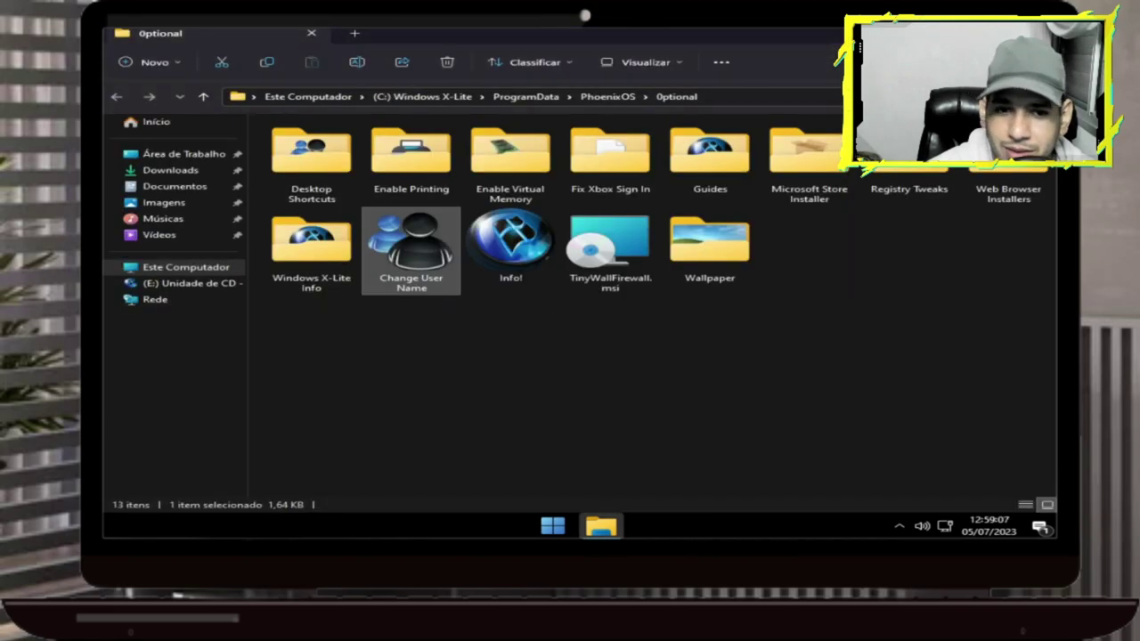
Look inside the Windows X-Lite Info folder and return to the 0ptional folder
double_click(311, 271)
left_click_drag(771, 203, 240, 167)
left_click(116, 96)
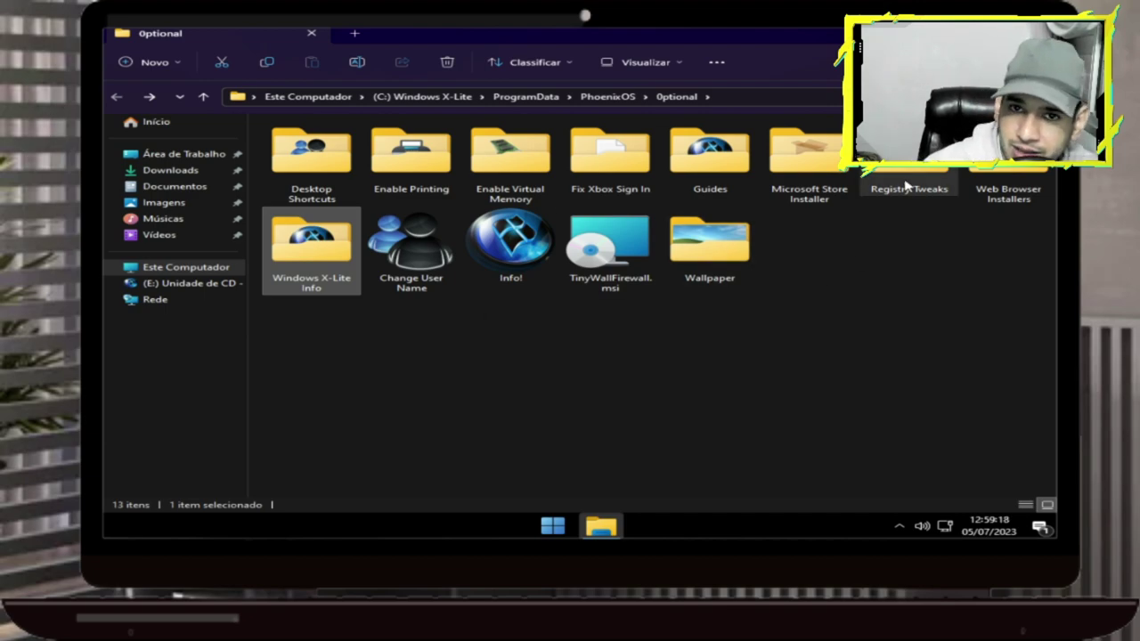
View Este Computador from the Start menu and return to the 0ptional folder
left_click(552, 526)
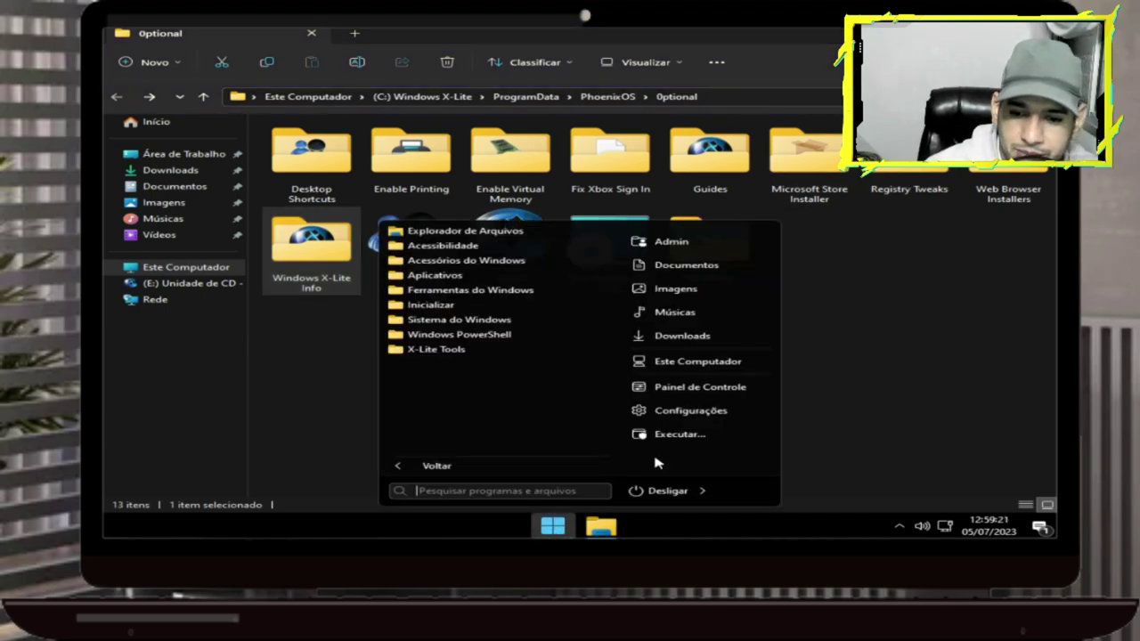
left_click(700, 364)
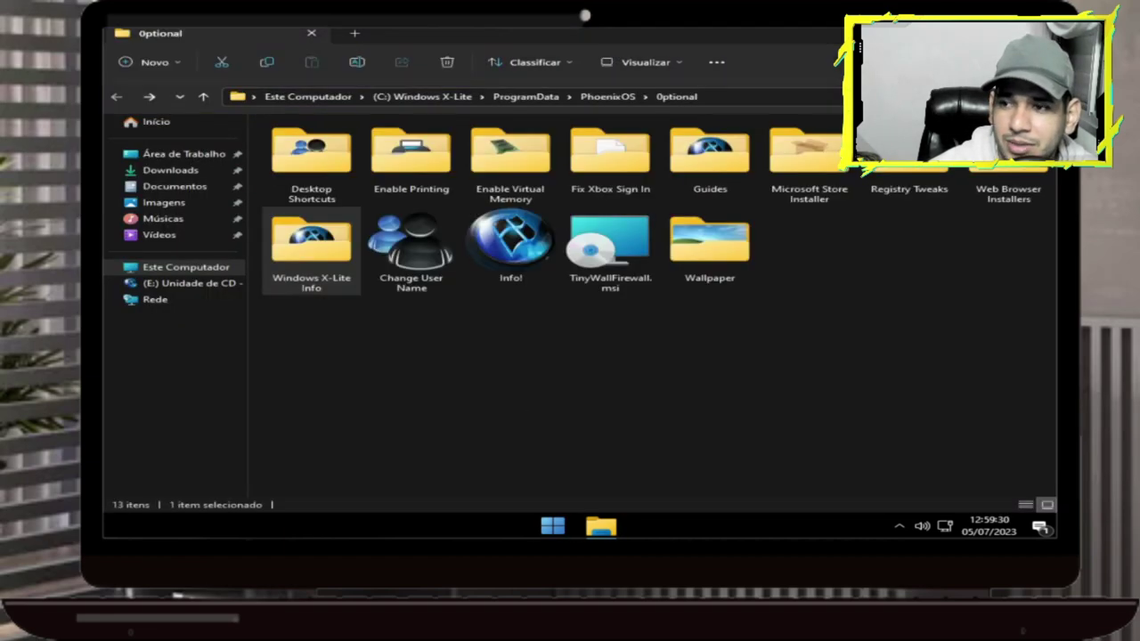
left_click(550, 527)
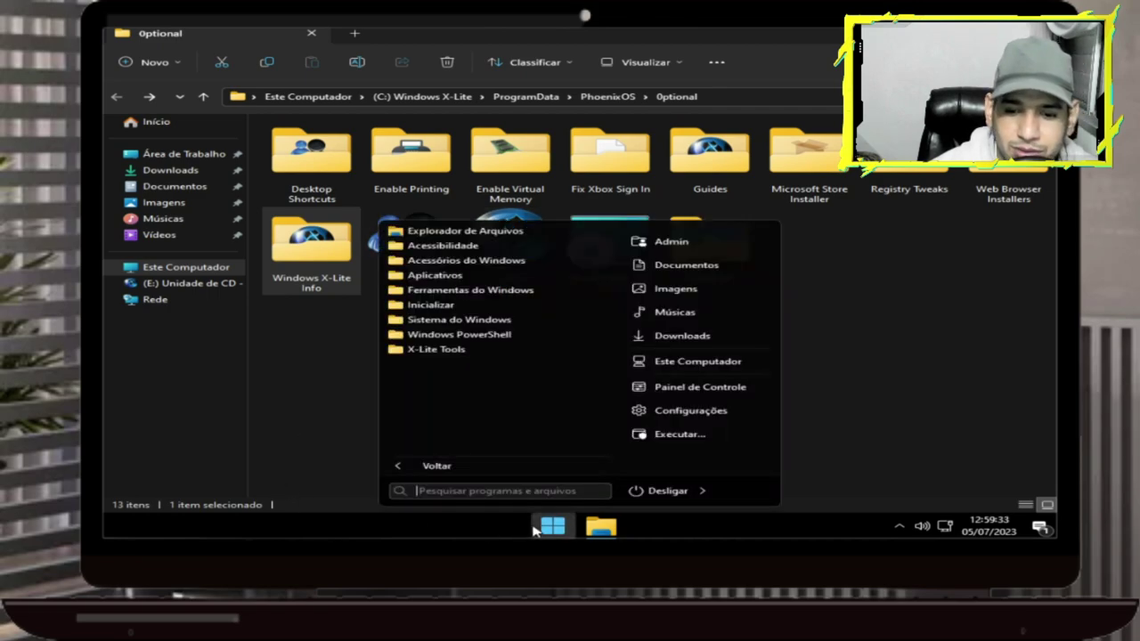
left_click(827, 374)
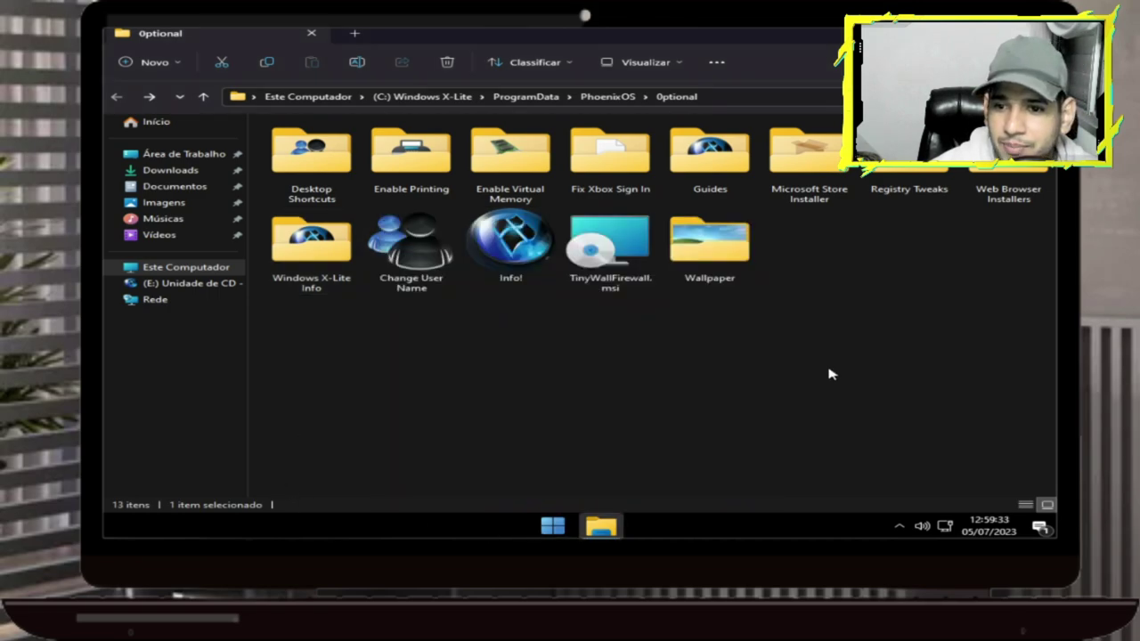
Review the installed programs in Painel de Controle's Programas e Recursos and try to open the Windows features list
left_click(550, 527)
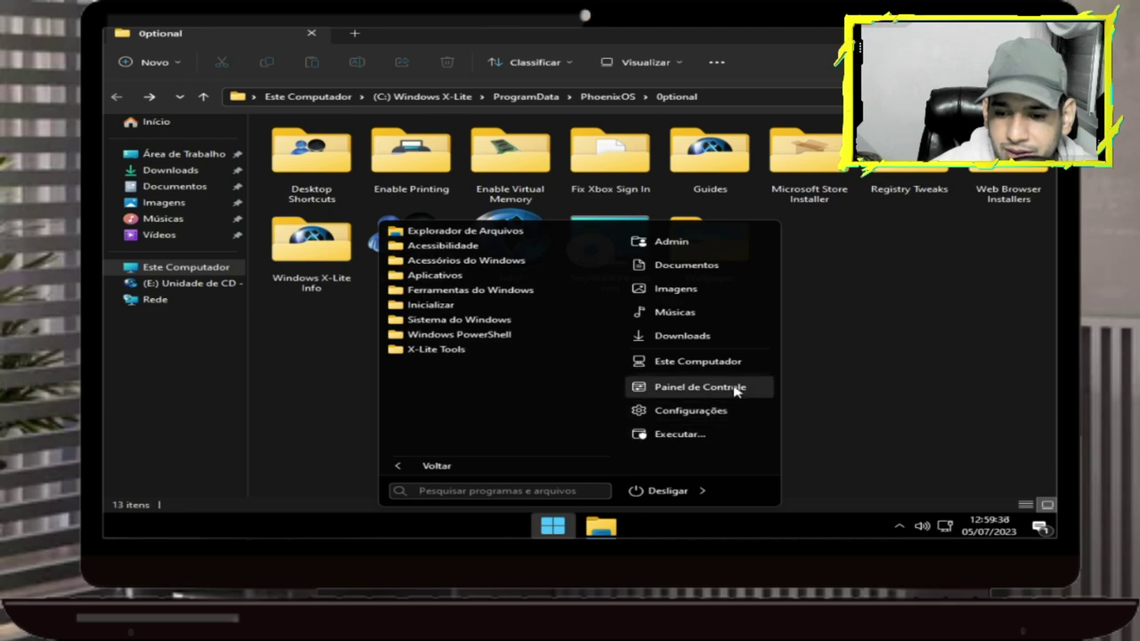
left_click(735, 388)
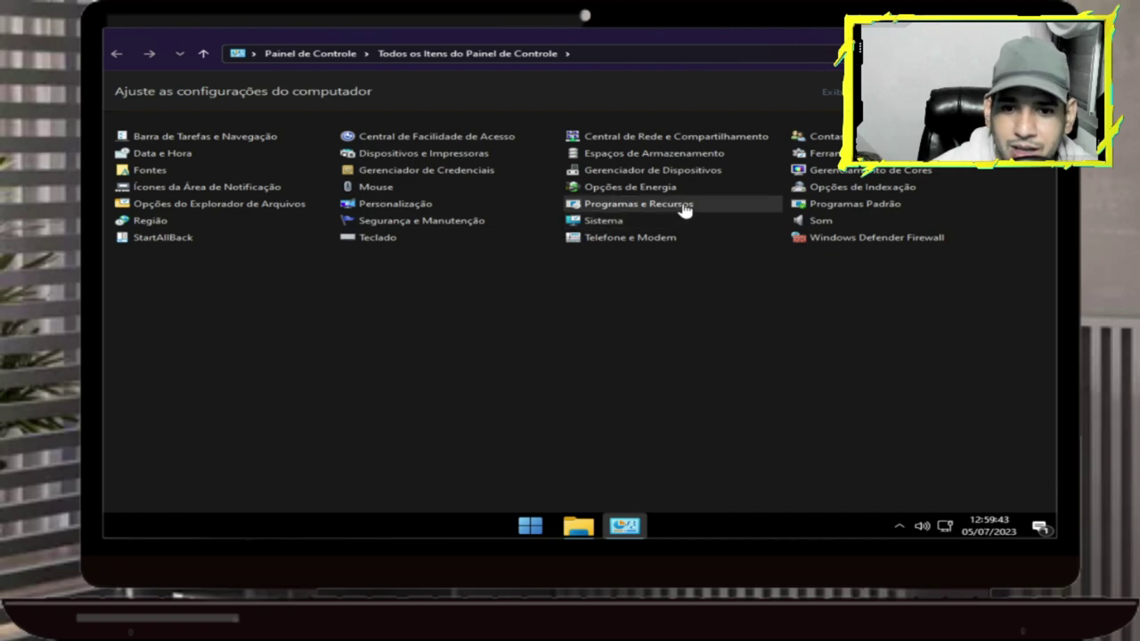
left_click(639, 204)
left_click(178, 132)
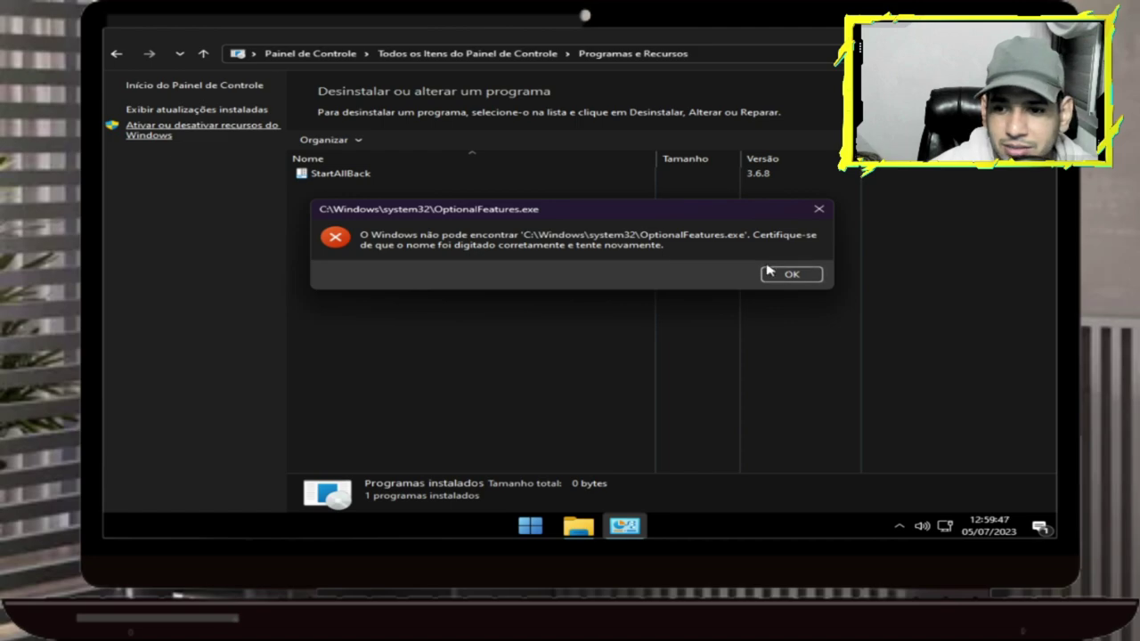
left_click(778, 278)
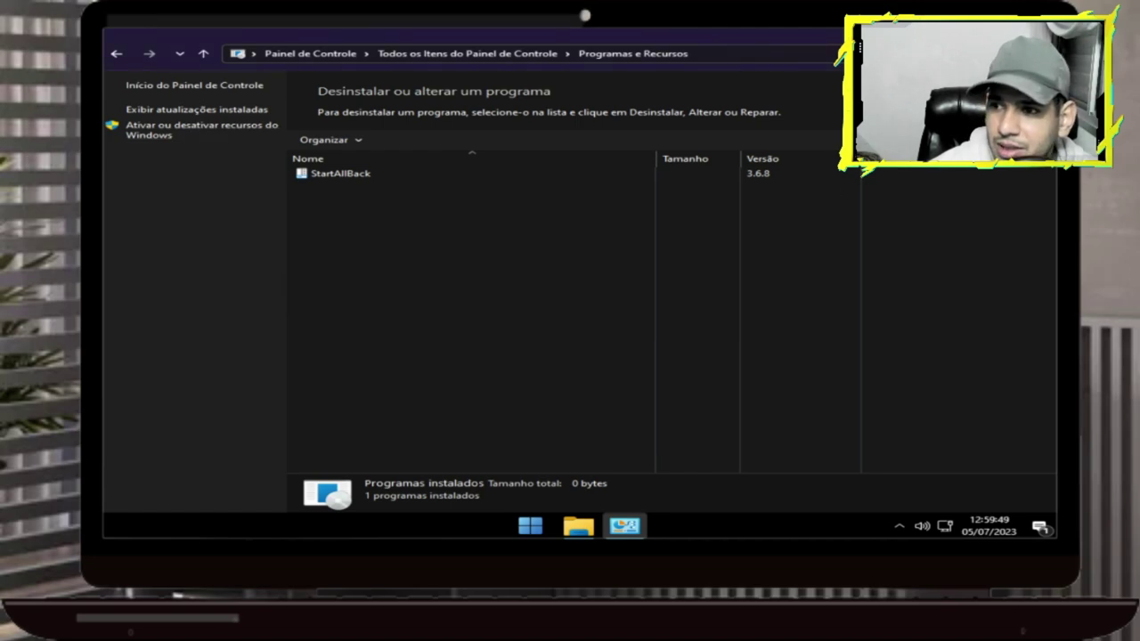
key("alt+F4")
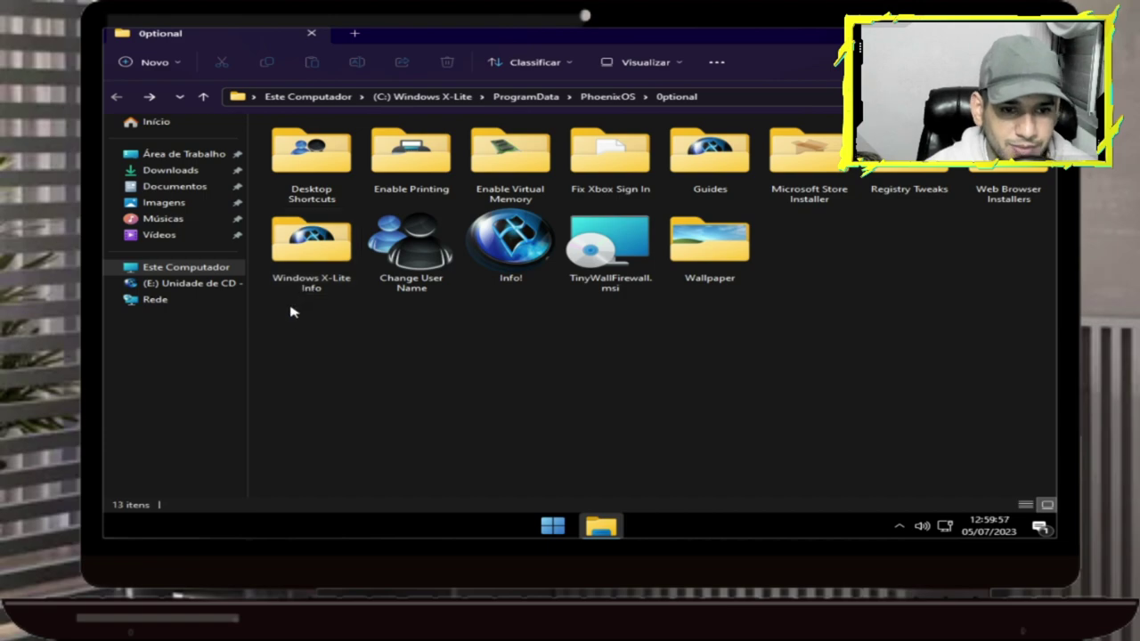
Look inside the Enable Printing folder and return to the 0ptional folder
double_click(396, 161)
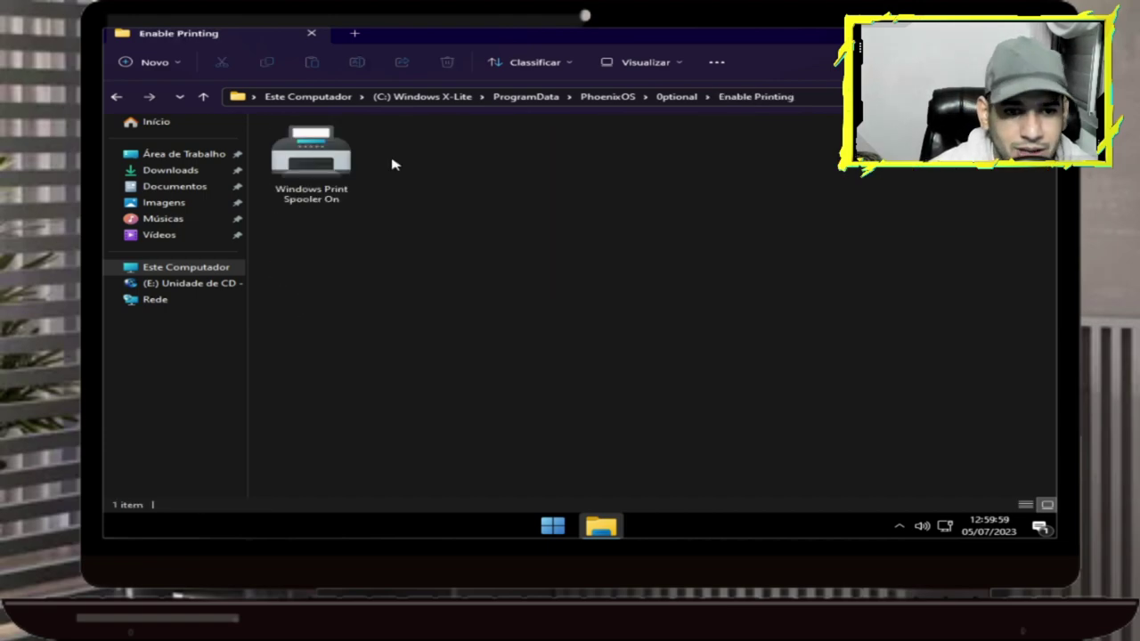
left_click(114, 97)
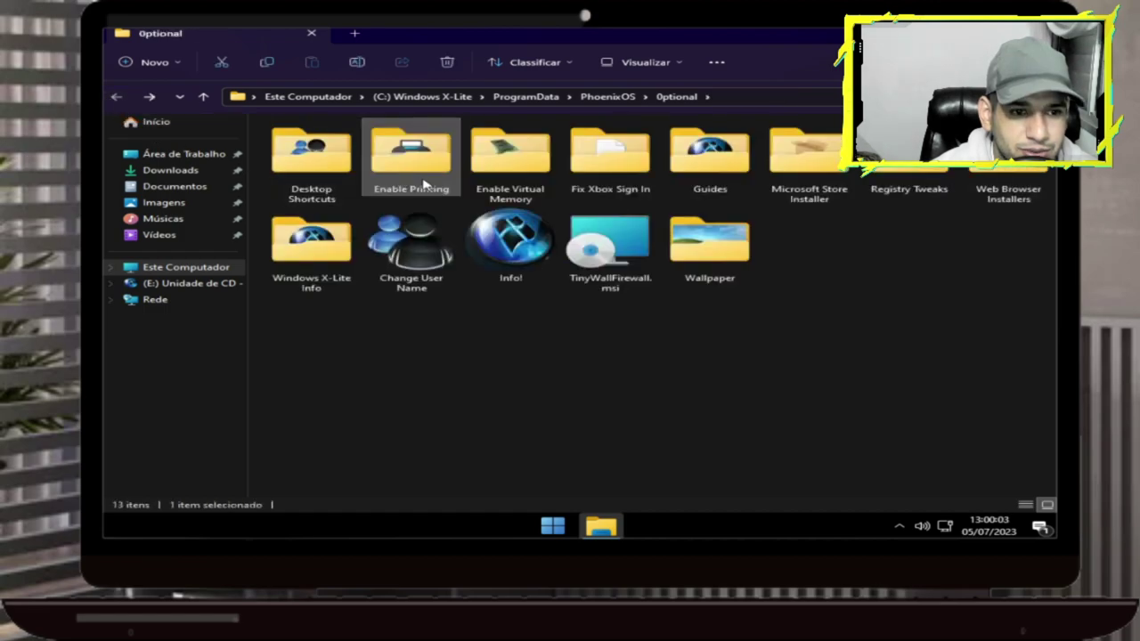
Review the power plans through the Power shortcut in Desktop Shortcuts, and return to the 0ptional folder through Extras + Info
double_click(321, 177)
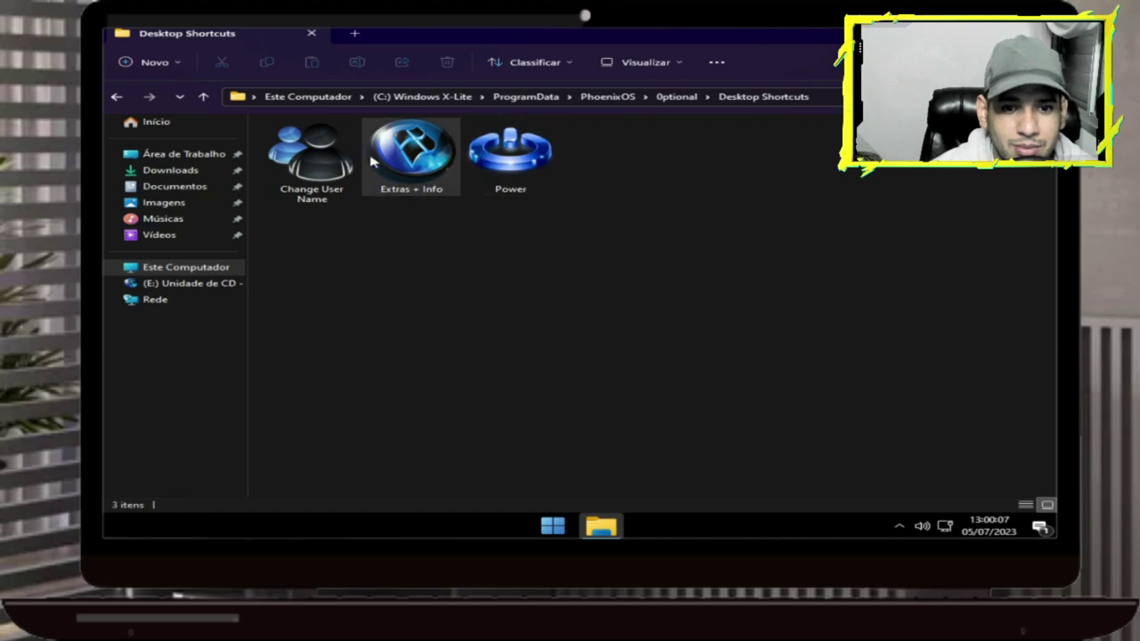
double_click(545, 157)
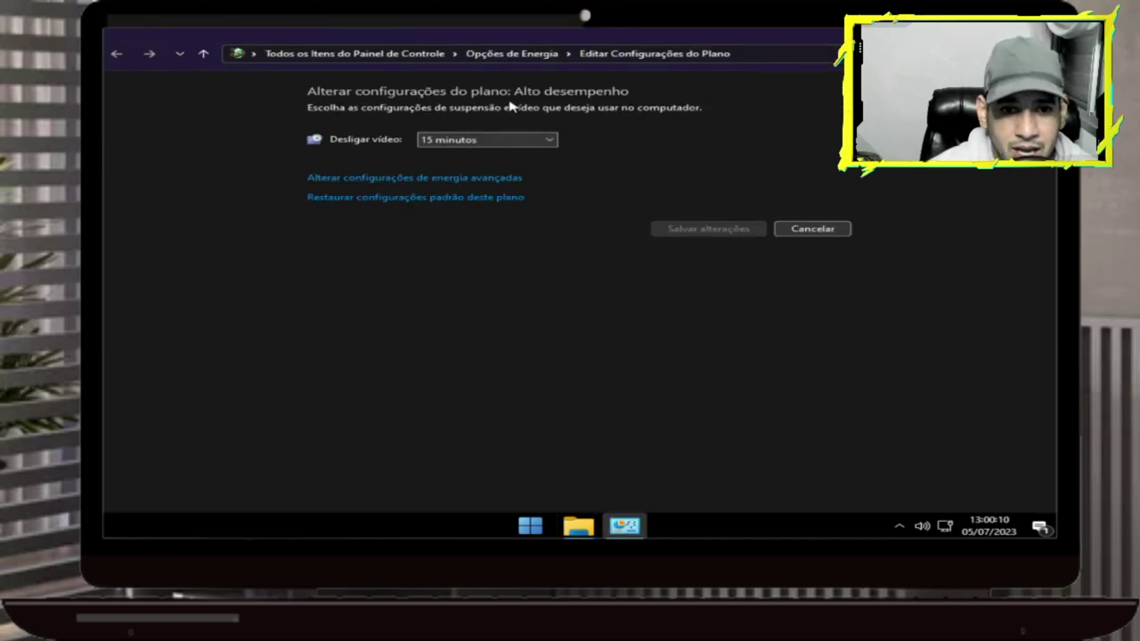
left_click(512, 54)
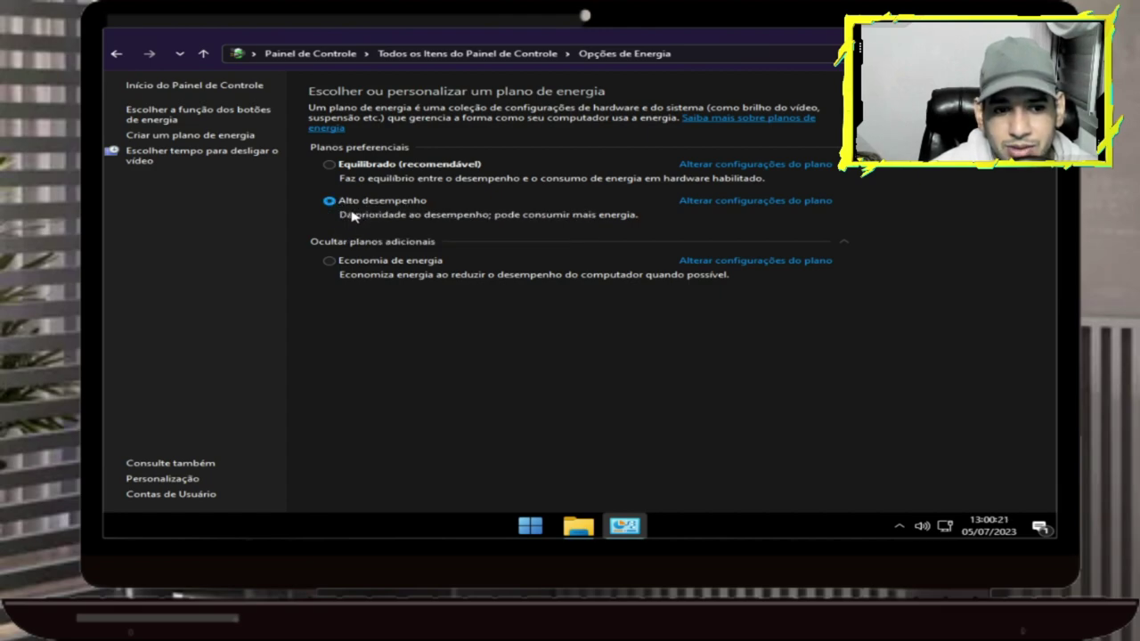
left_click(116, 54)
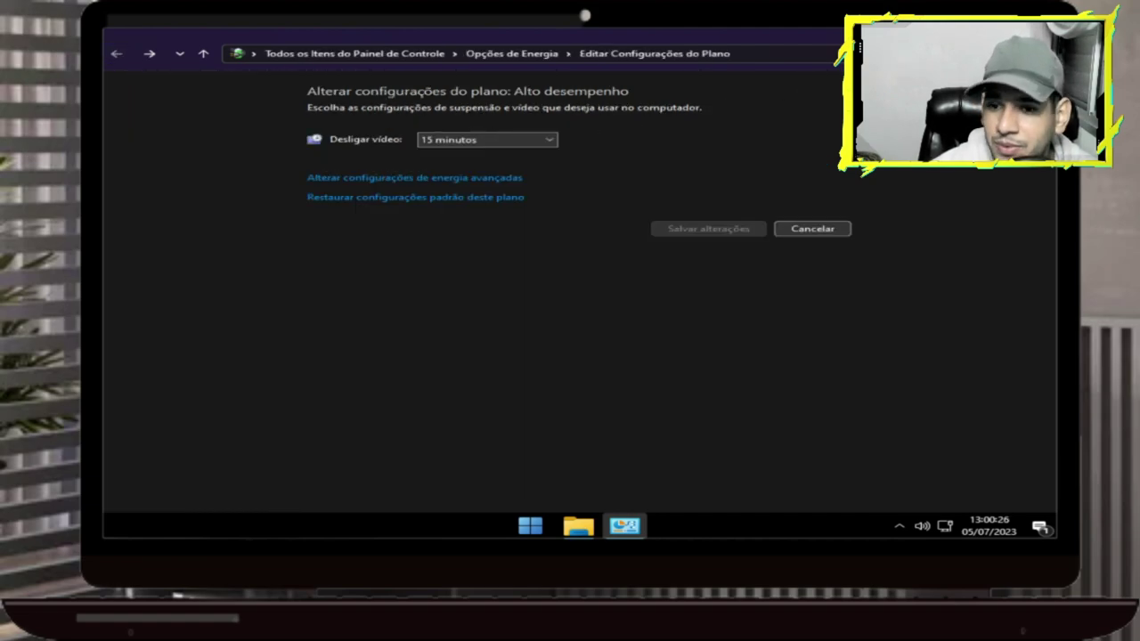
left_click(1035, 34)
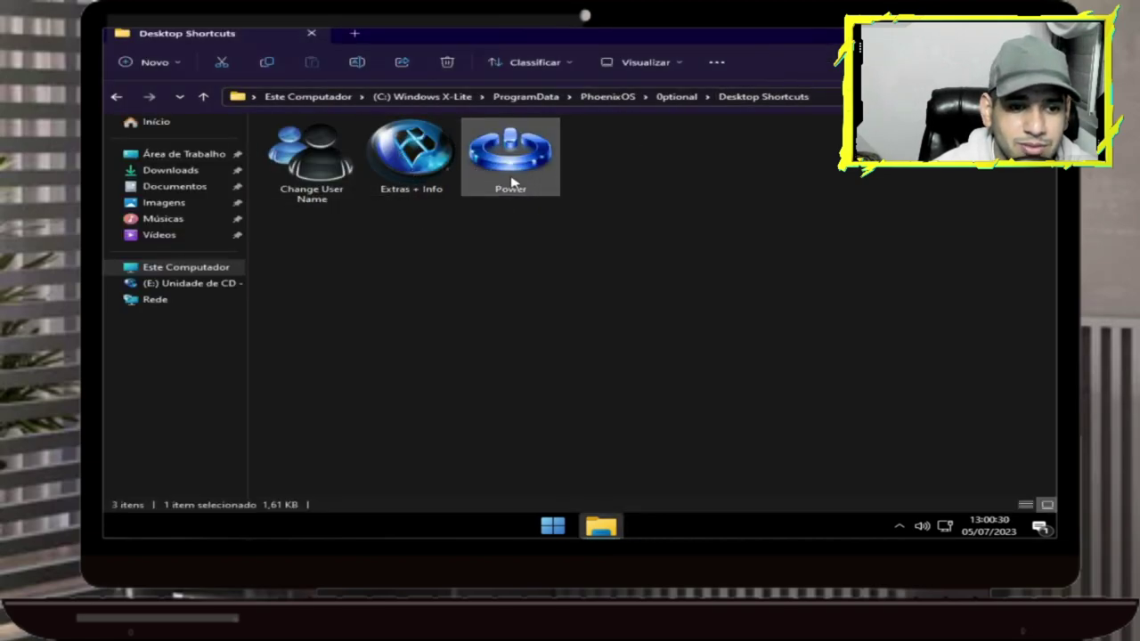
double_click(422, 159)
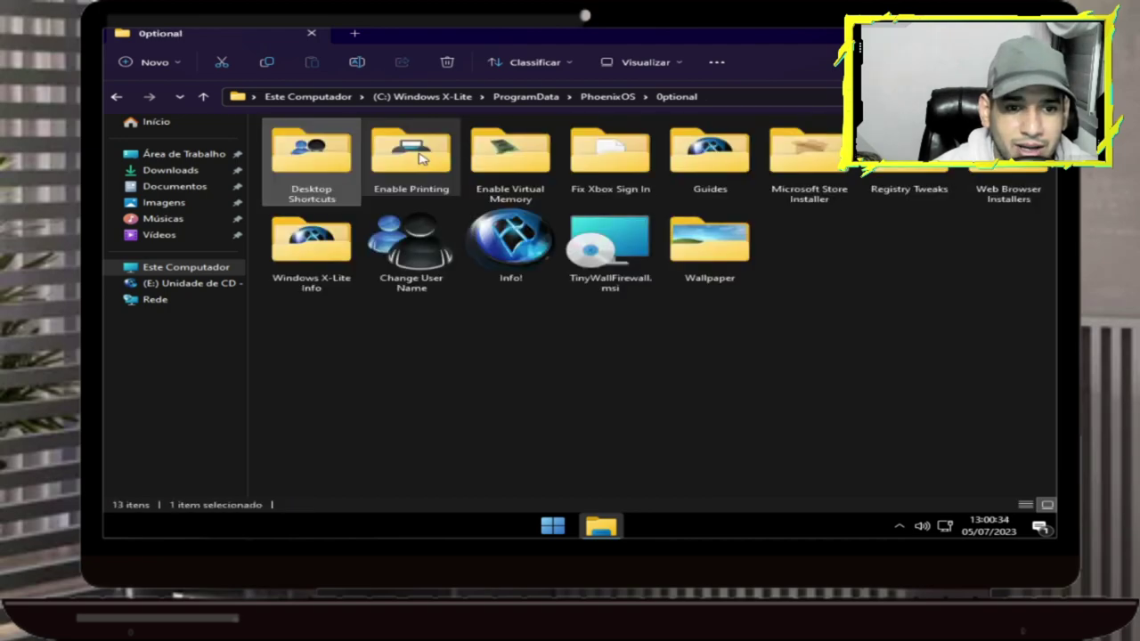
Point out the TinyWallFirewall.msi installer, view the images in the Wallpaper folder, and return to the 0ptional folder
left_click(616, 264)
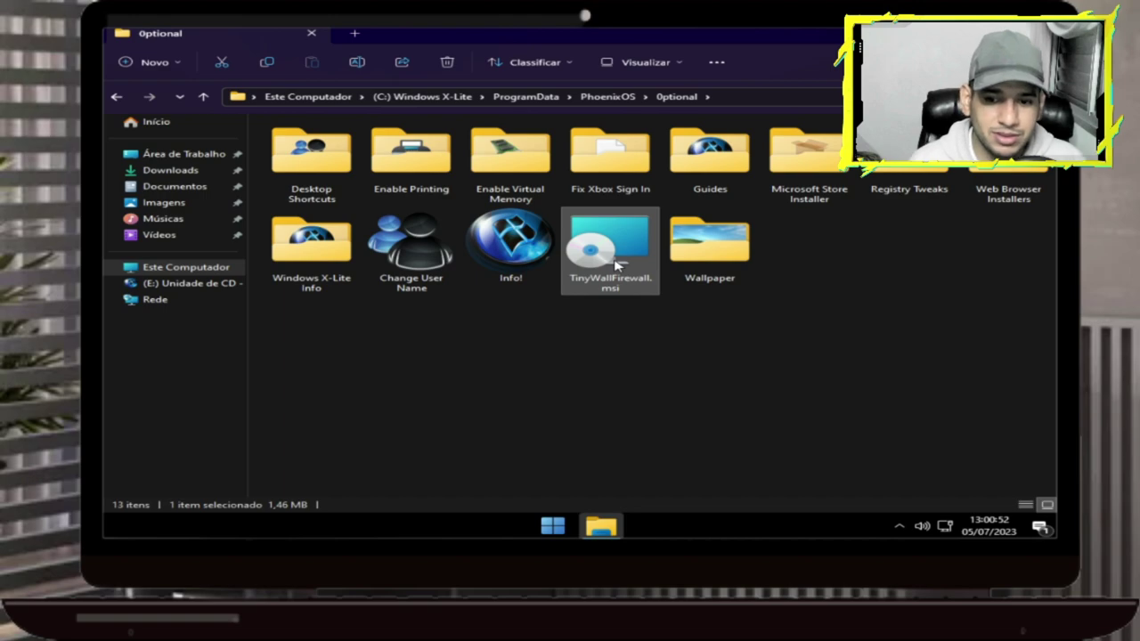
double_click(723, 238)
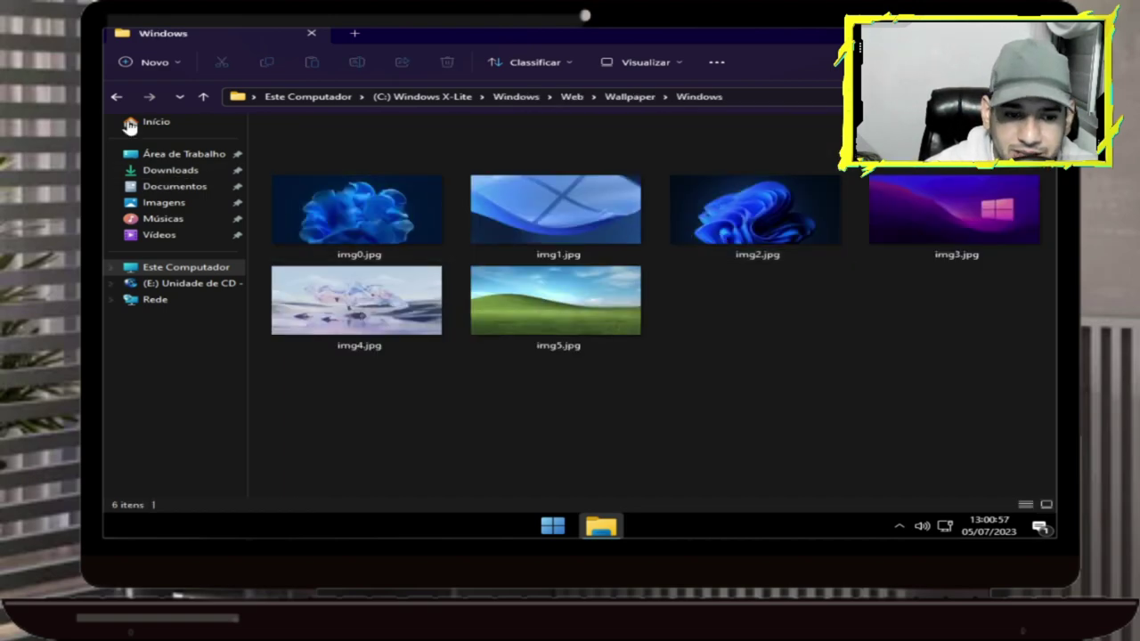
left_click(116, 97)
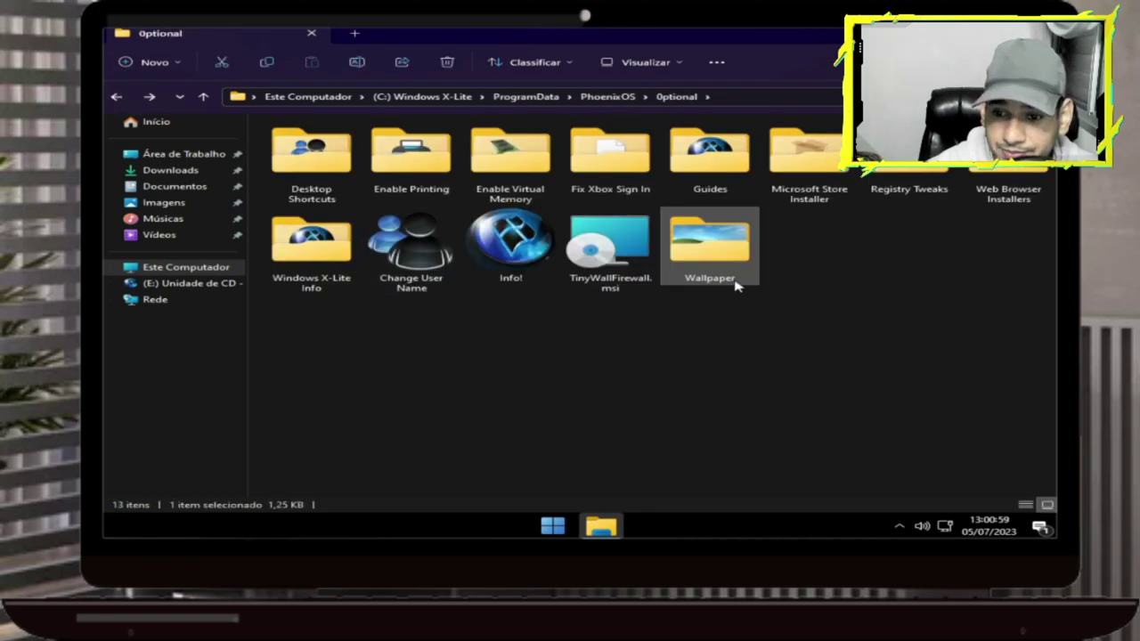
Merge Snap Layouts ON.reg from the Registry Tweaks folder into the registry
double_click(910, 170)
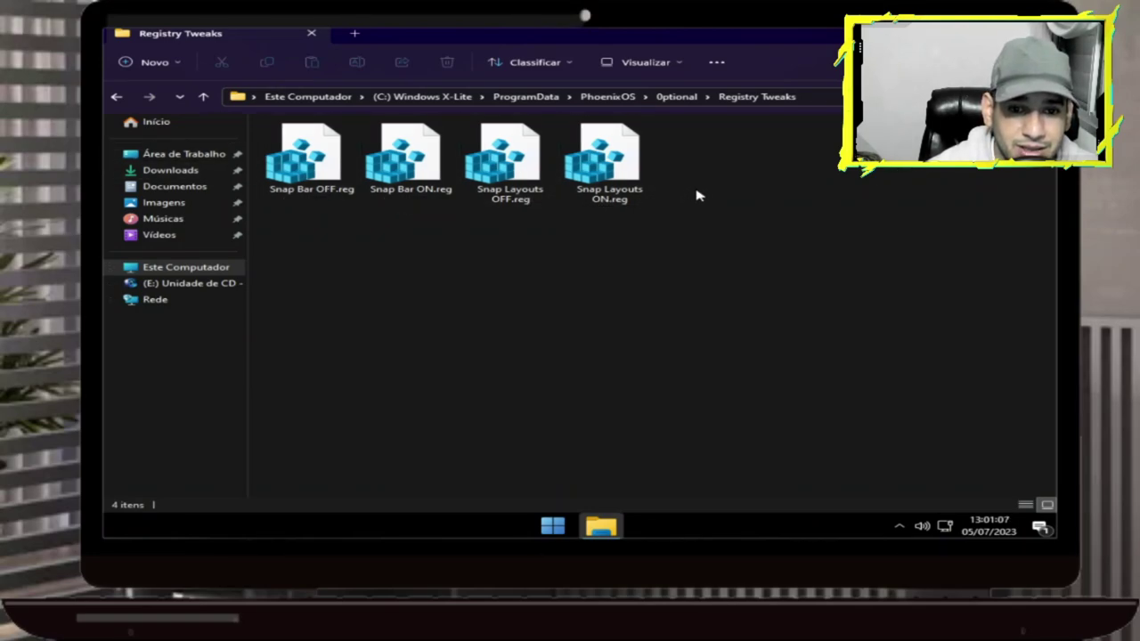
double_click(614, 204)
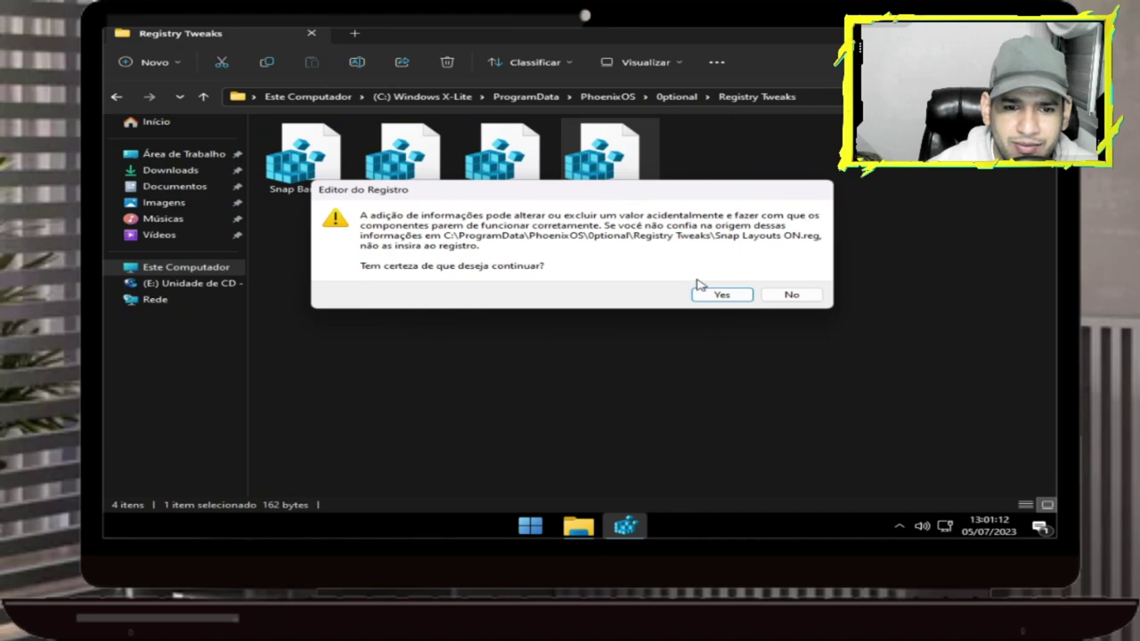
left_click(719, 295)
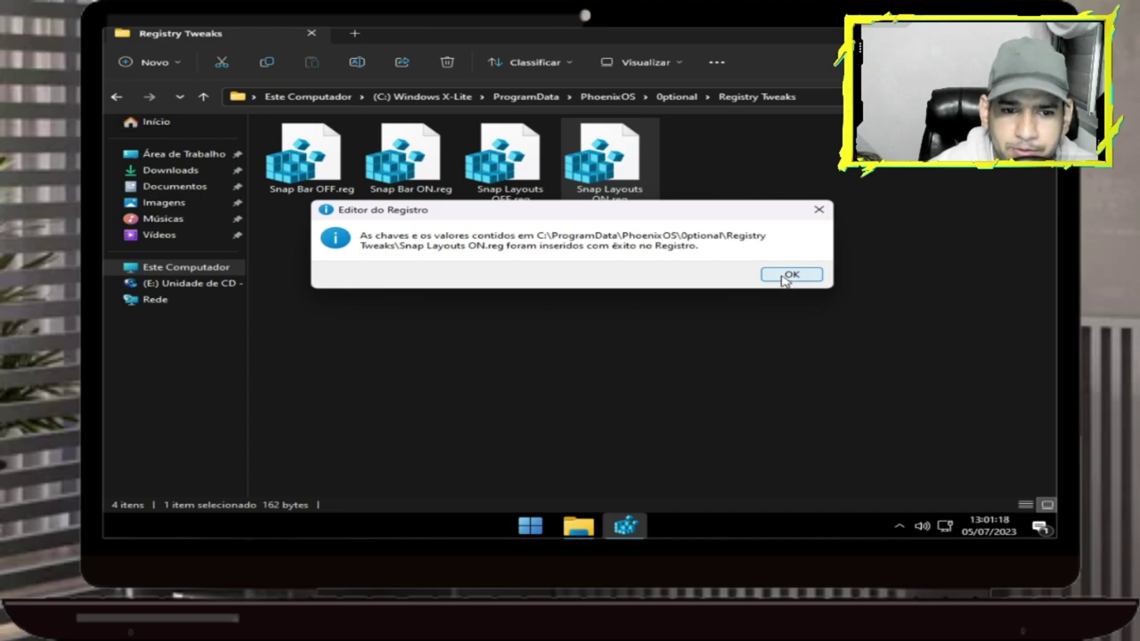
left_click(788, 276)
Merge Snap Bar ON.reg into the registry and return to the 0ptional folder
double_click(401, 179)
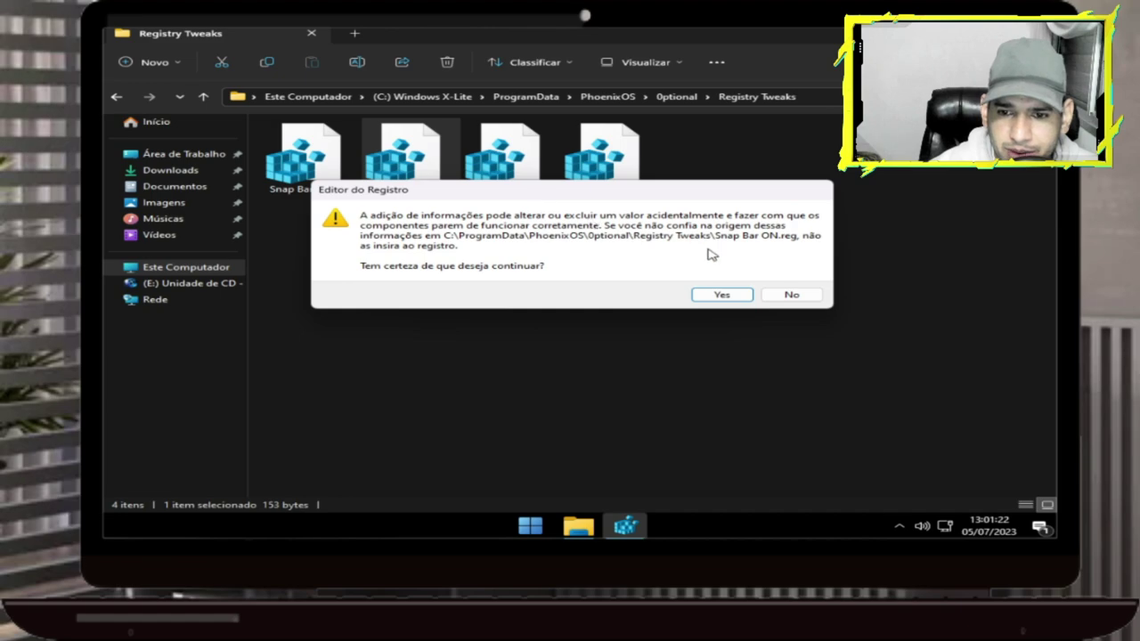
left_click(738, 301)
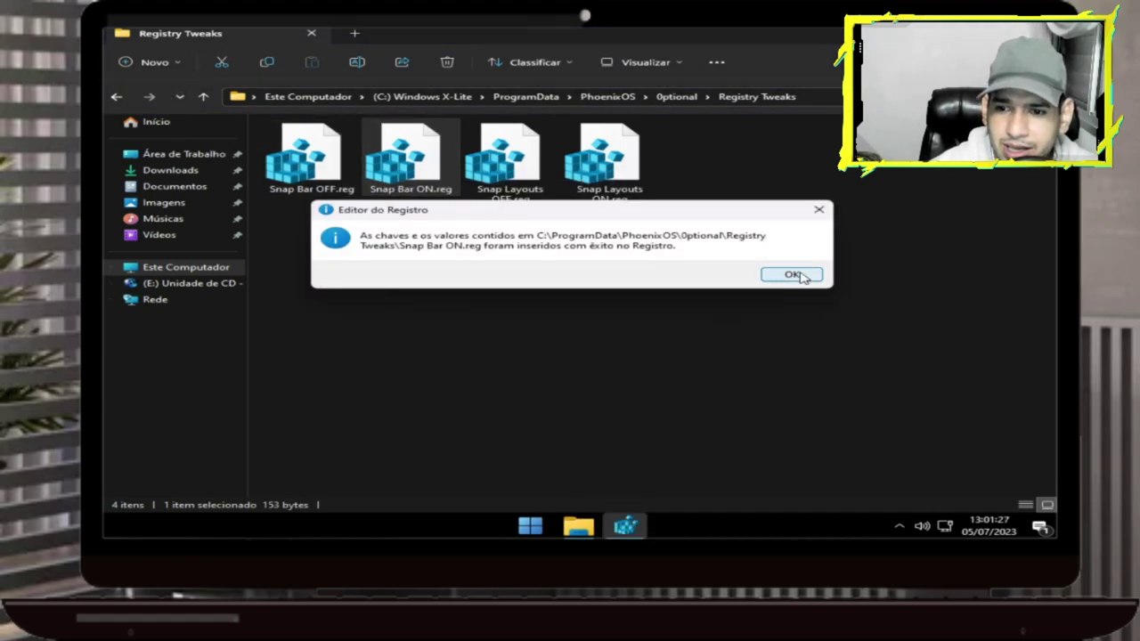
left_click(791, 274)
left_click(115, 96)
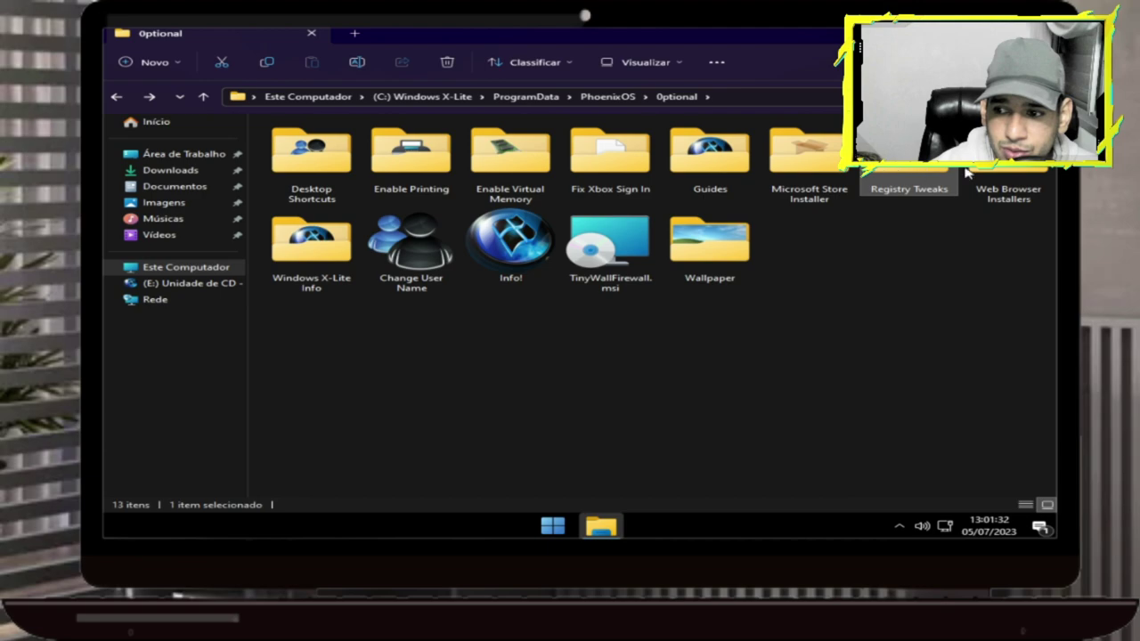
Look inside the Web Browser Installers and Enable Virtual Memory folders, returning to the 0ptional folder after each
double_click(1015, 180)
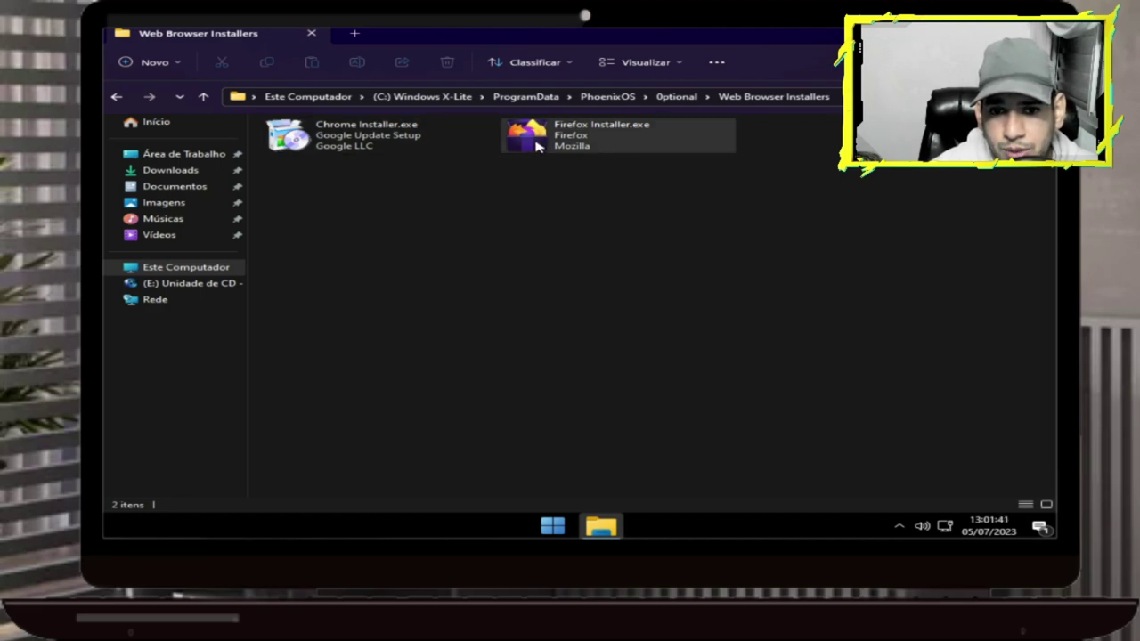
left_click(119, 96)
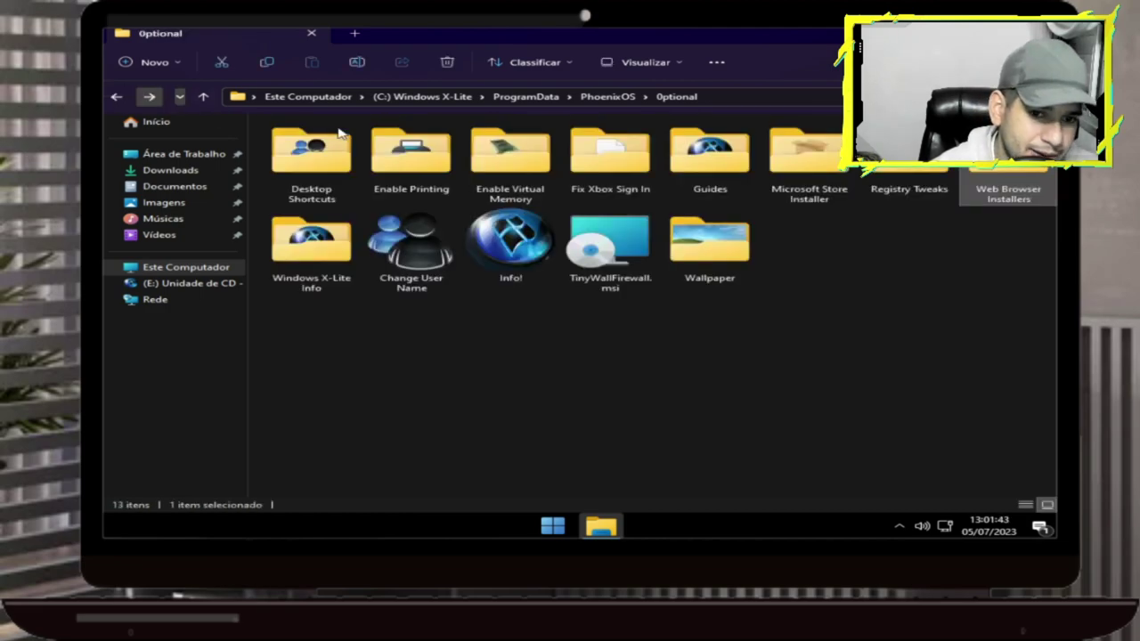
double_click(466, 187)
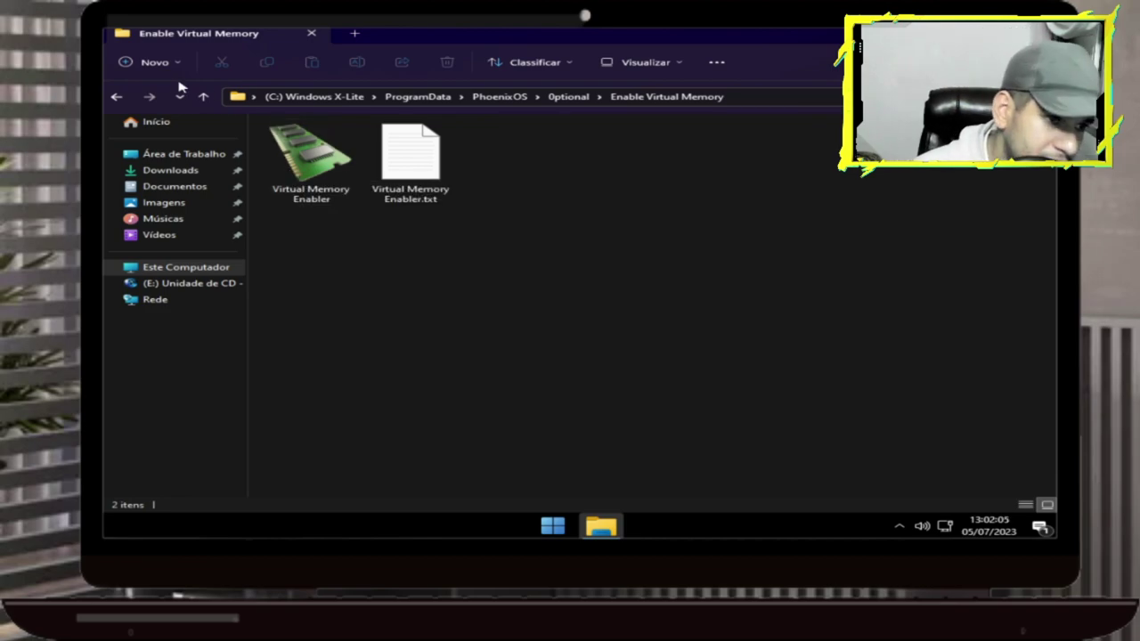
left_click(116, 96)
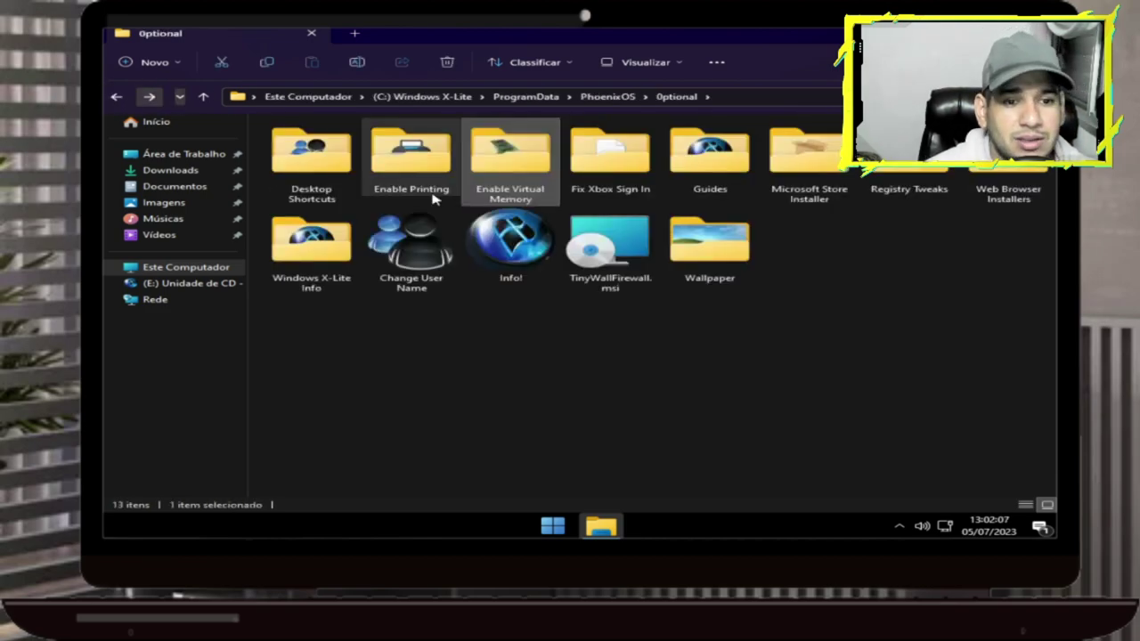
Run Virtual Memory Enabler from the Enable Virtual Memory folder as administrator and return to the 0ptional folder
double_click(524, 144)
left_click(318, 153)
right_click(318, 153)
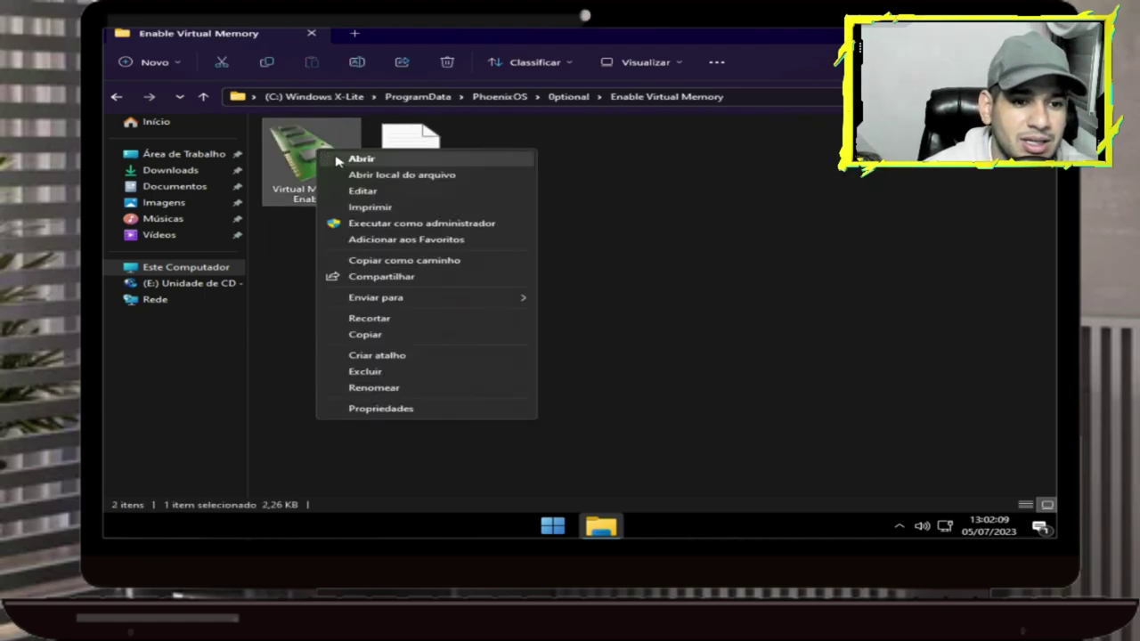
left_click(376, 223)
left_click(116, 96)
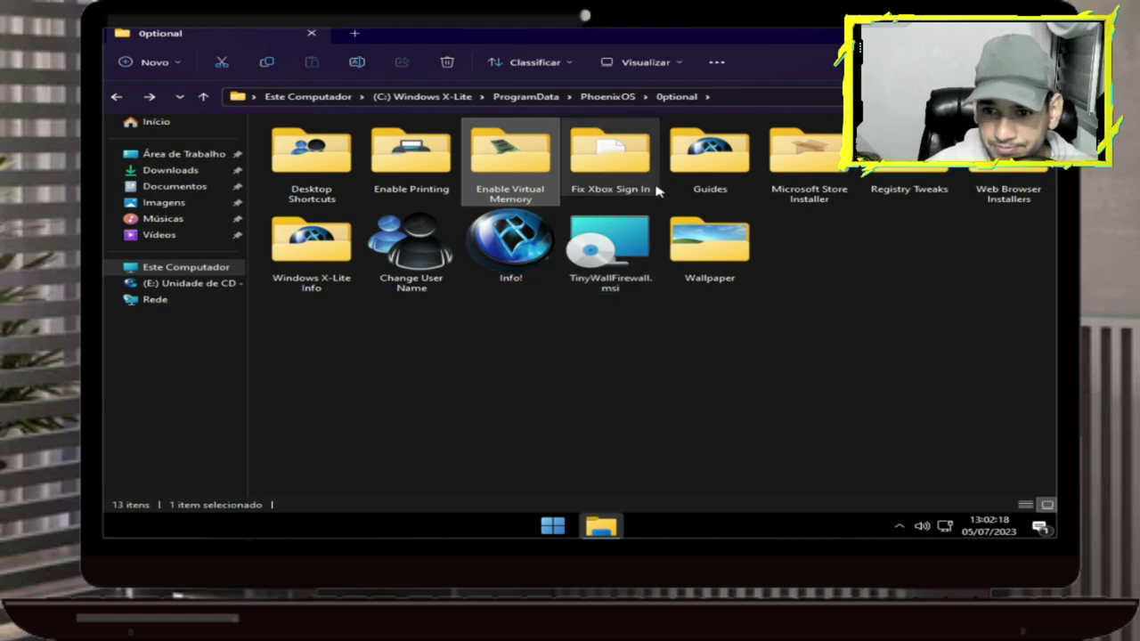
Merge UAC ON (Fix Xbox Sign In).reg from the Fix Xbox Sign In folder into the registry
double_click(589, 157)
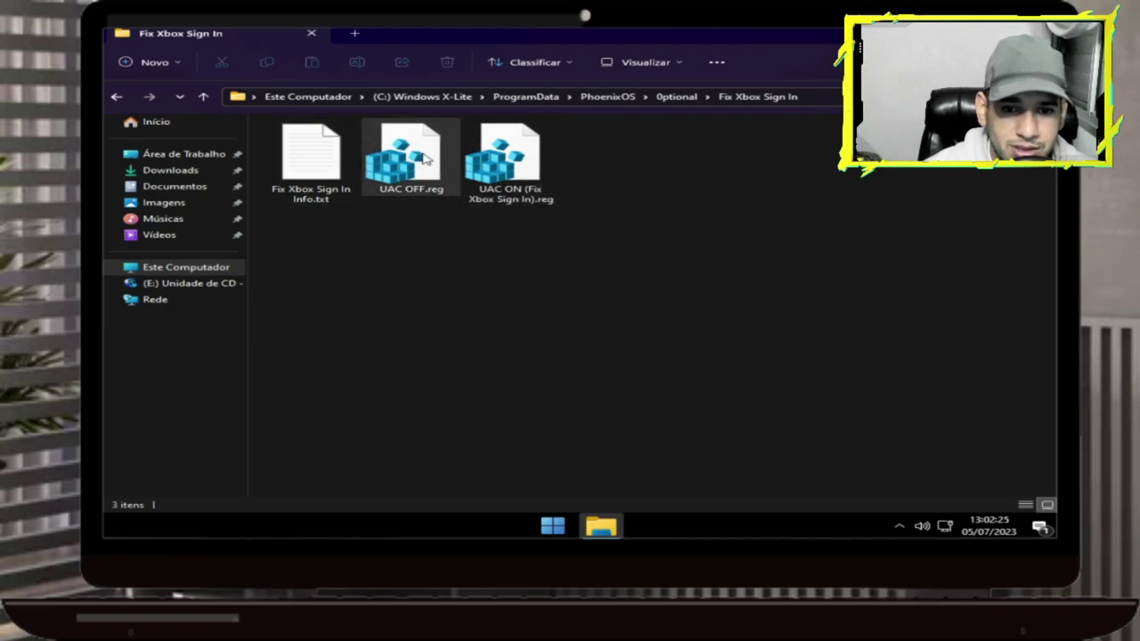
left_click(115, 96)
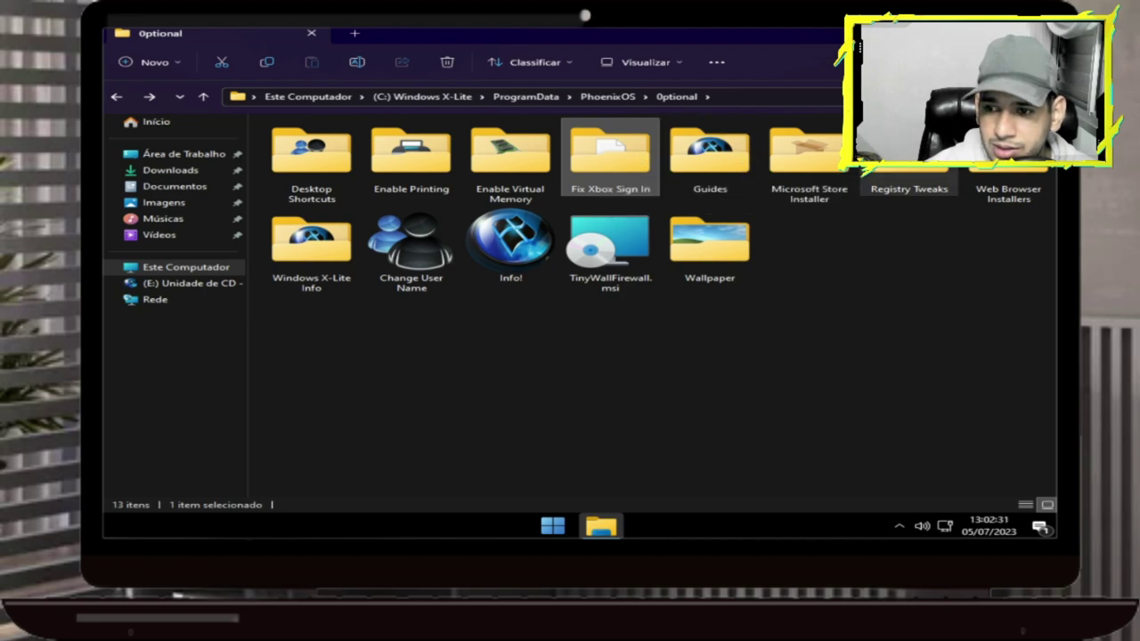
double_click(628, 147)
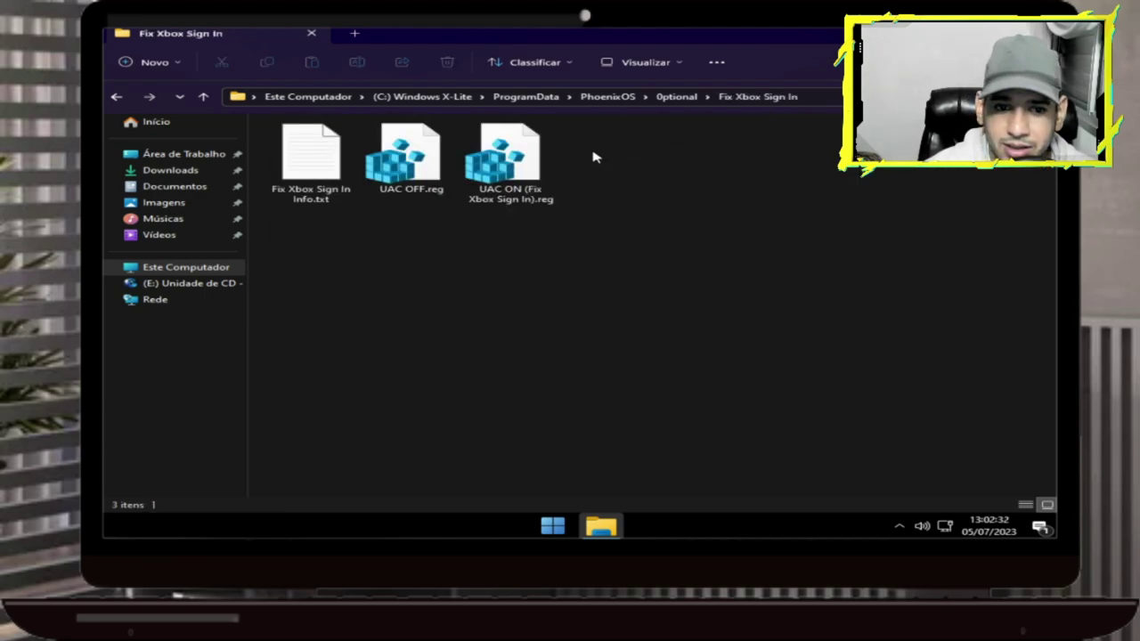
left_click_drag(475, 193, 533, 186)
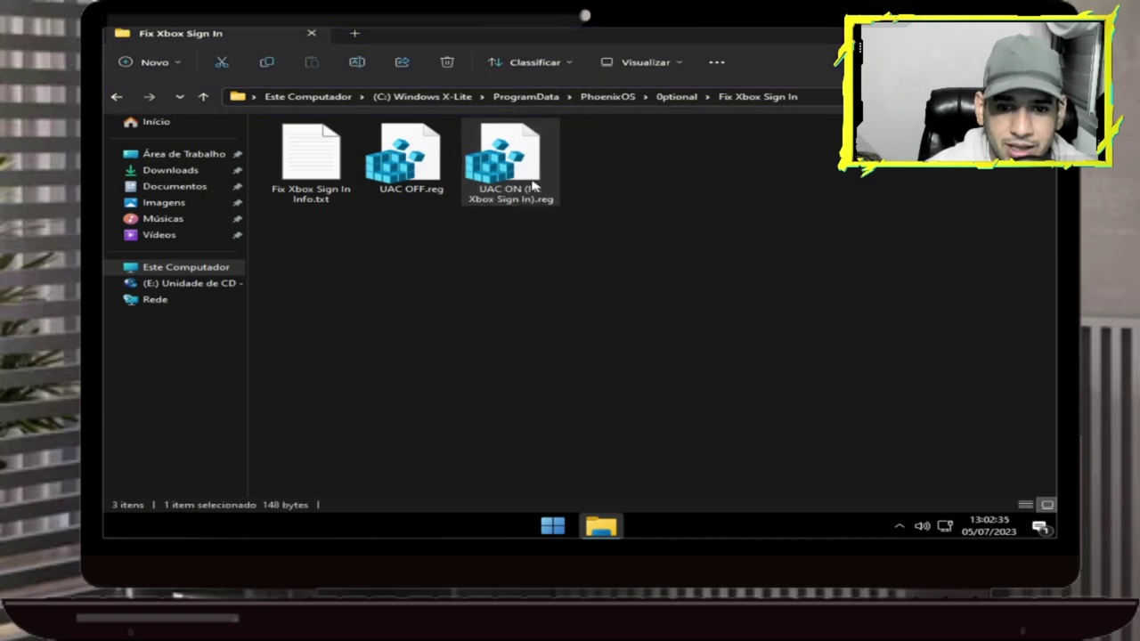
right_click(532, 186)
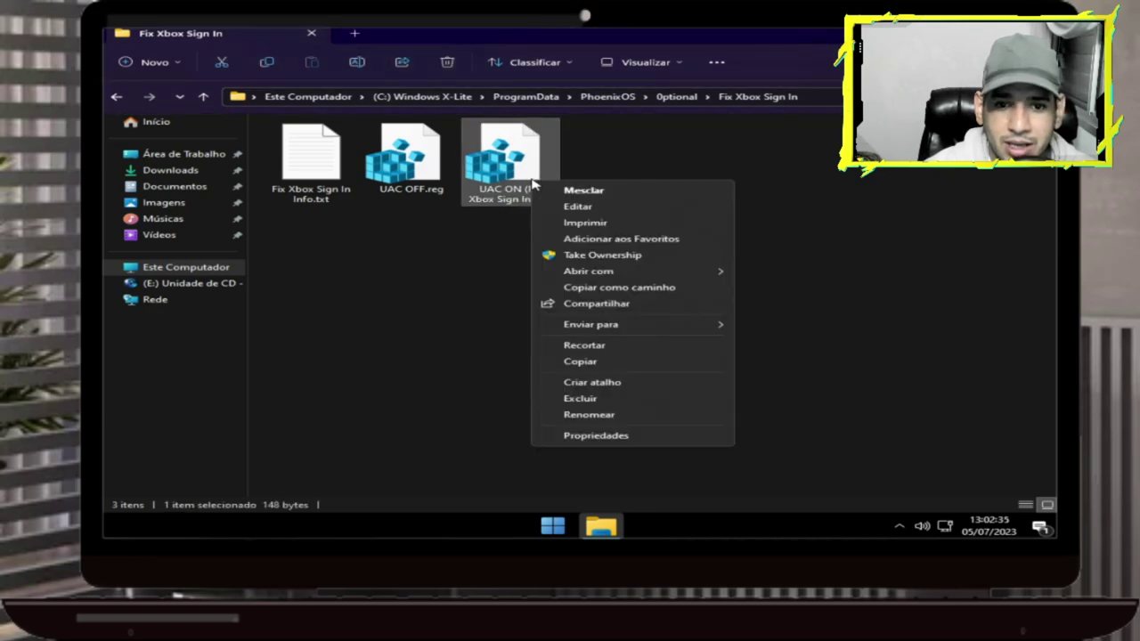
left_click(588, 192)
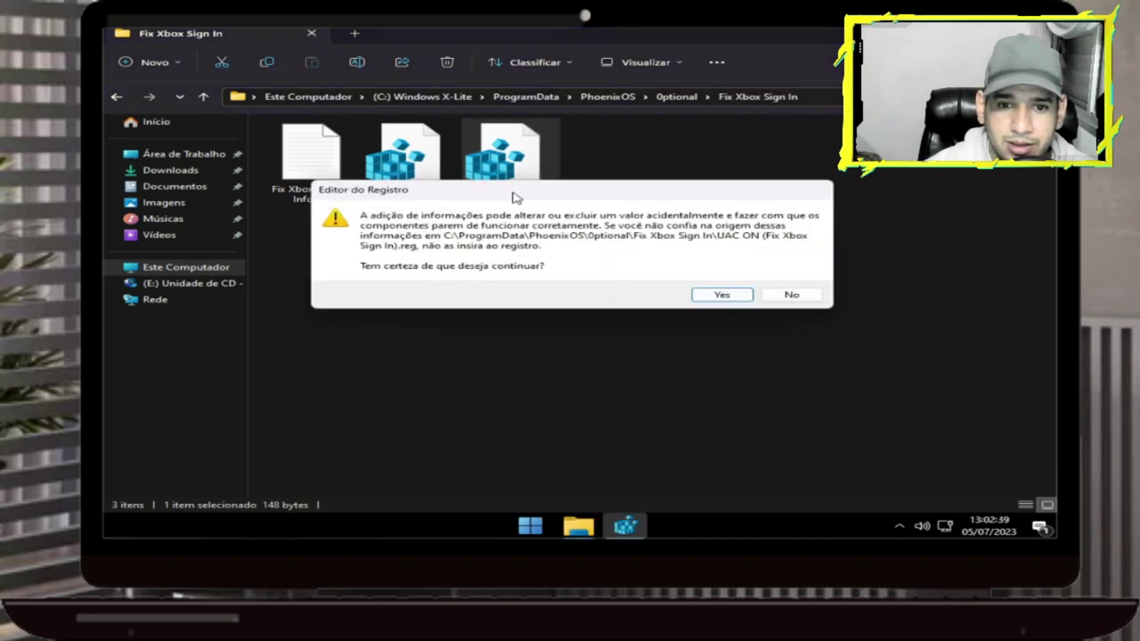
left_click(726, 298)
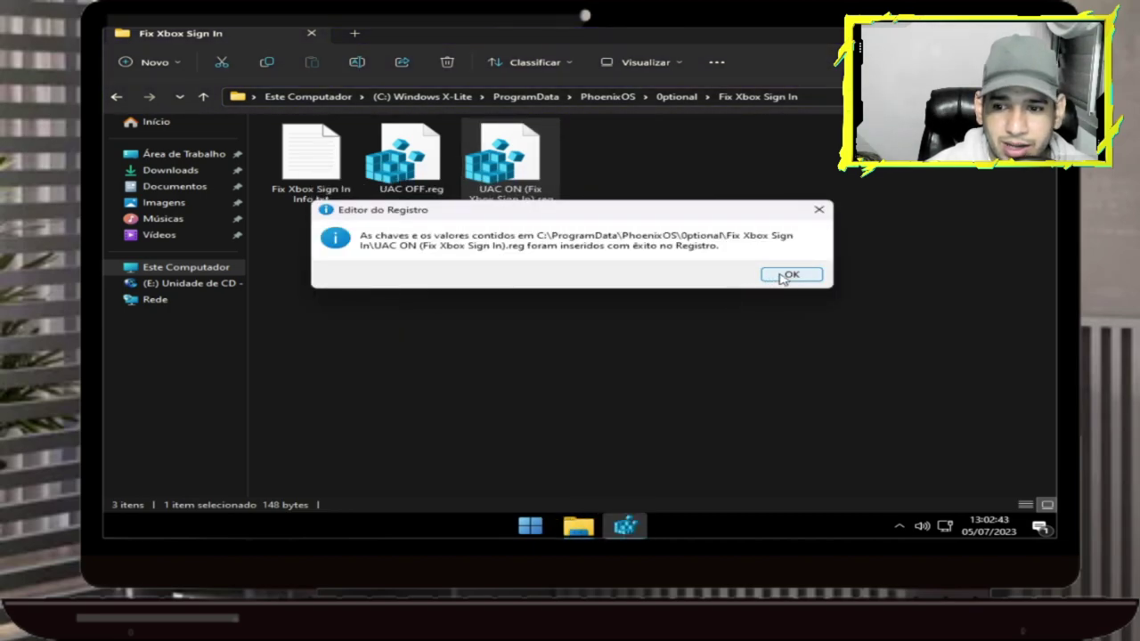
left_click(780, 276)
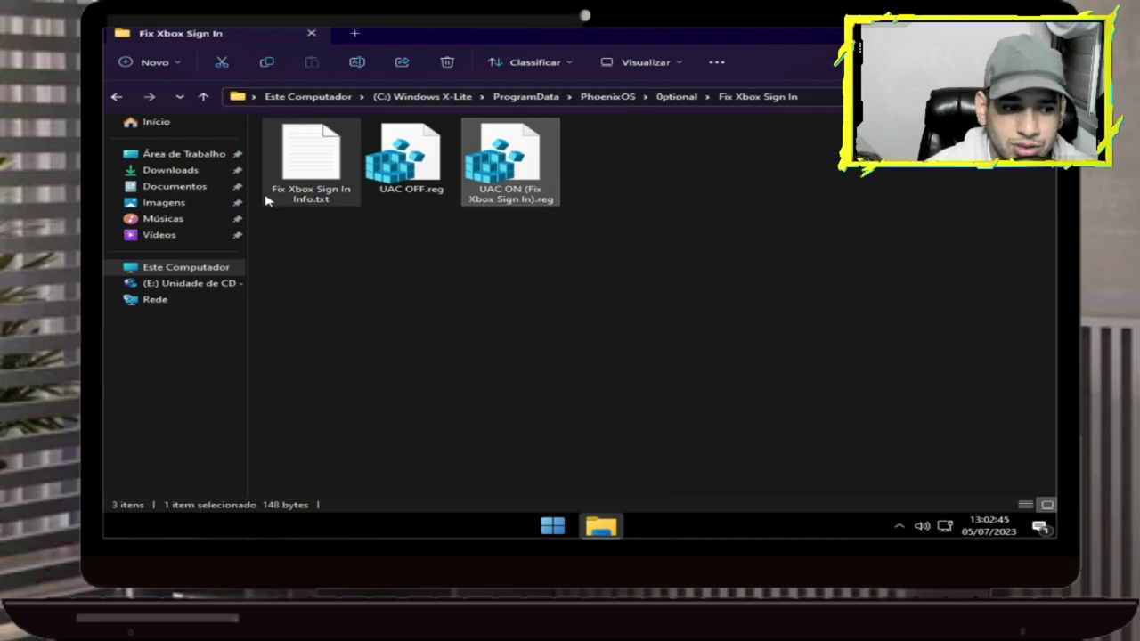
Close the folder window, check which folder the Fix Sign In desktop shortcut opens, and close it
key("alt+F4")
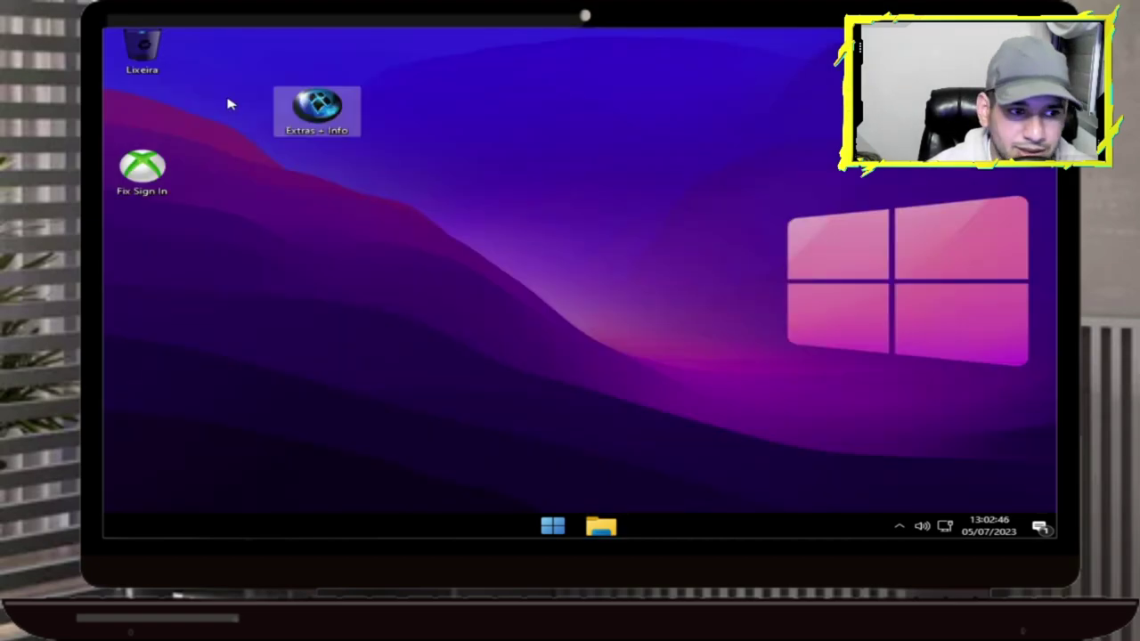
double_click(135, 179)
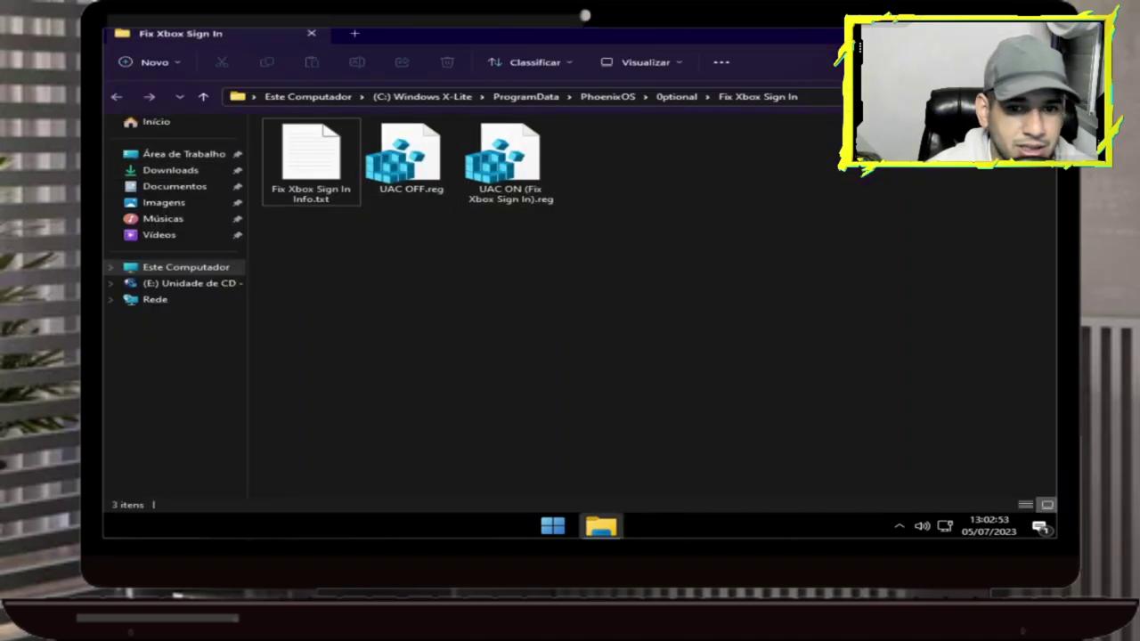
key("alt+F4")
Apply the light theme with the pale landscape wallpaper in the Personalização settings and check the Start menu's appearance
right_click(674, 241)
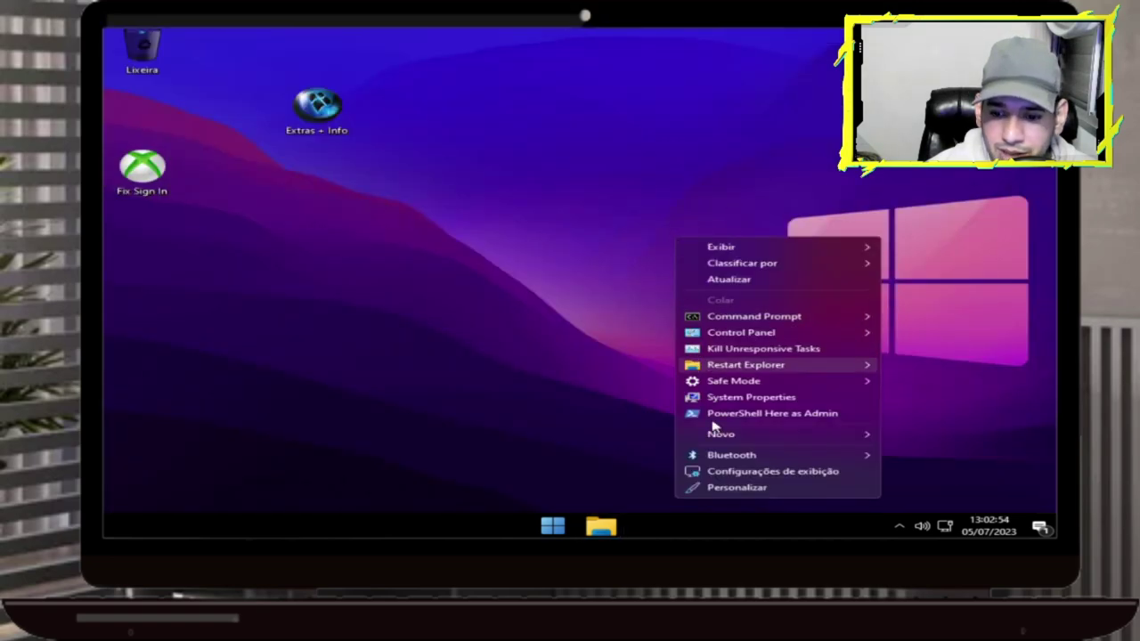
left_click(730, 488)
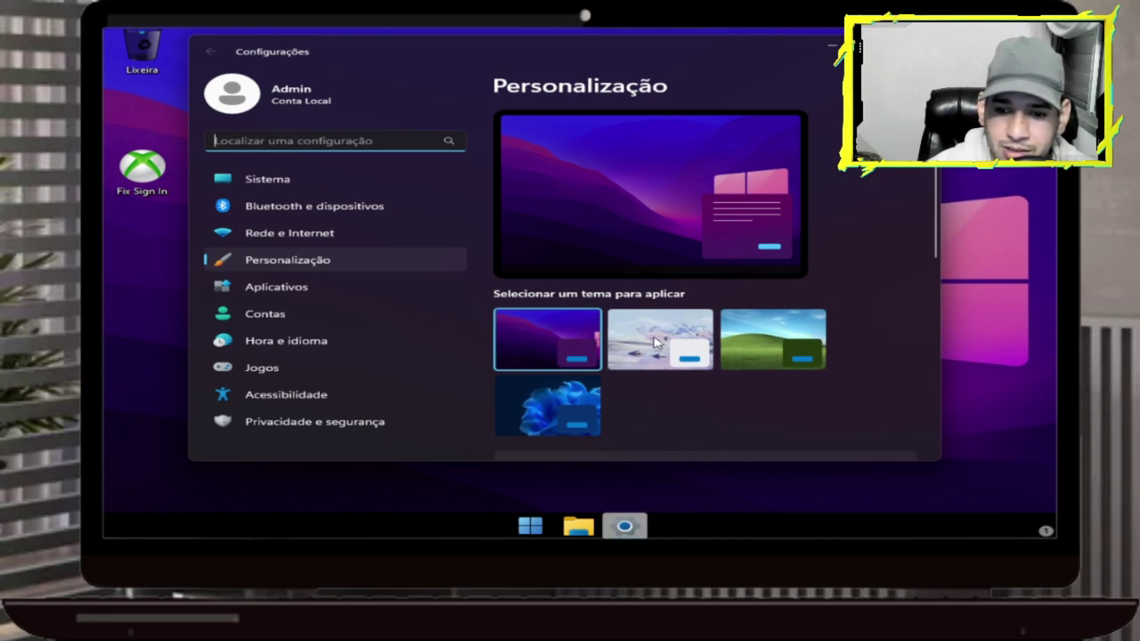
left_click(654, 342)
left_click(530, 527)
left_click(531, 527)
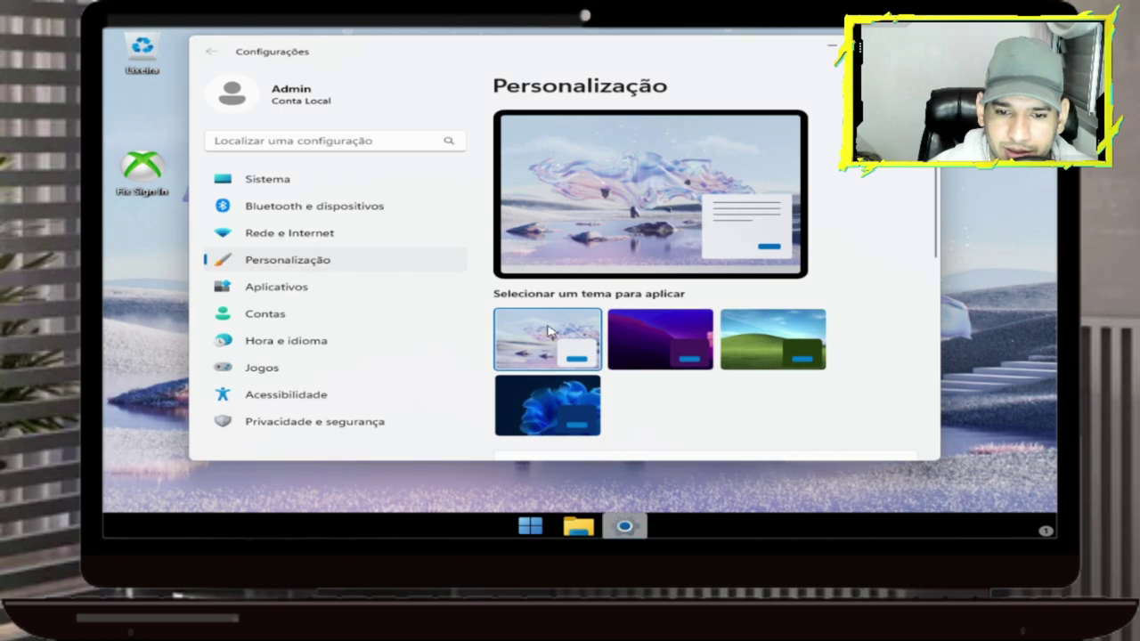
left_click(531, 528)
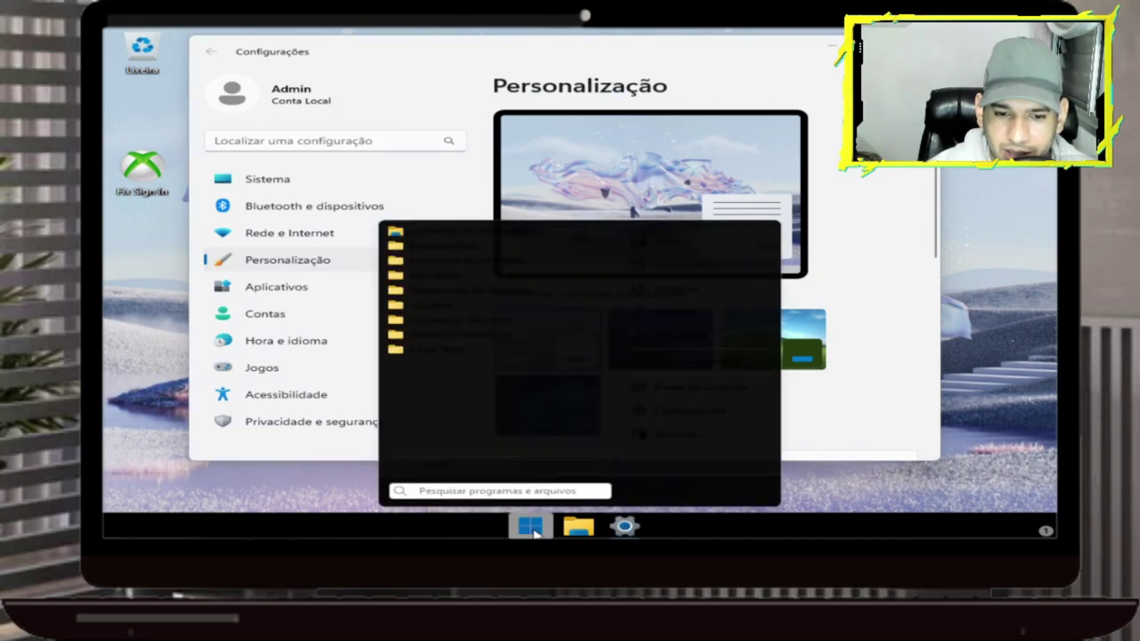
left_click(540, 529)
Open the Avançado page of the StartAllBack configuration from the Start button's properties
right_click(540, 529)
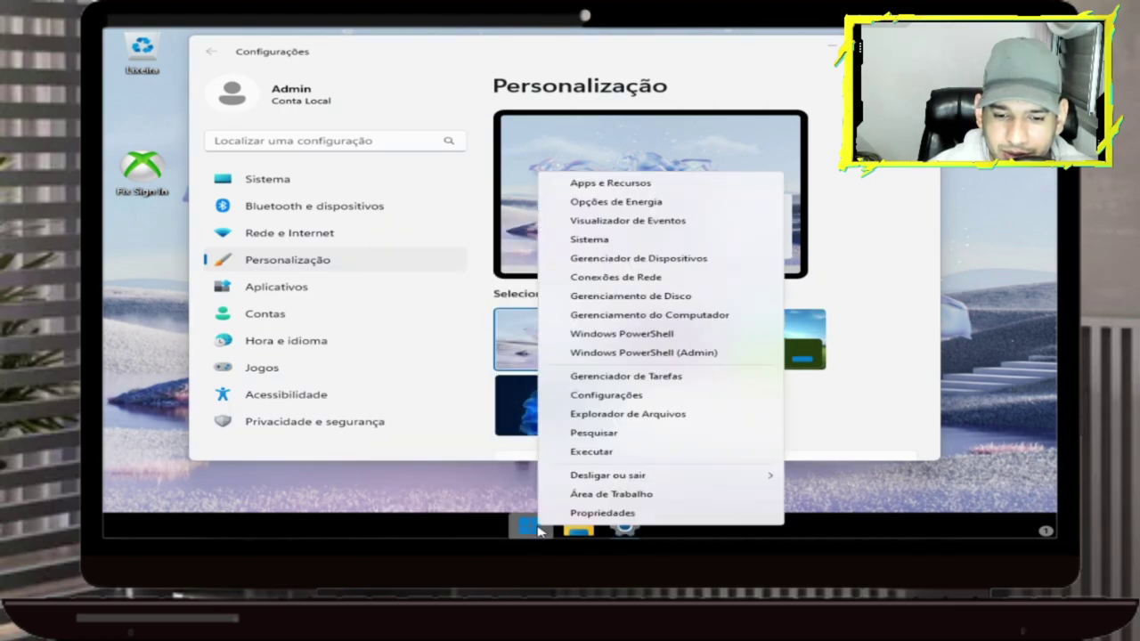
left_click(577, 516)
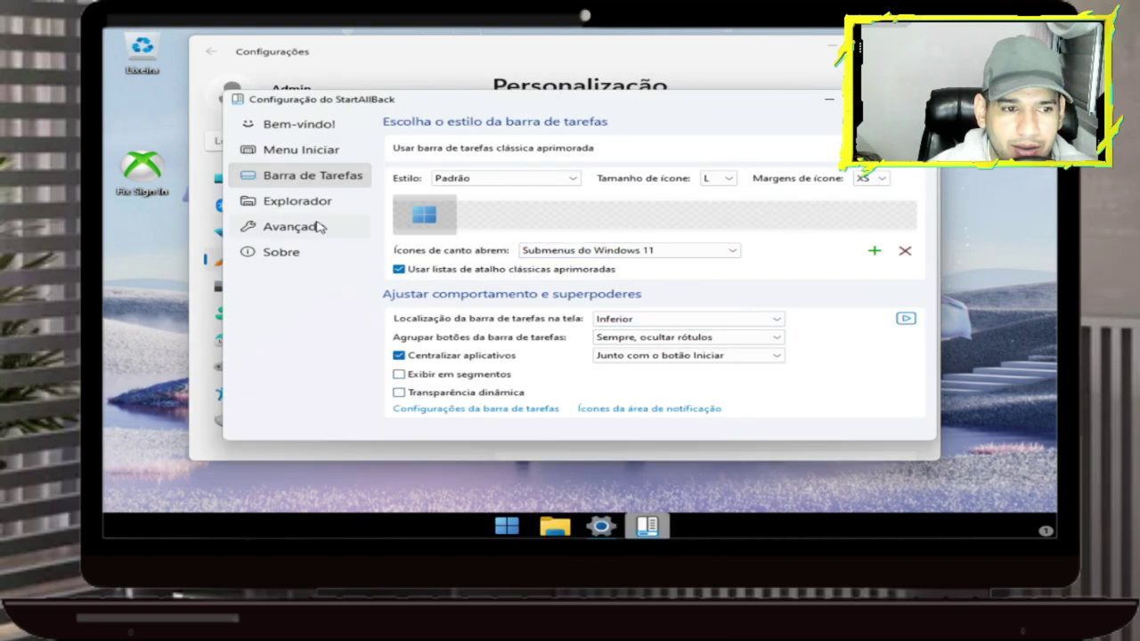
left_click(278, 228)
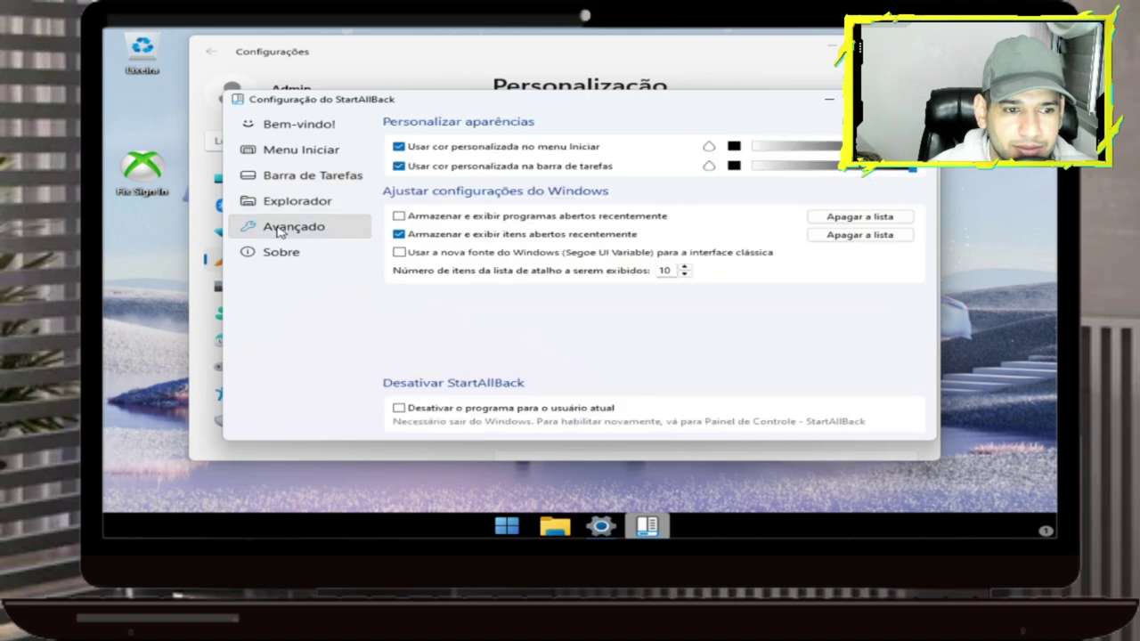
left_click(740, 151)
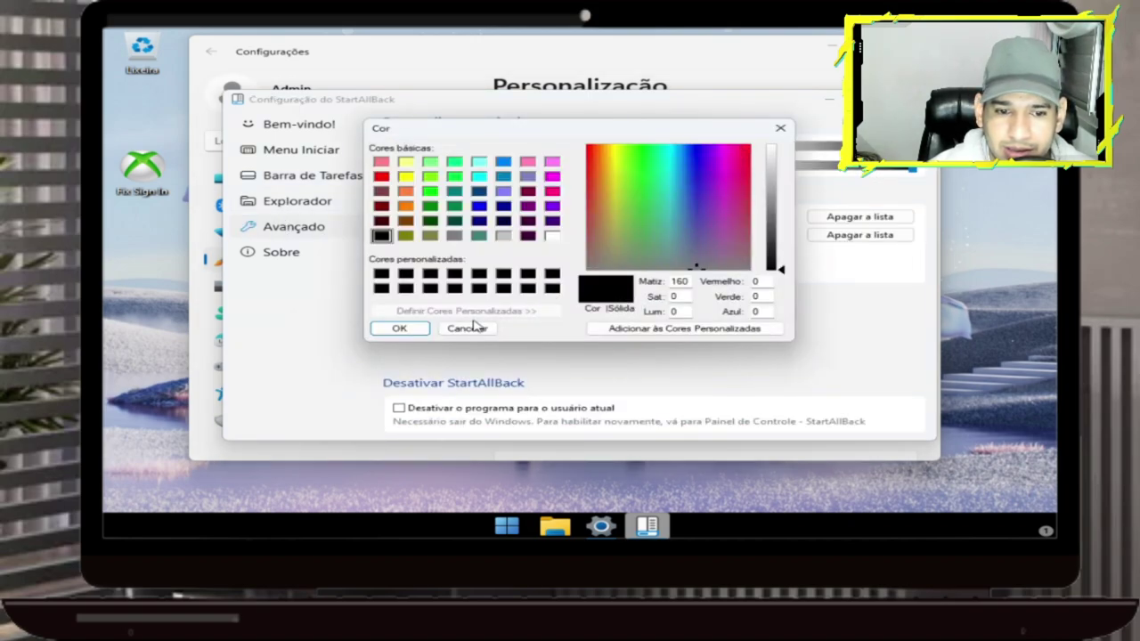
left_click(553, 236)
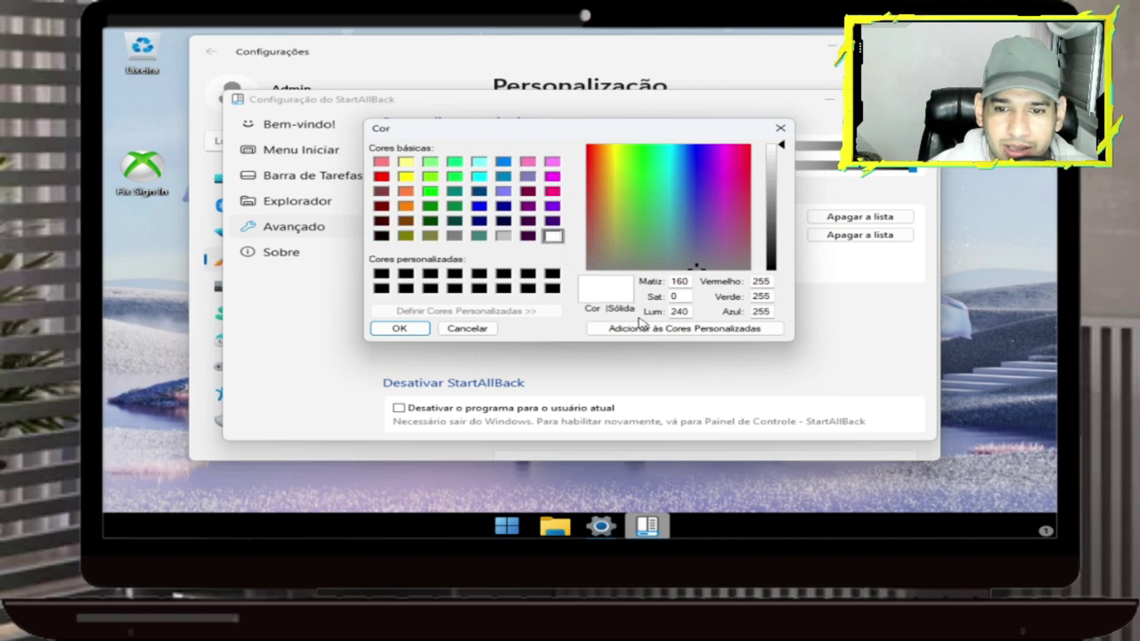
left_click(780, 129)
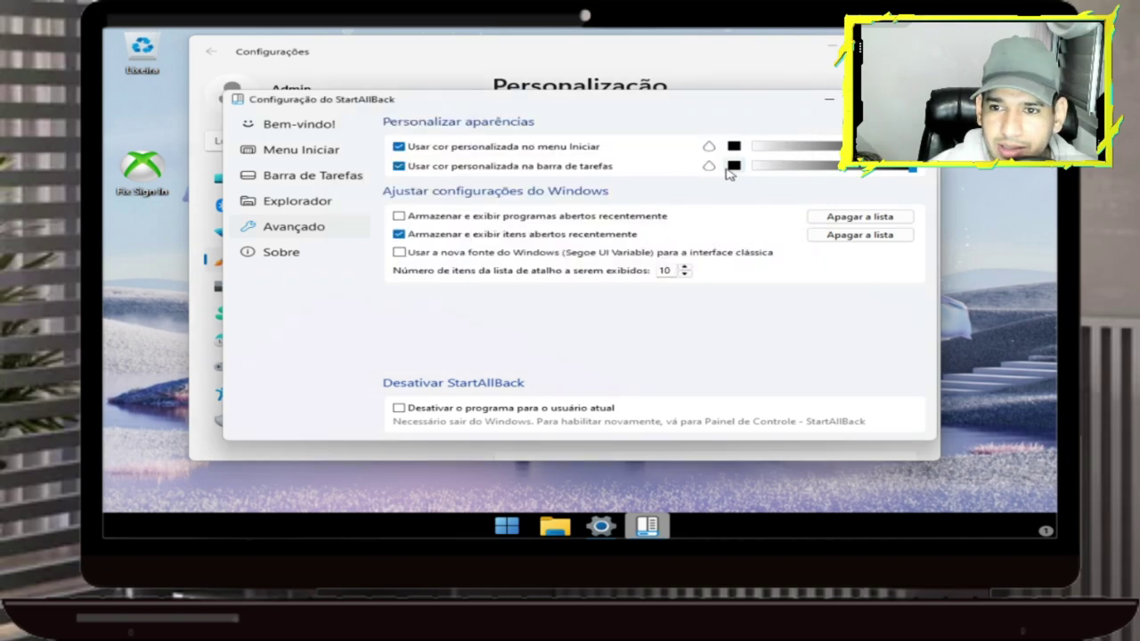
Turn off the custom colours for the Start menu and taskbar in StartAllBack, and check the Start menu's appearance
left_click(399, 147)
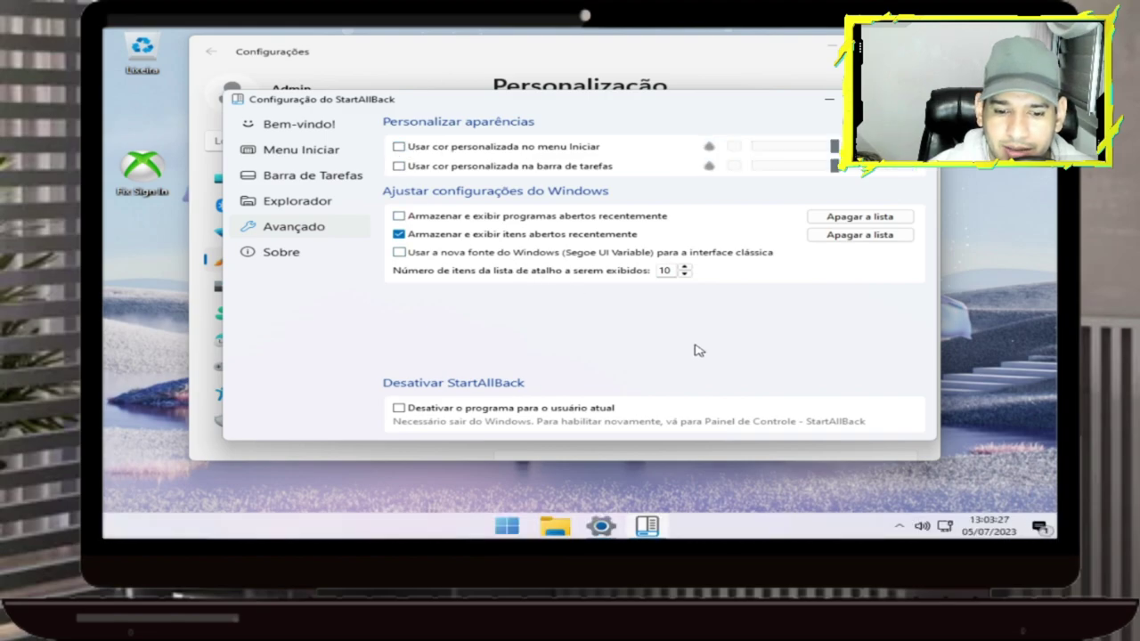
left_click(506, 527)
left_click(506, 527)
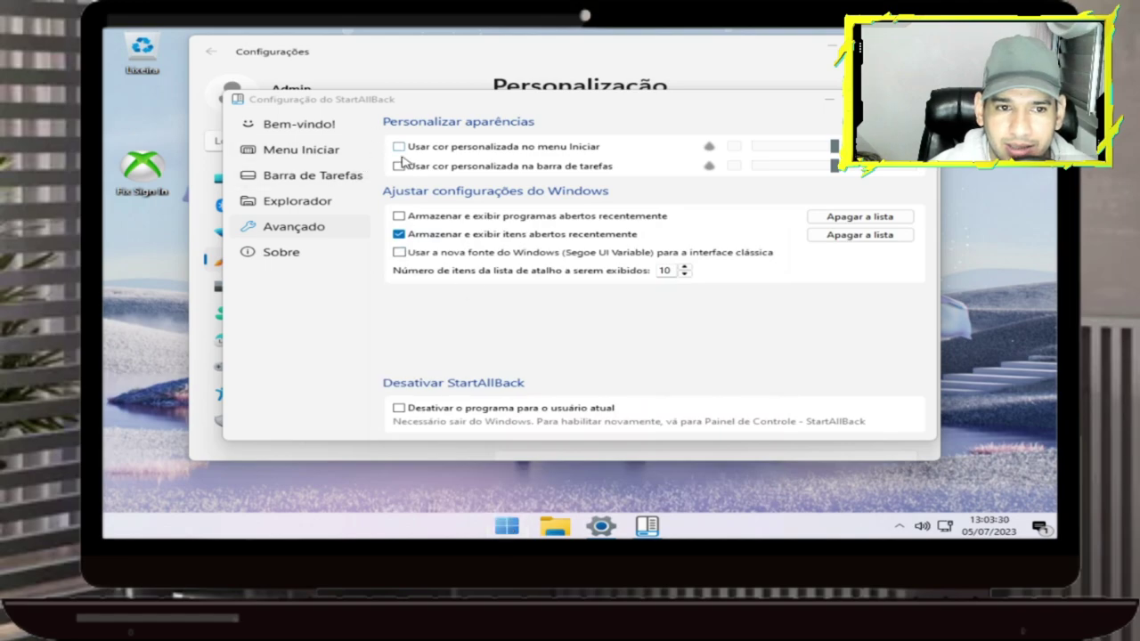
left_click(519, 526)
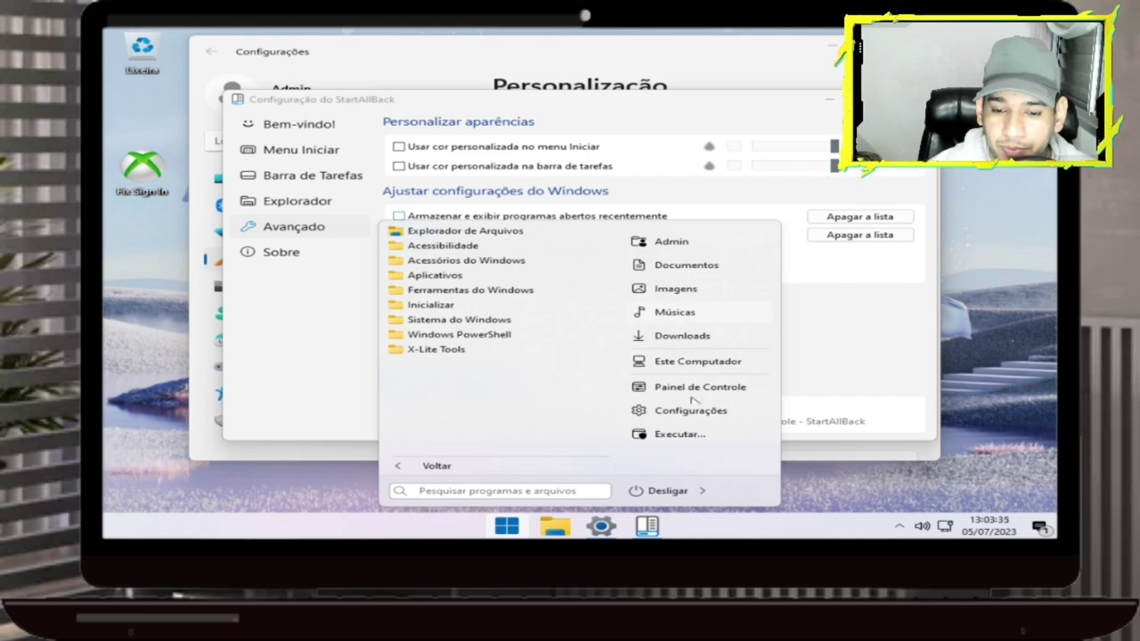
Apply the purple Windows theme in the Personalização settings and check how the Start menu looks with it
left_click(595, 529)
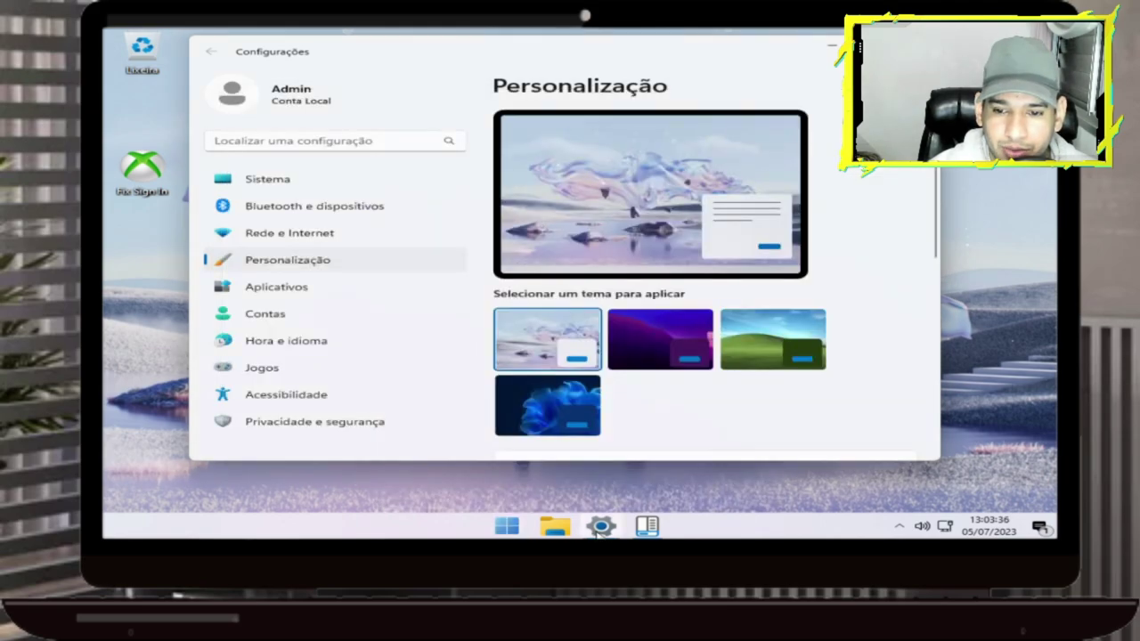
left_click(654, 339)
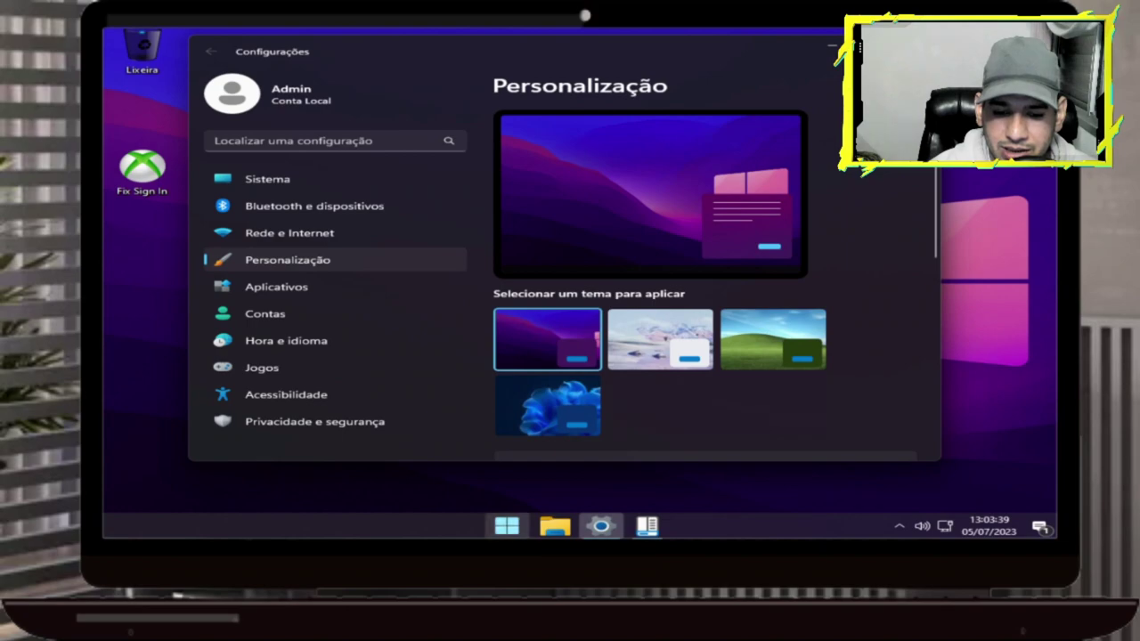
left_click(507, 526)
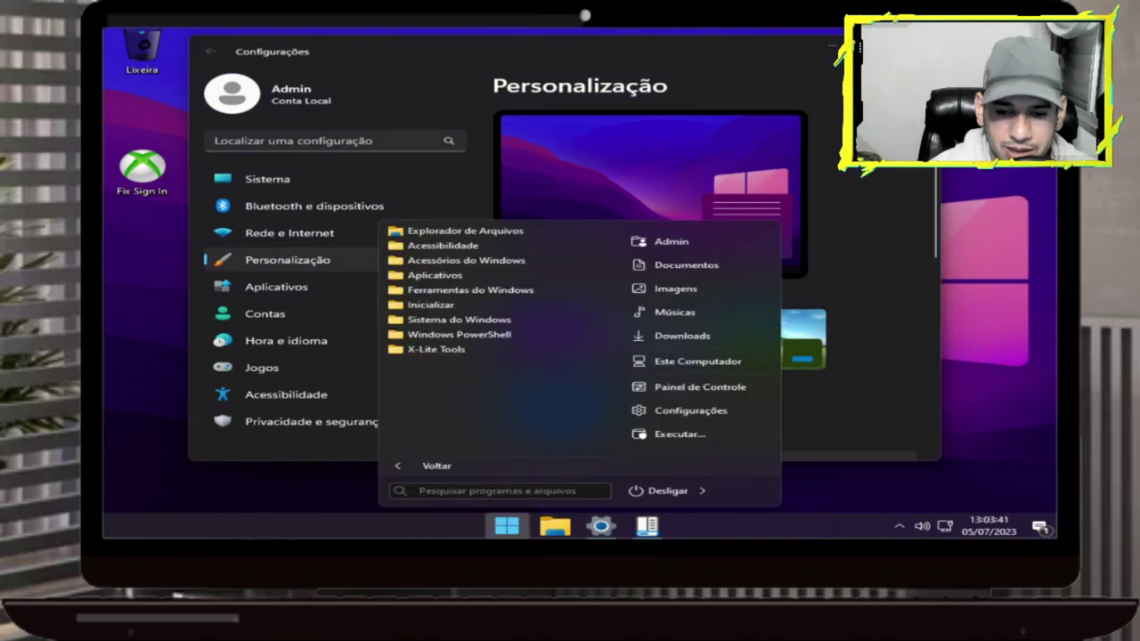
left_click(507, 526)
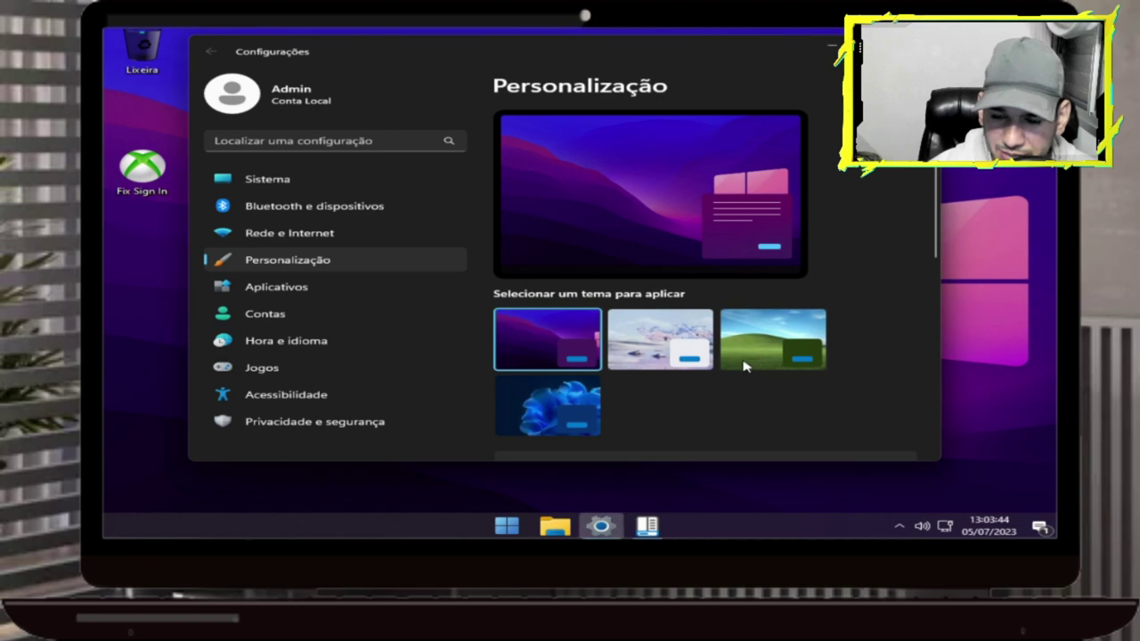
Apply the theme with the green hill and blue sky wallpaper and check the Start menu's appearance
left_click(745, 366)
left_click(506, 527)
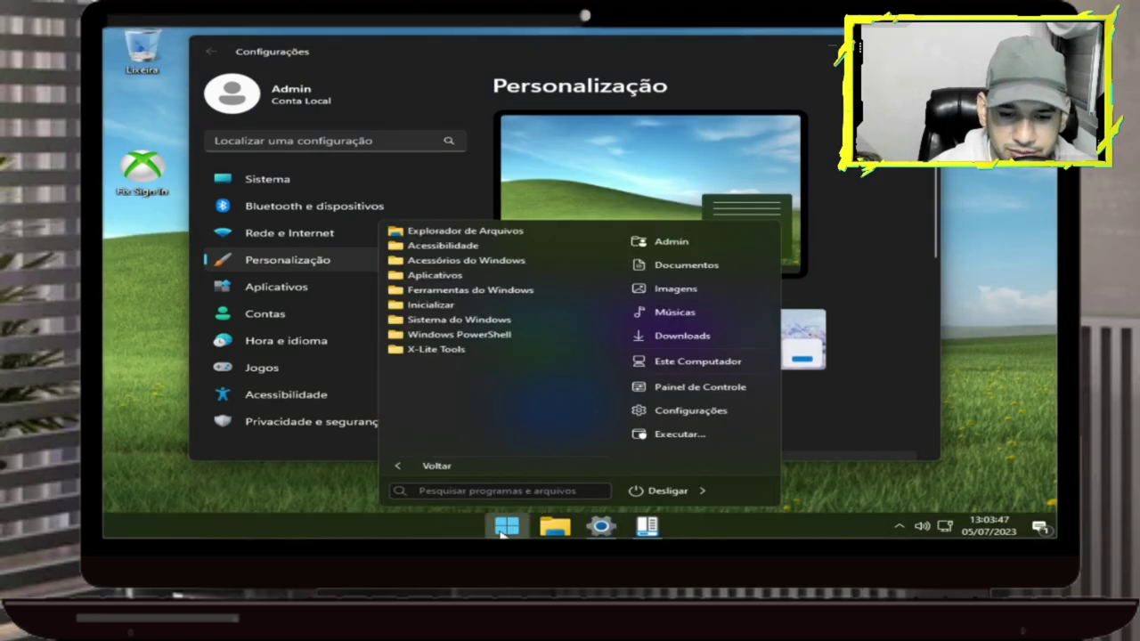
left_click(504, 530)
Apply the dark theme with the blue bloom wallpaper and check the Start menu's appearance
left_click(563, 415)
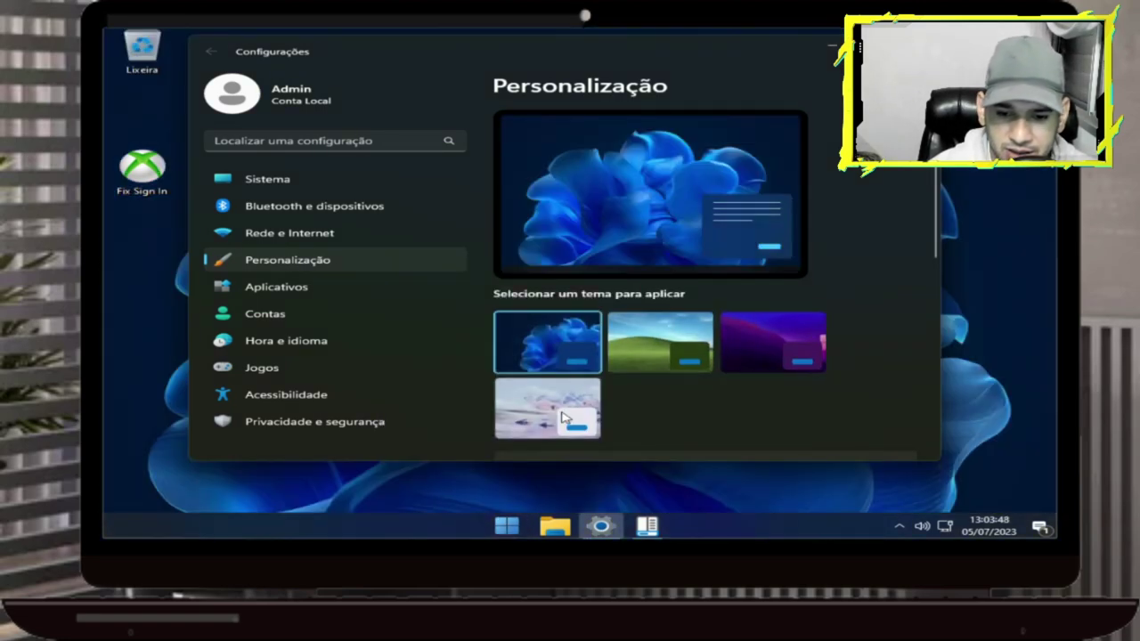
left_click(505, 529)
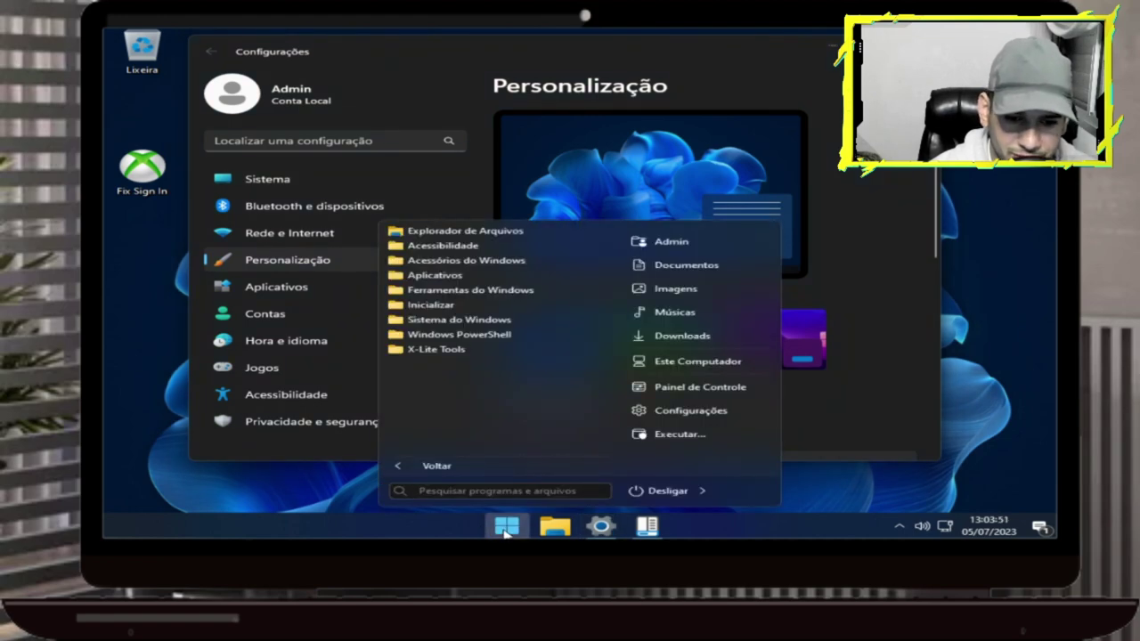
left_click(505, 529)
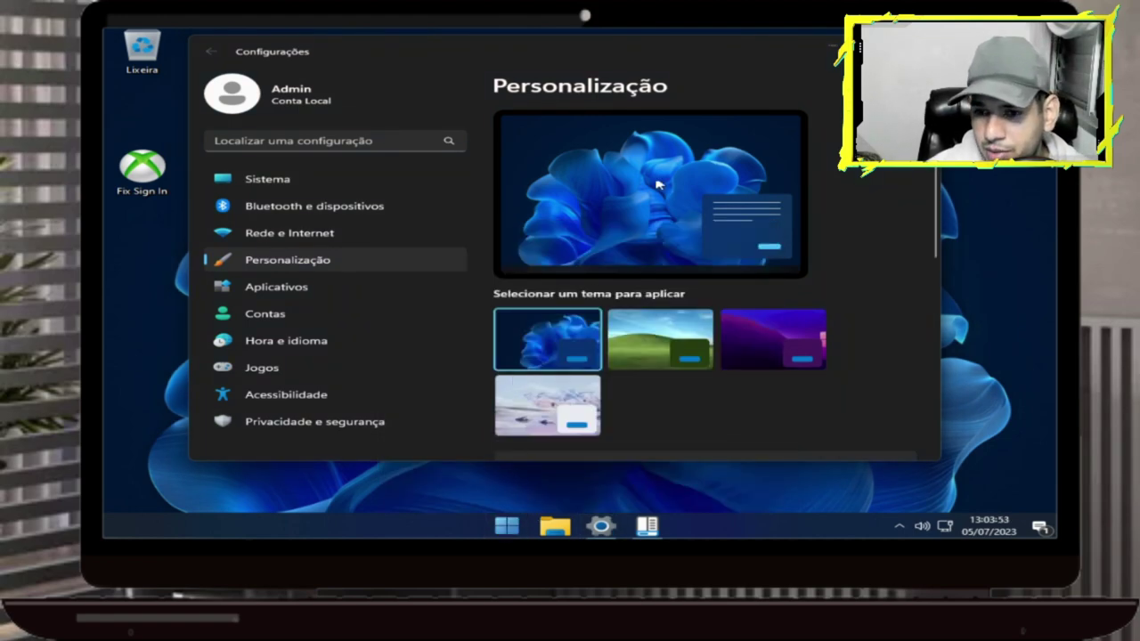